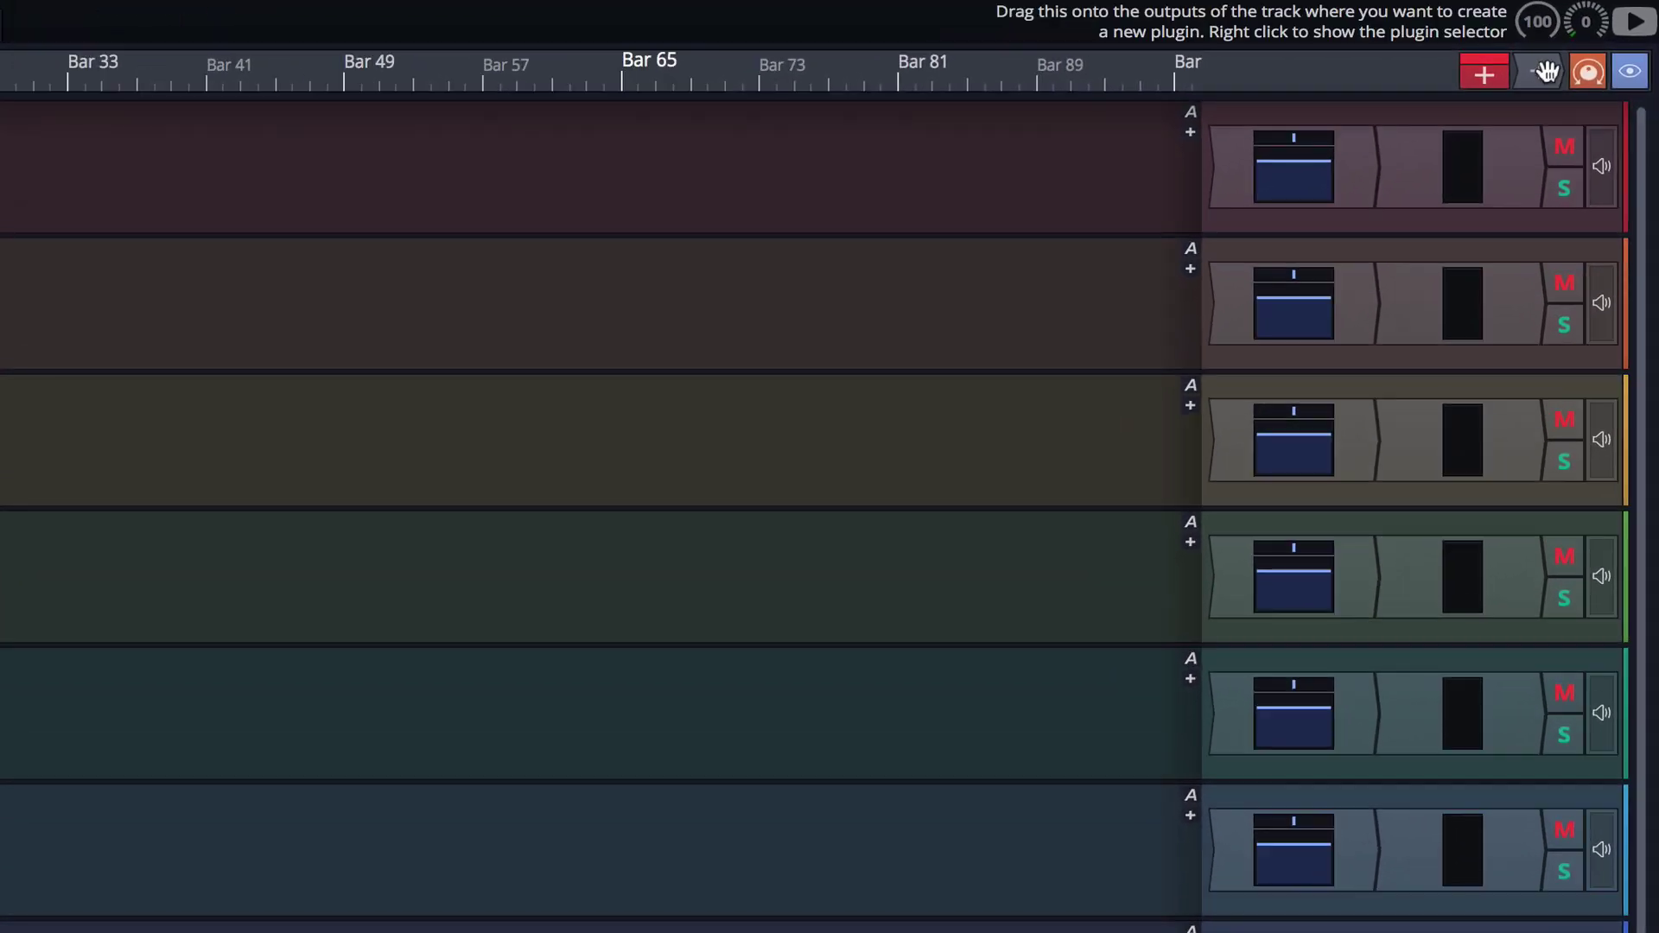
Create an empty plugin rack on track 1, open it, and name it 'Our Layered Instrument'.
drag(1547, 71, 1245, 164)
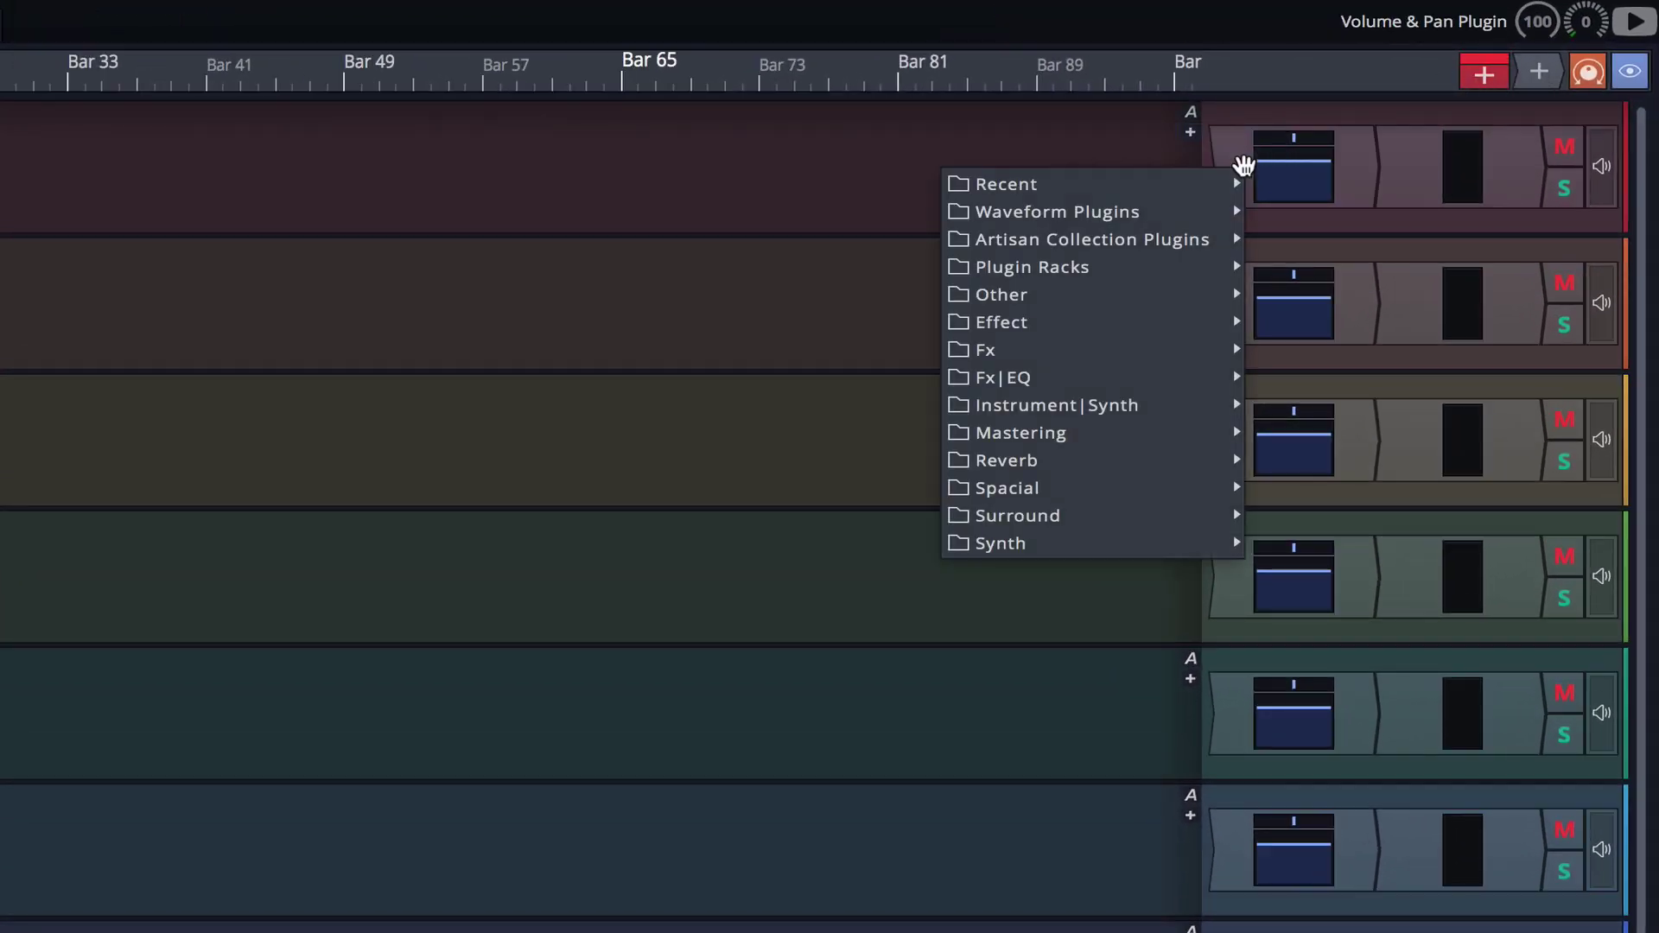
mouse_move(1083, 281)
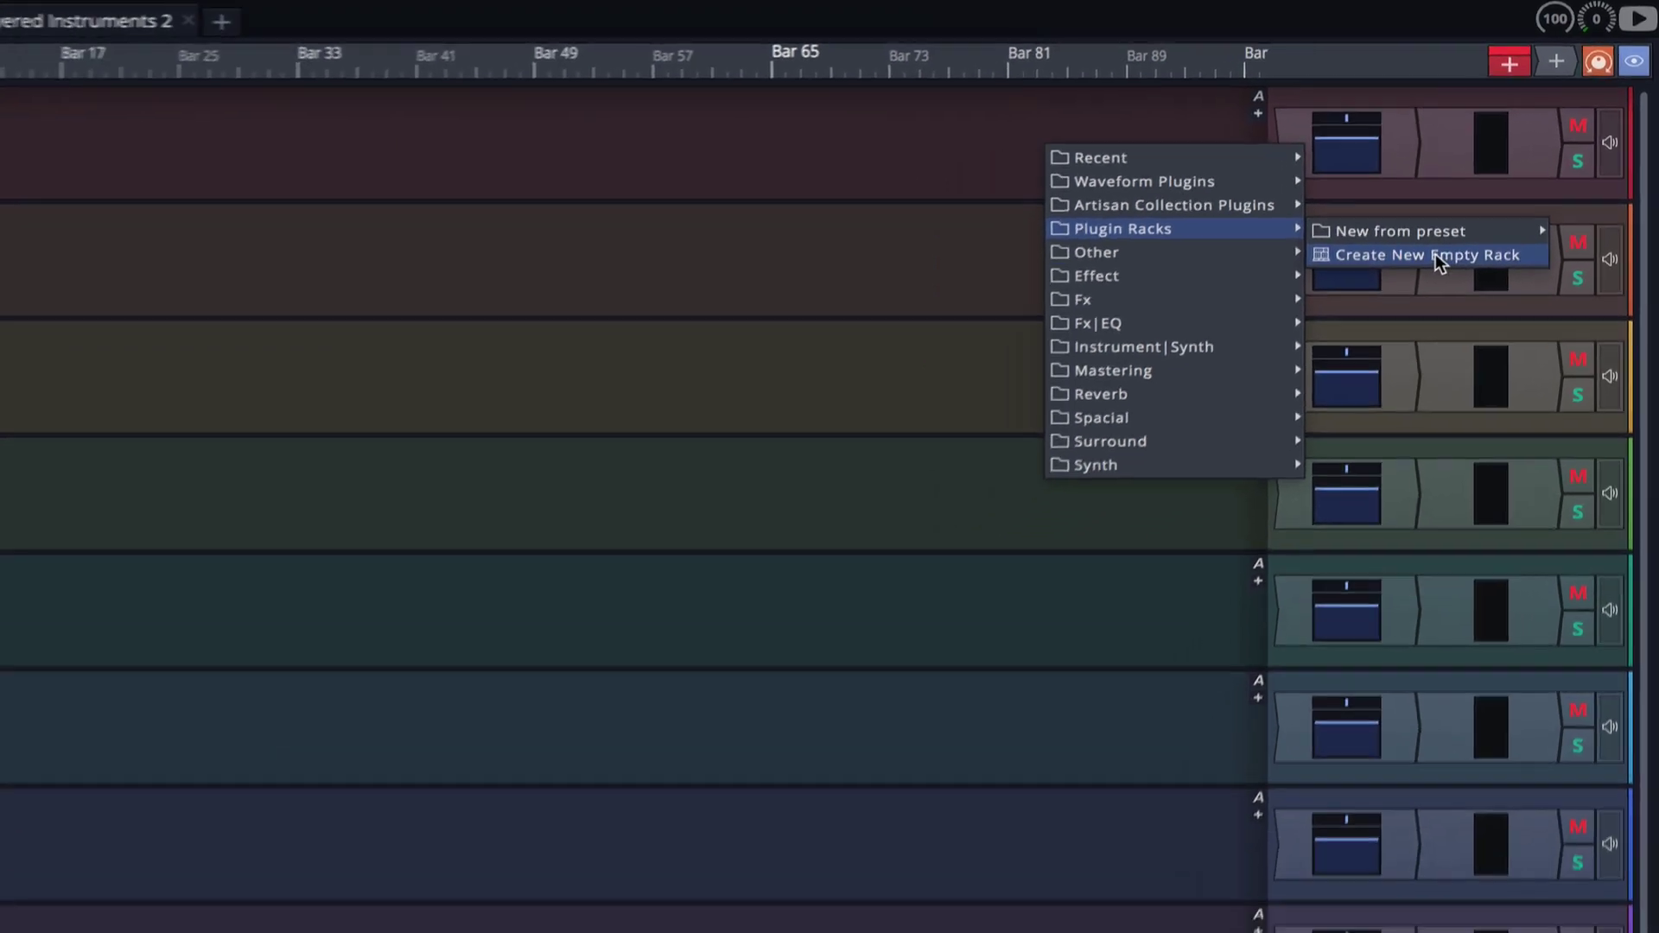
click(1438, 257)
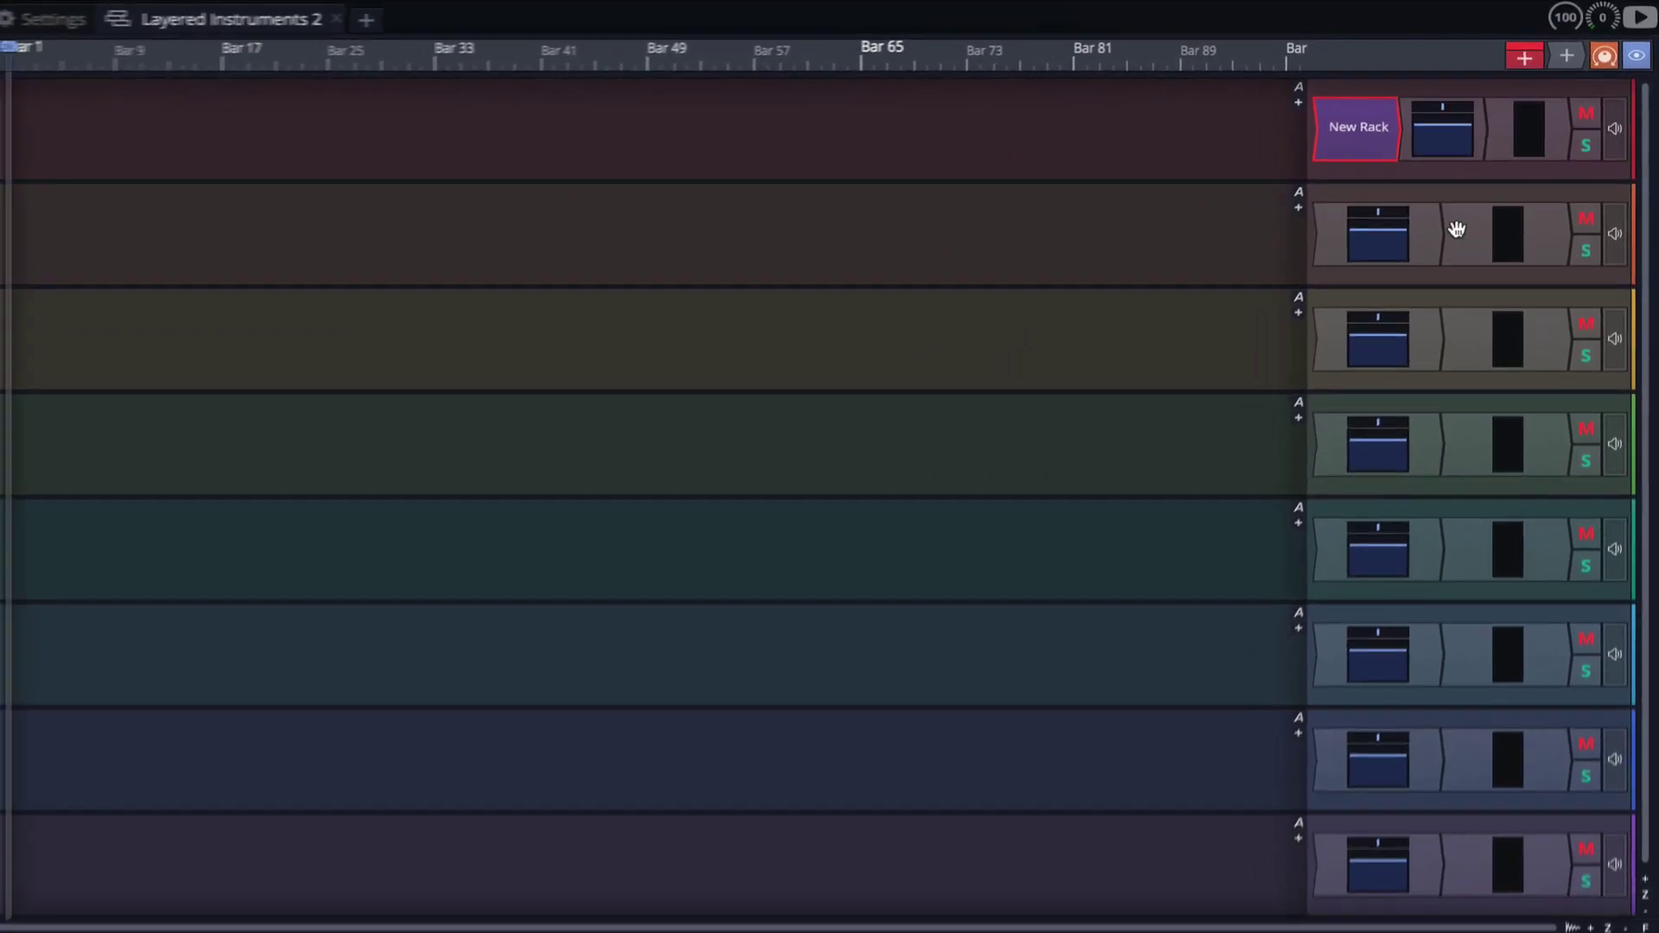
click(1331, 157)
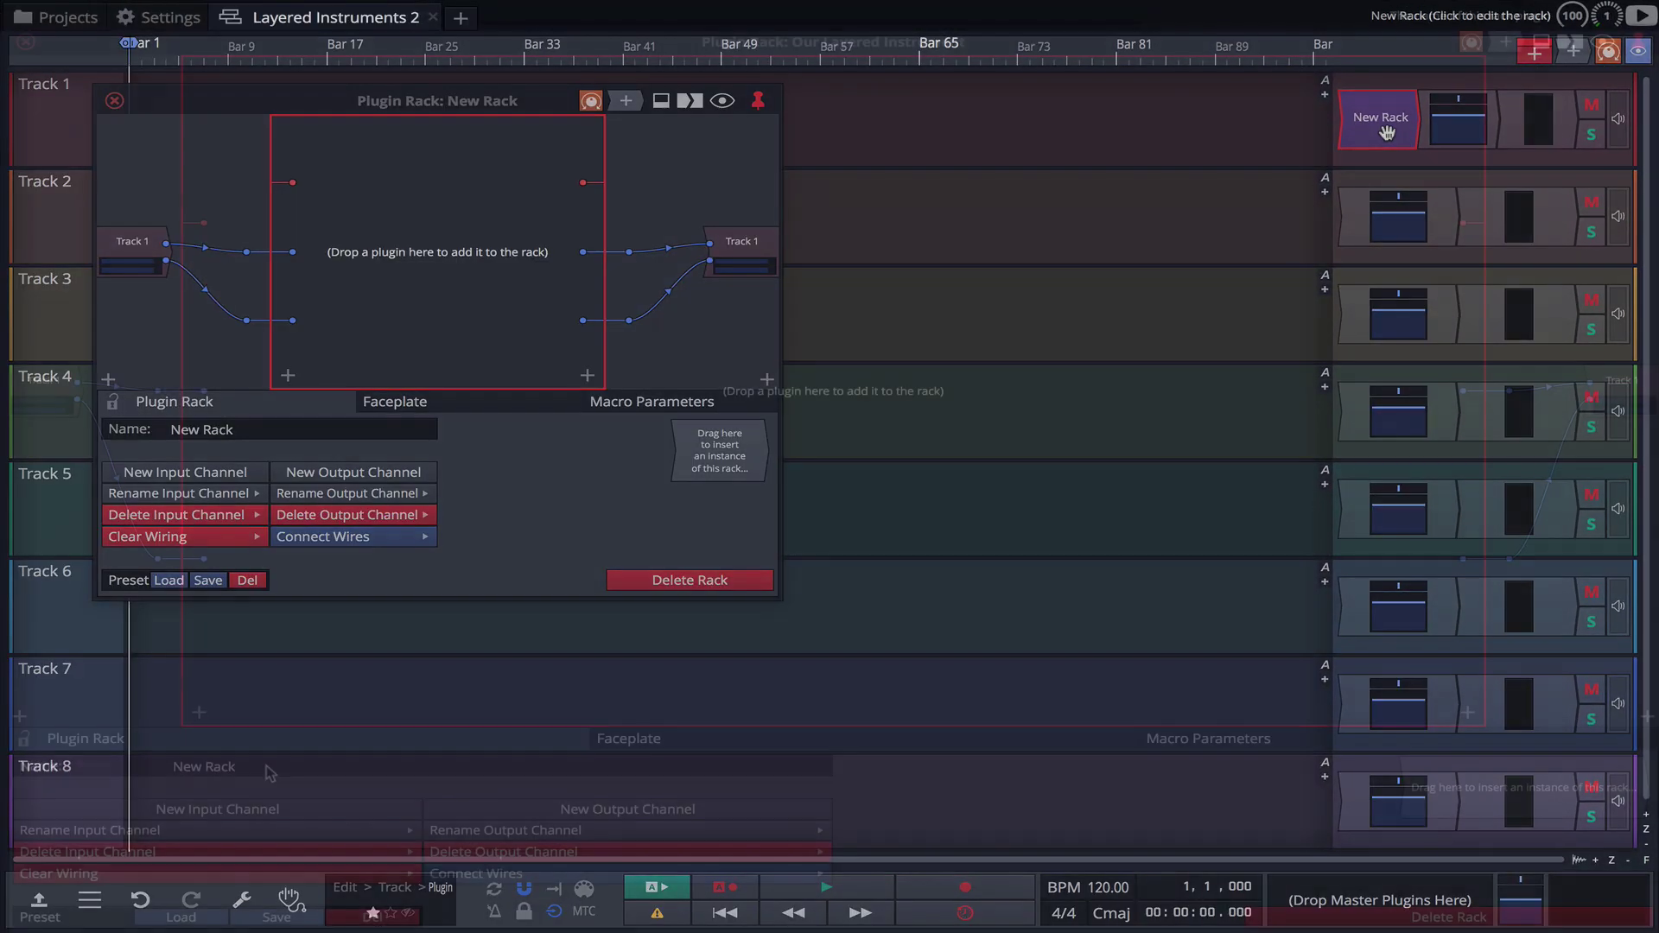
click(268, 767)
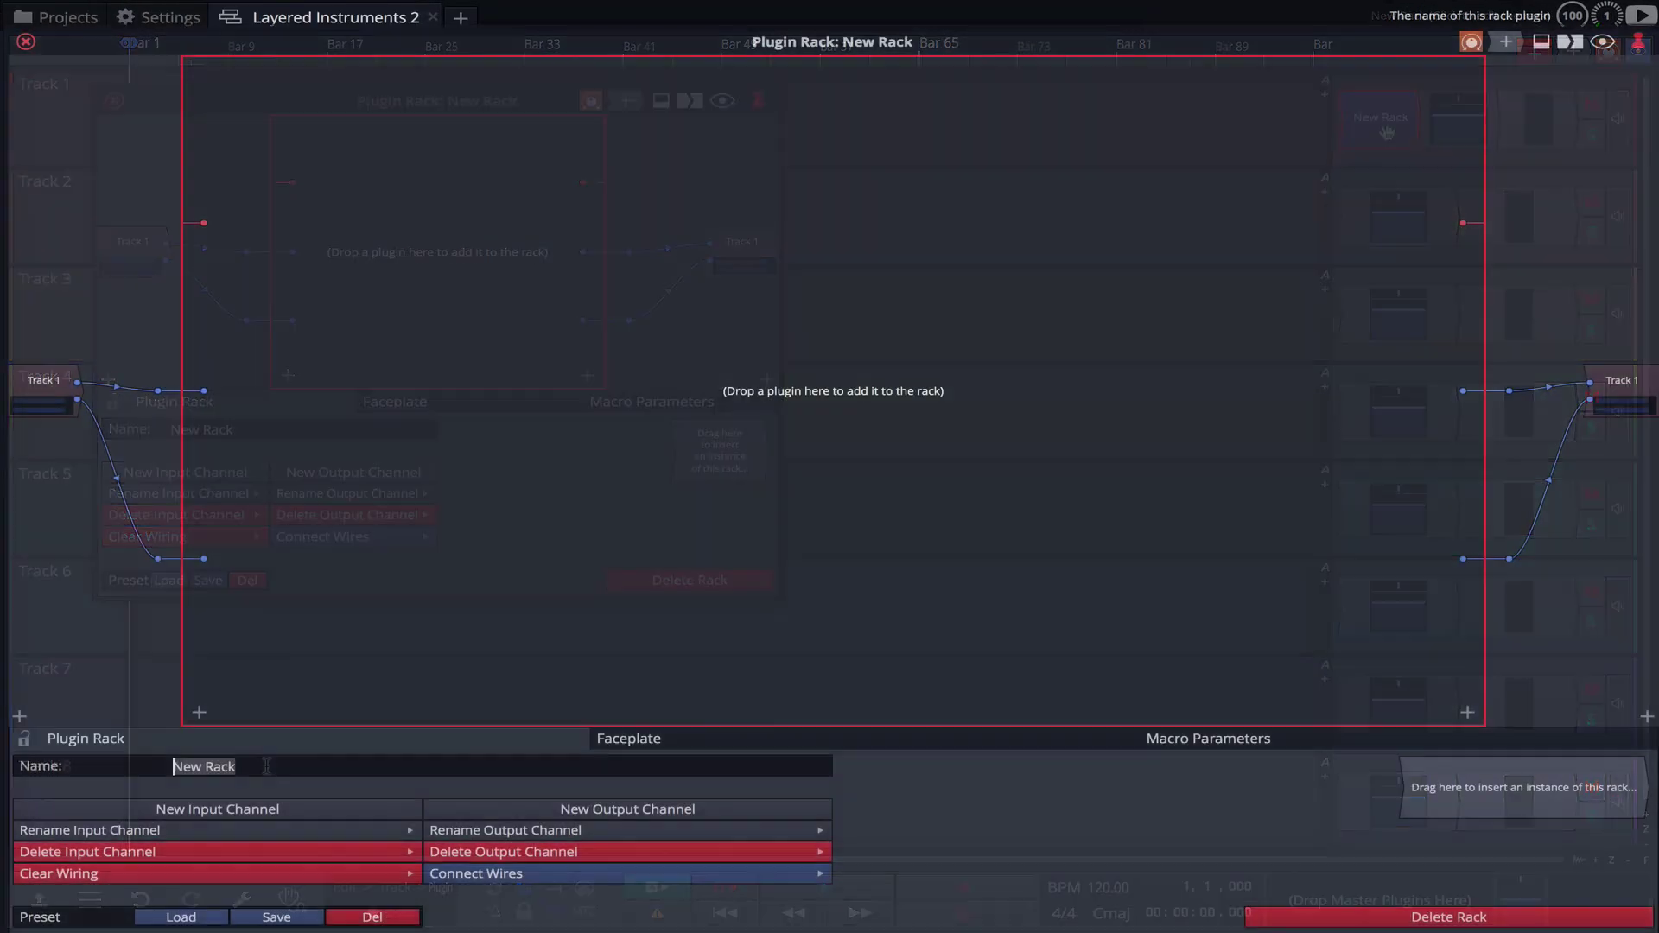
text(Our Layered Instru)
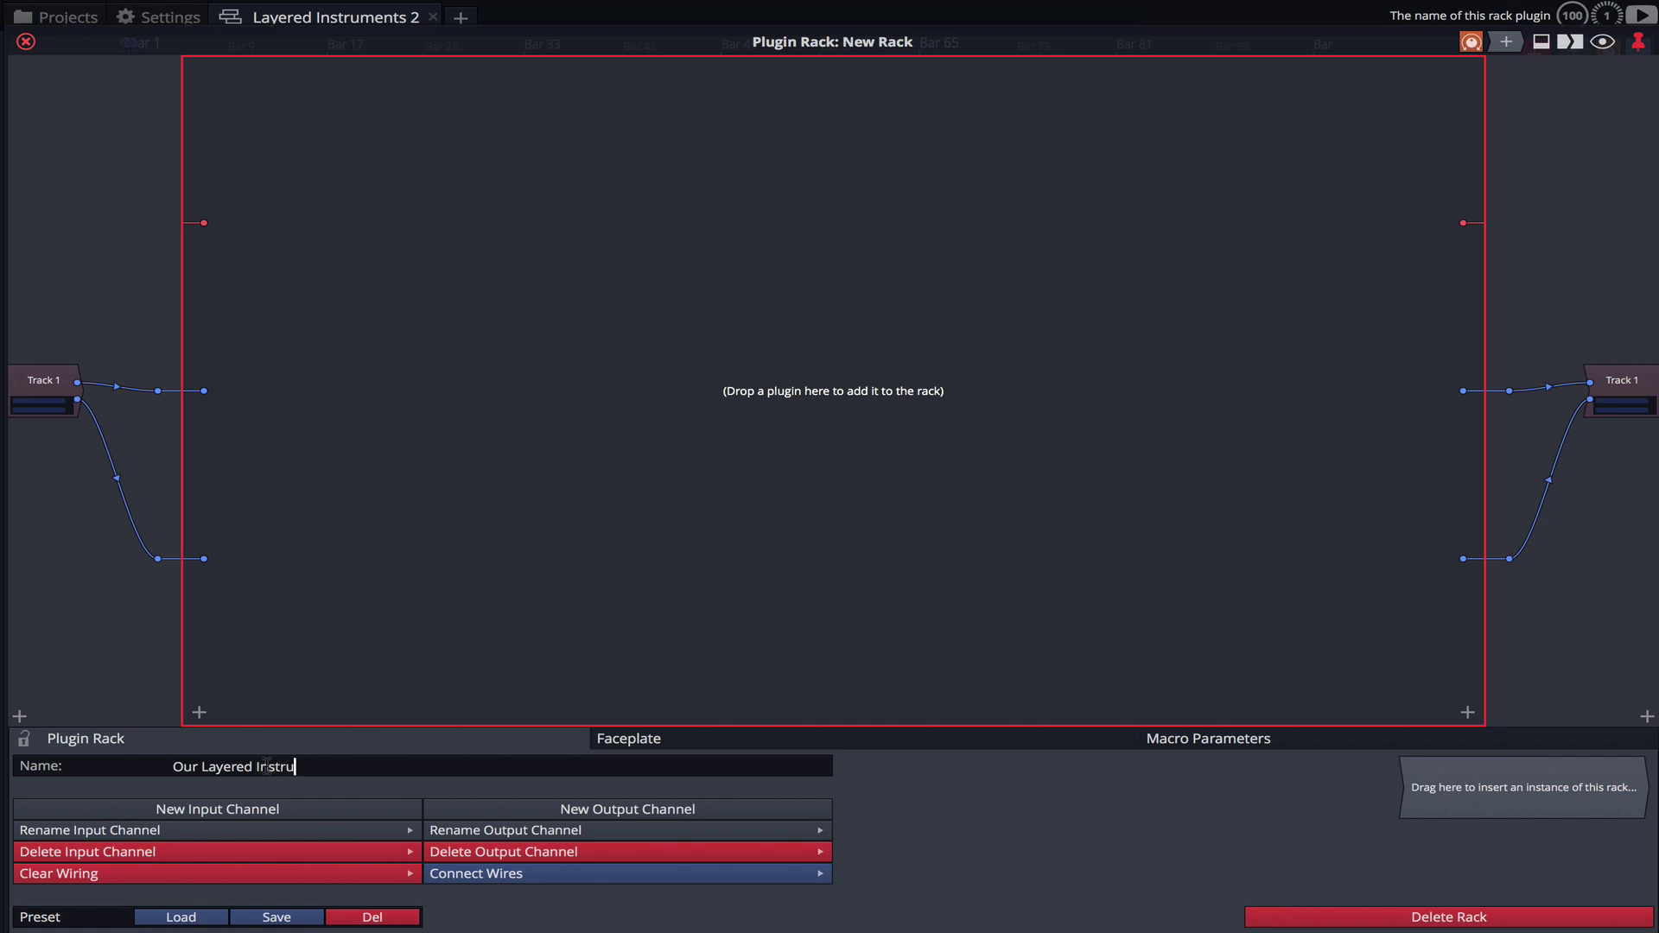
text(ment)
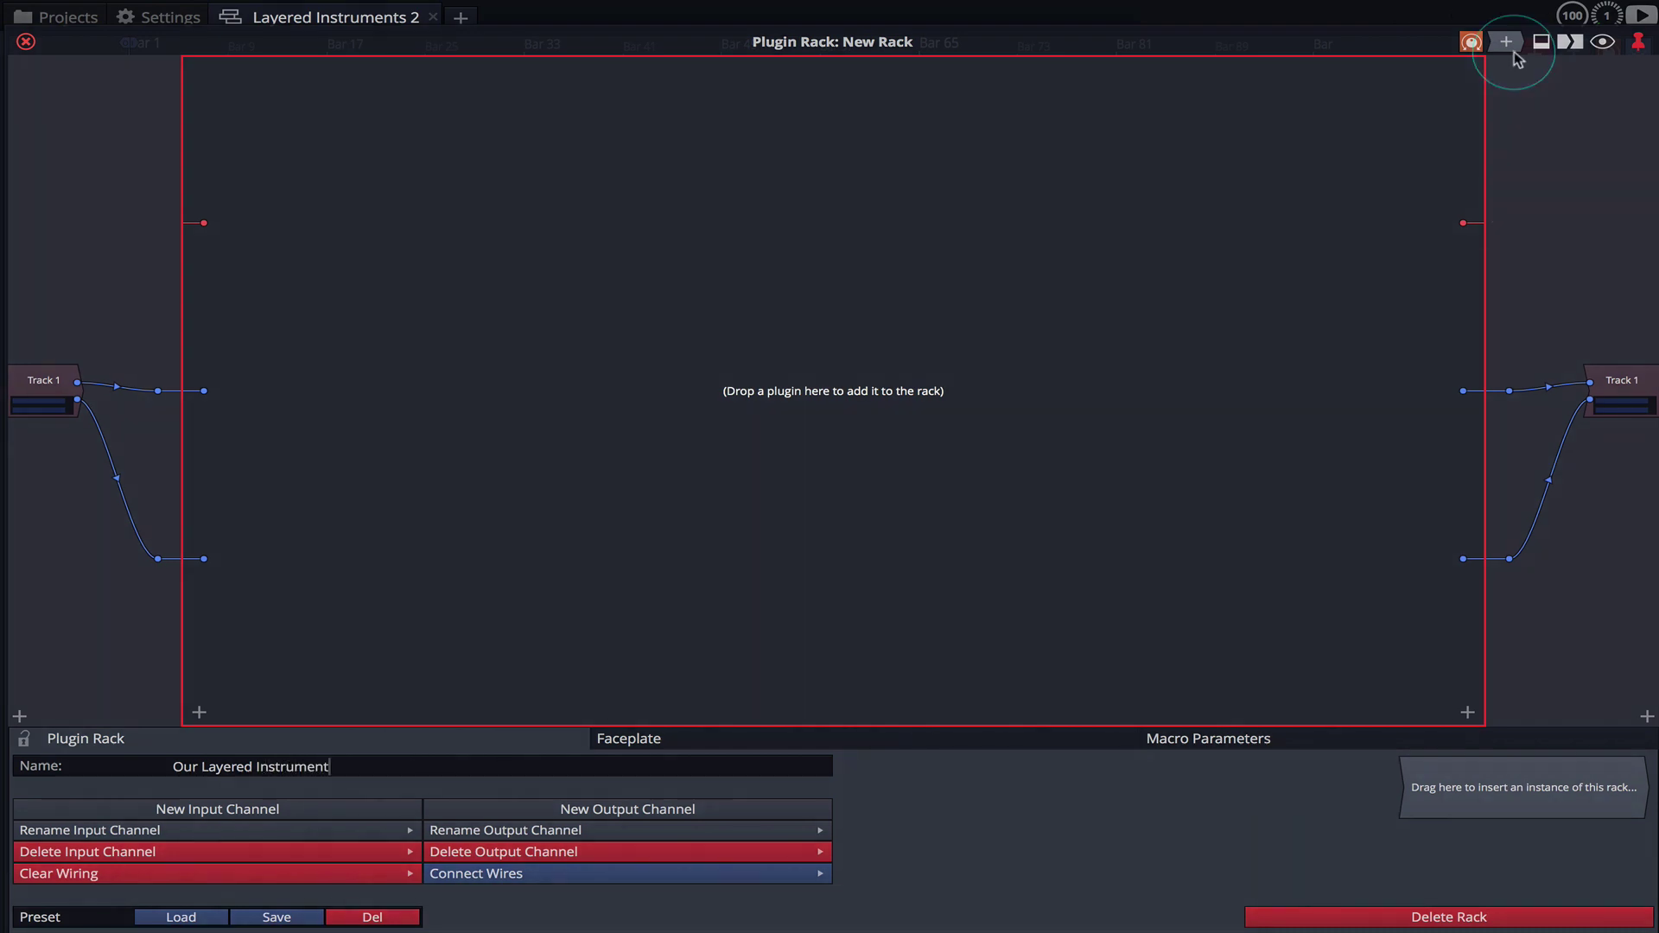
Add a Massive synth inside the rack, leaving it unconnected.
drag(1508, 43, 863, 281)
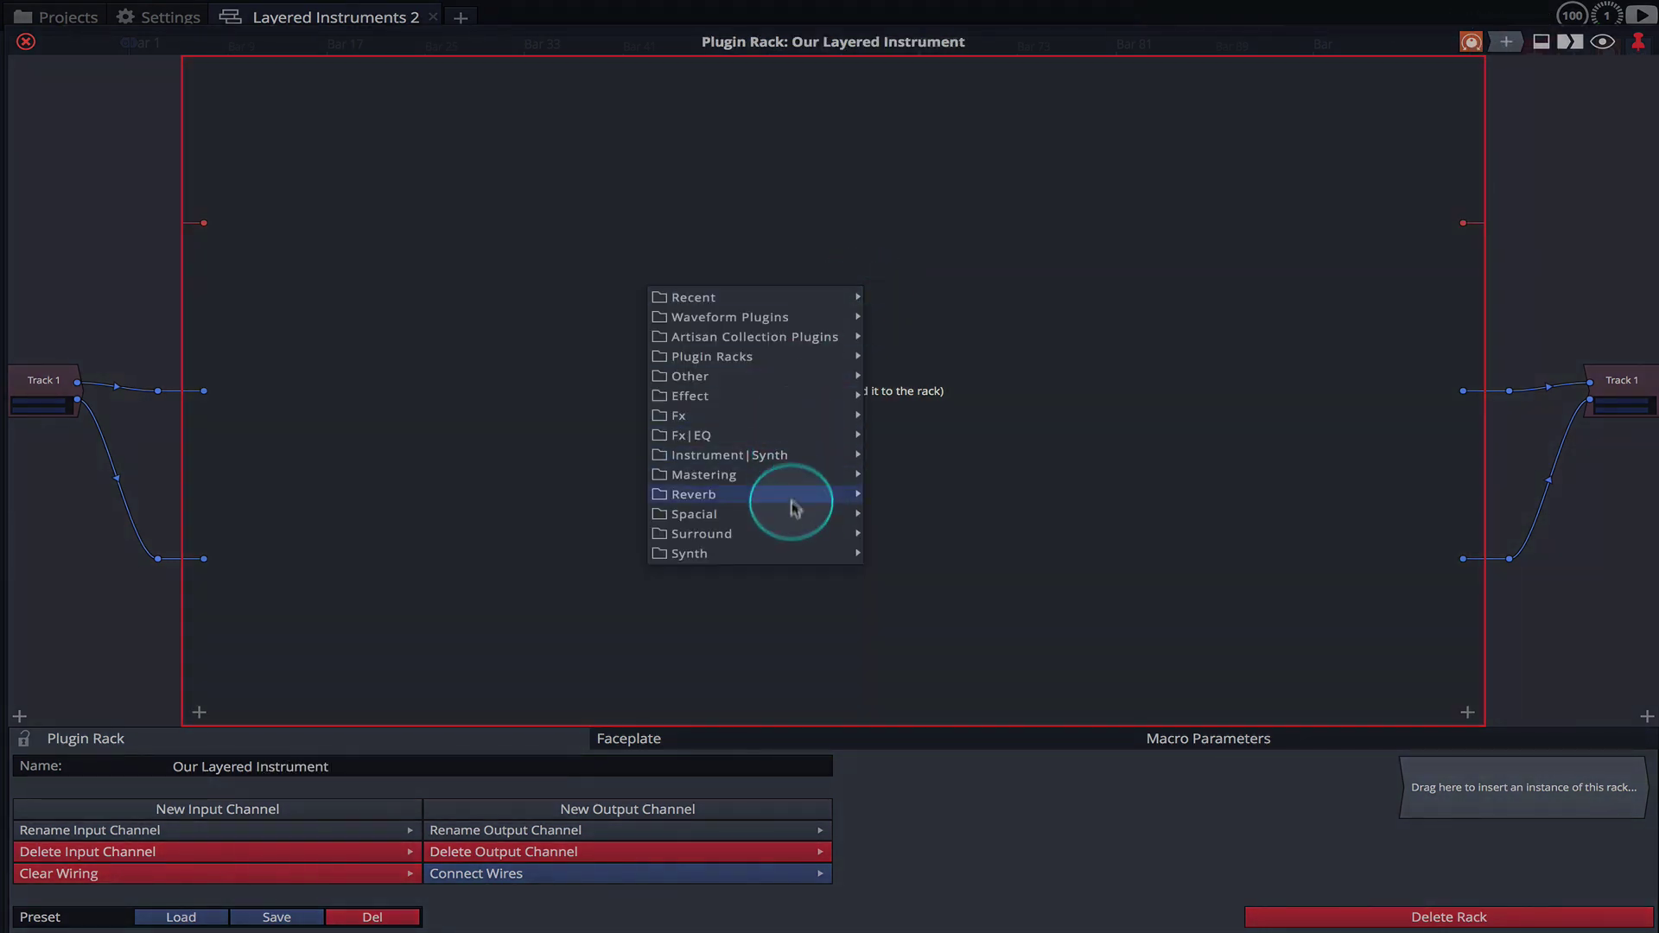
mouse_move(788, 548)
click(927, 515)
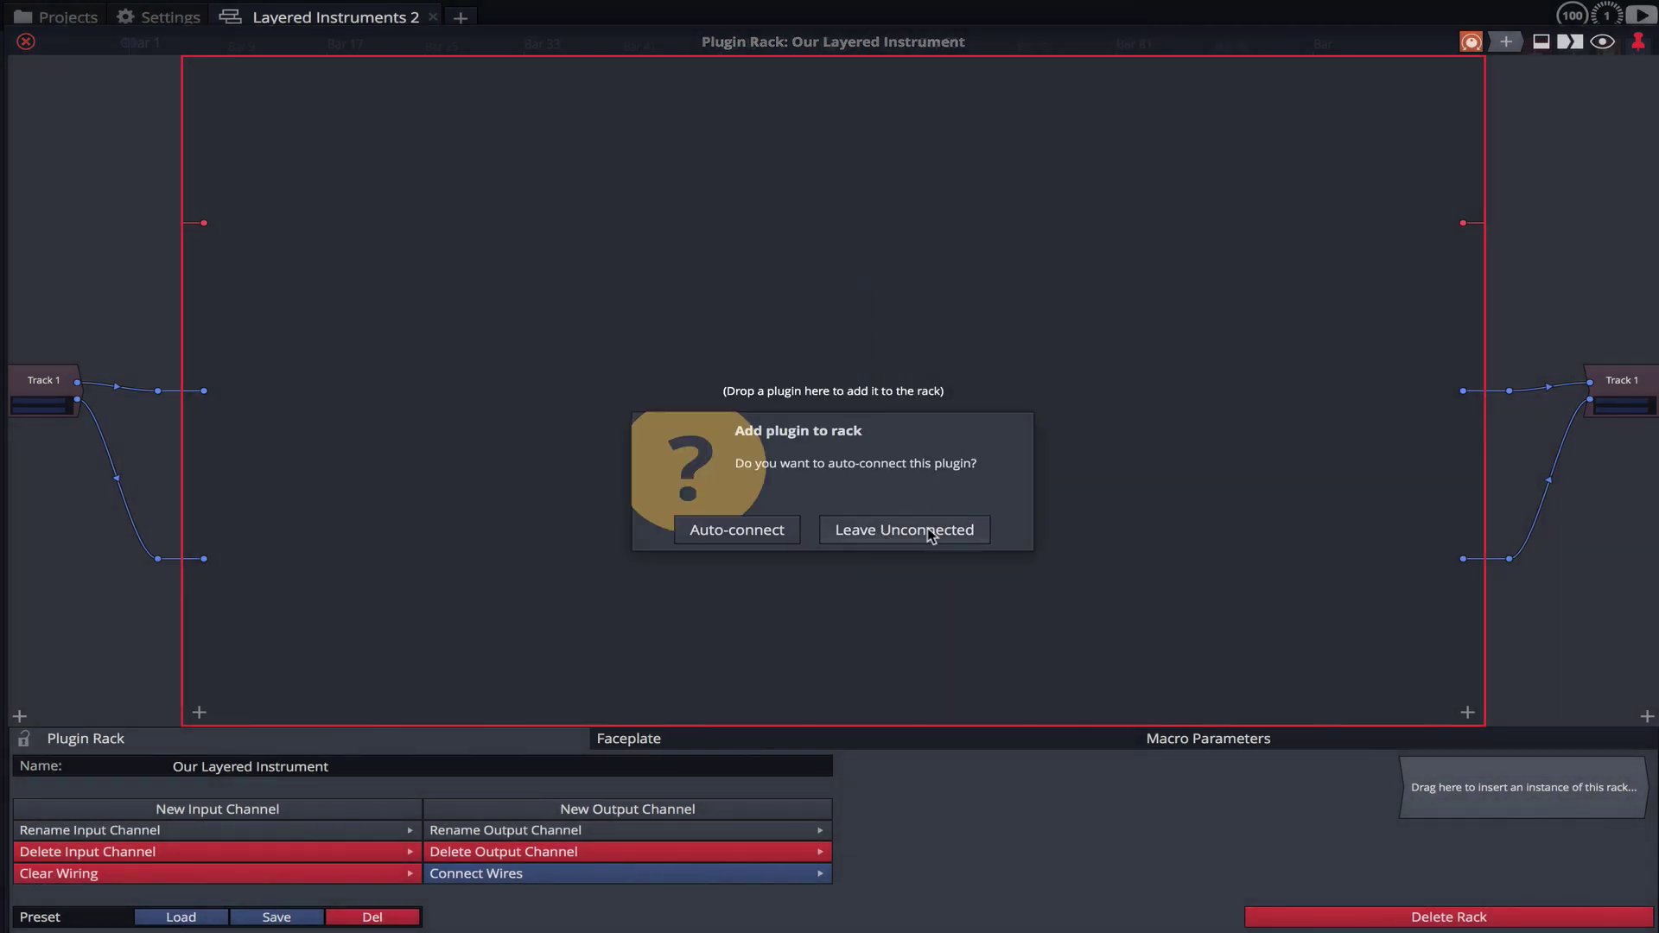
click(929, 533)
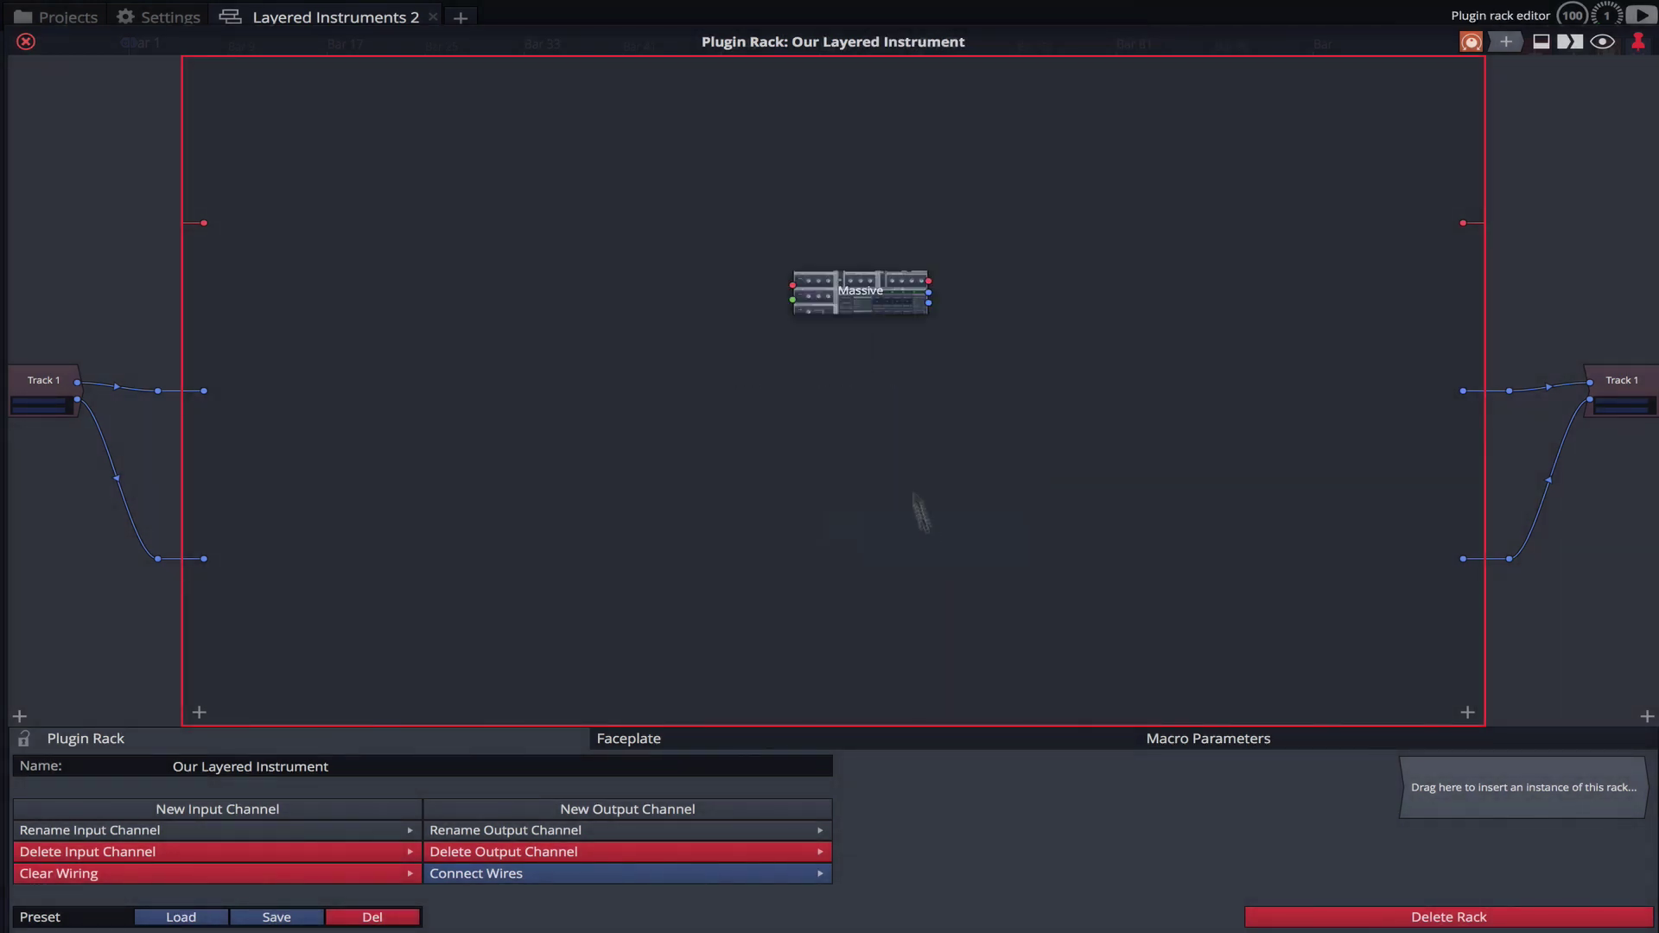
Search Massive's browser for 'solina' and load the Solina sound.
double_click(817, 285)
click(1046, 178)
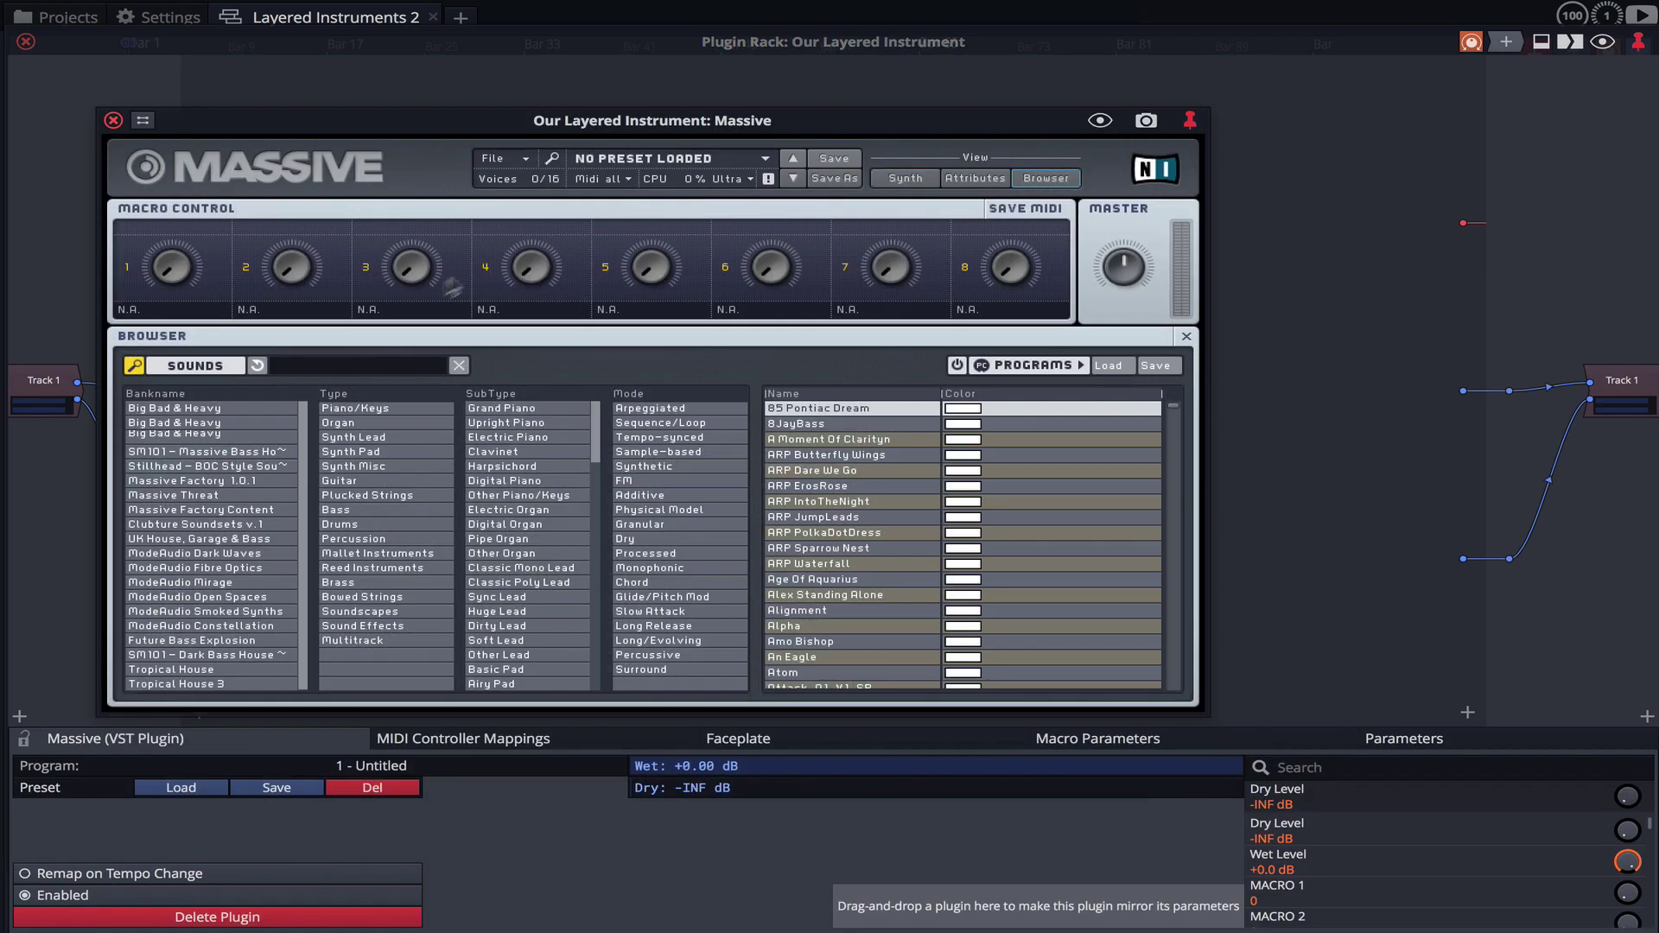
click(374, 366)
text(solina)
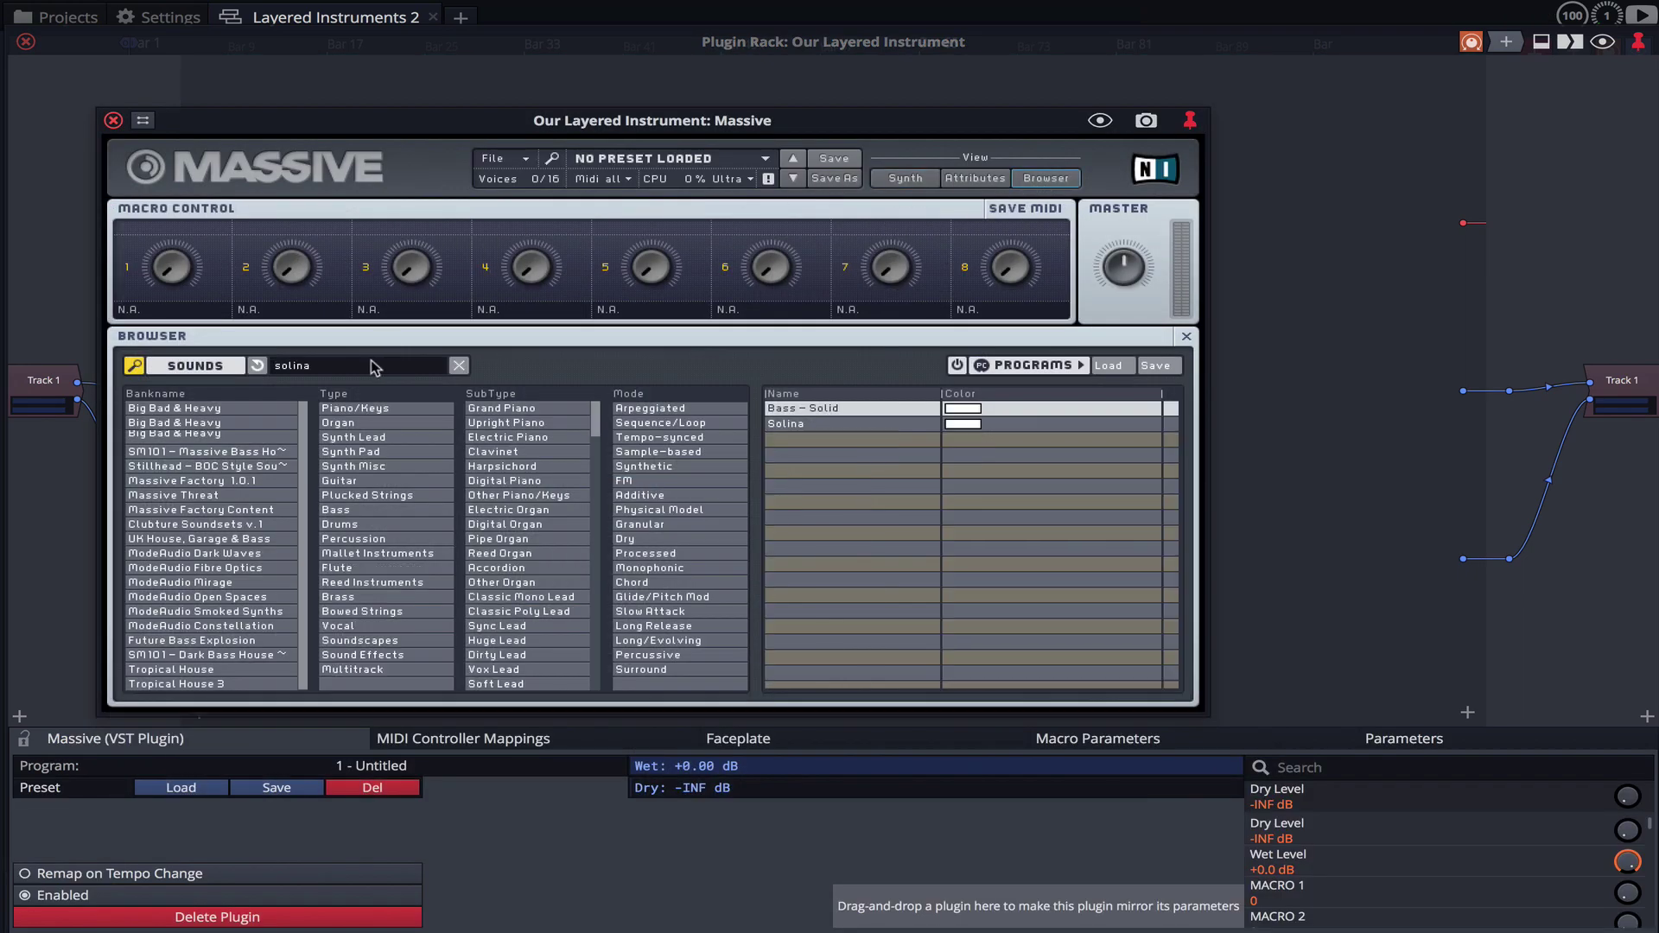
click(785, 410)
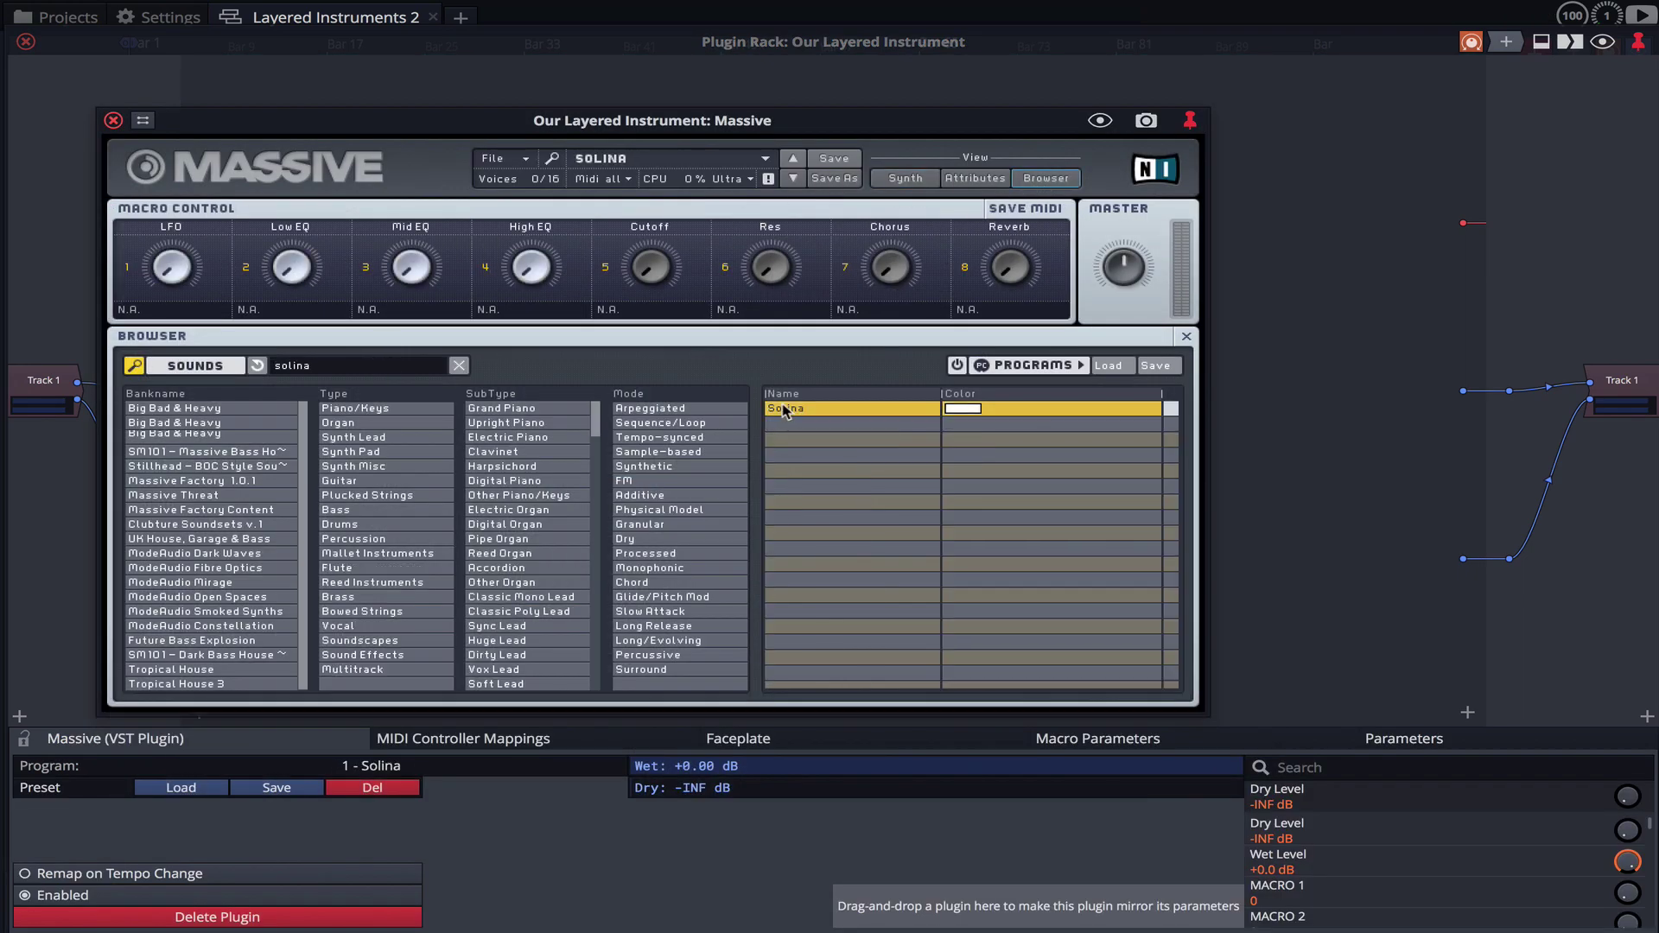
click(903, 179)
click(114, 120)
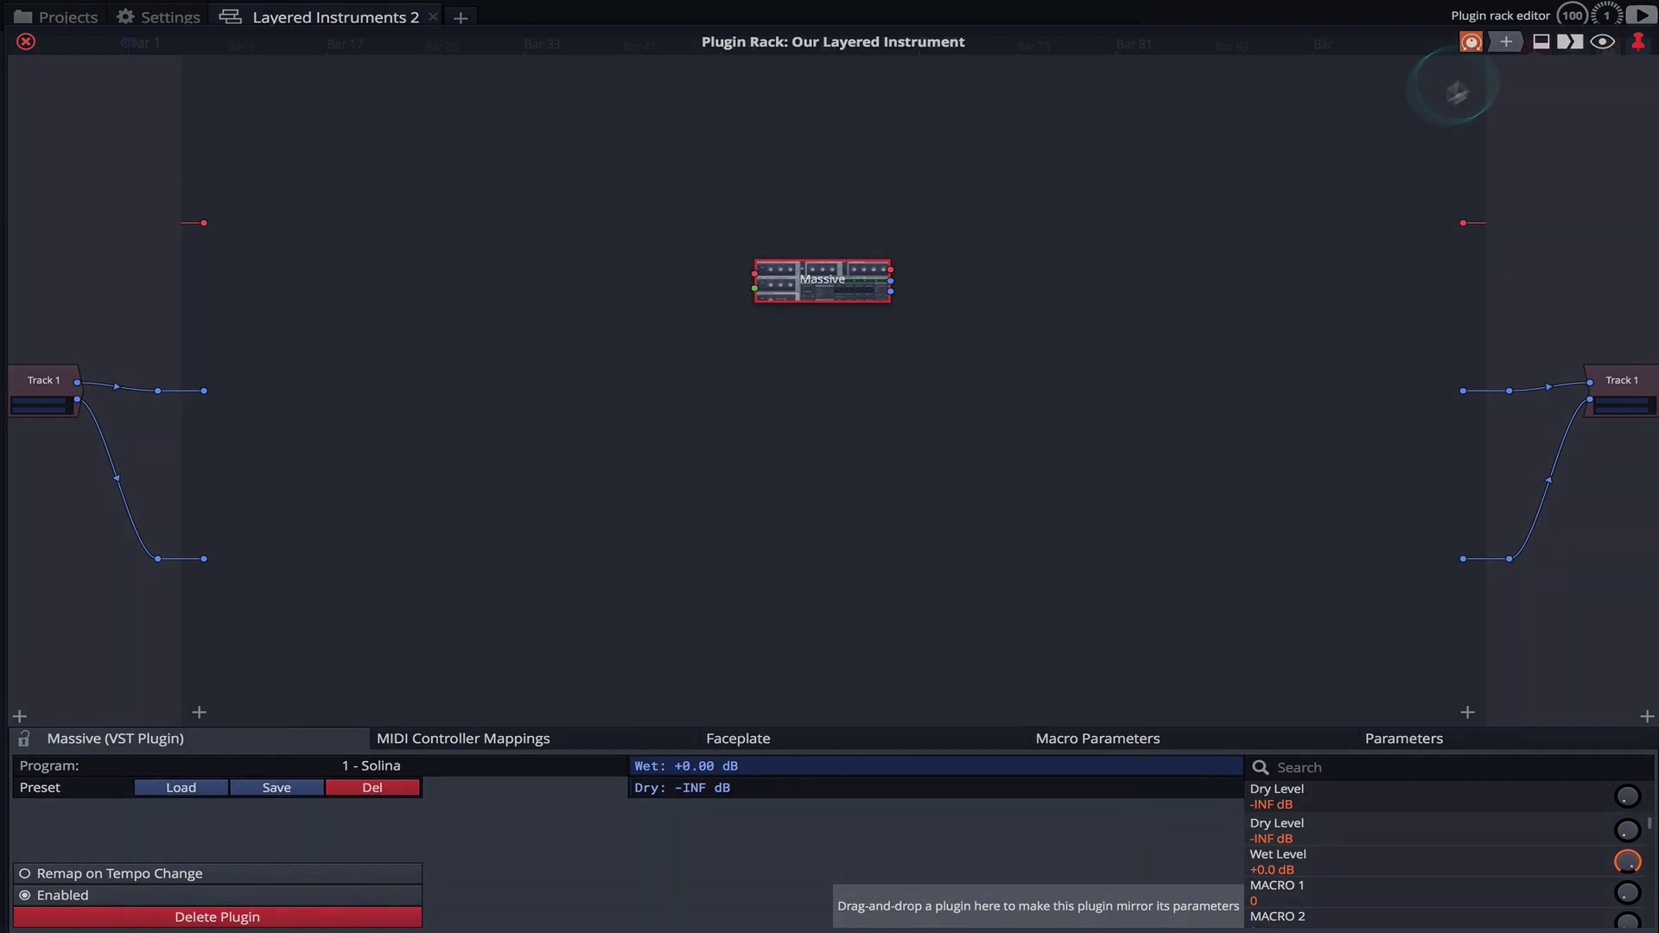
Add a RetroMod LoFreq Modern synth to the rack below Massive.
drag(1505, 42, 818, 429)
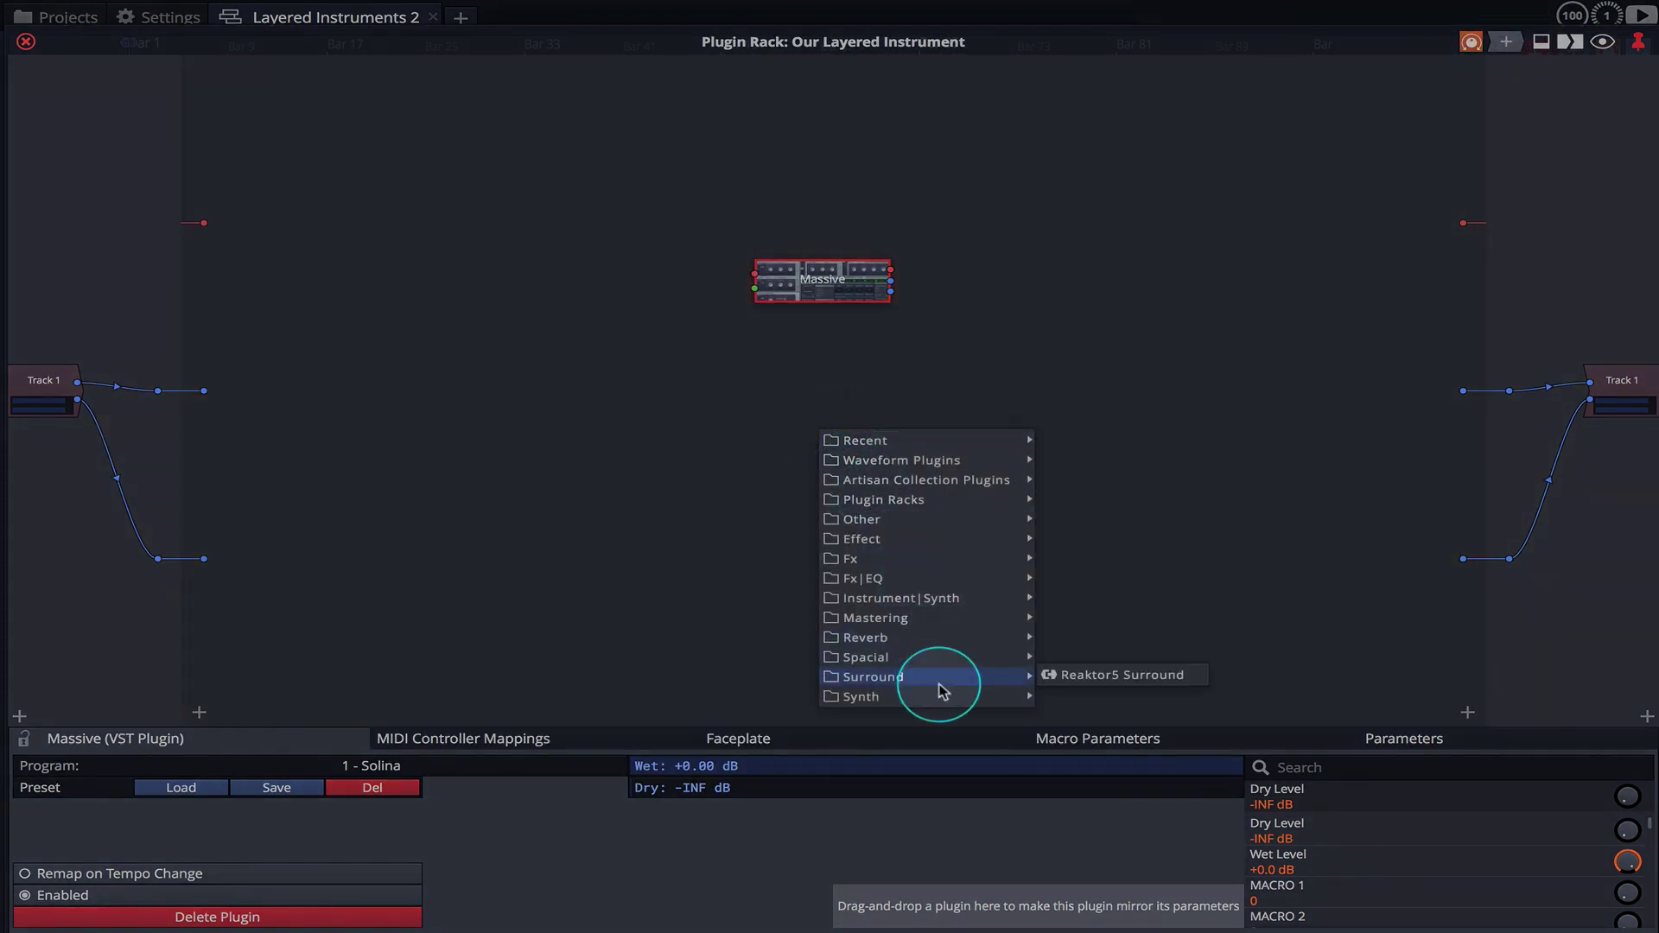
mouse_move(945, 693)
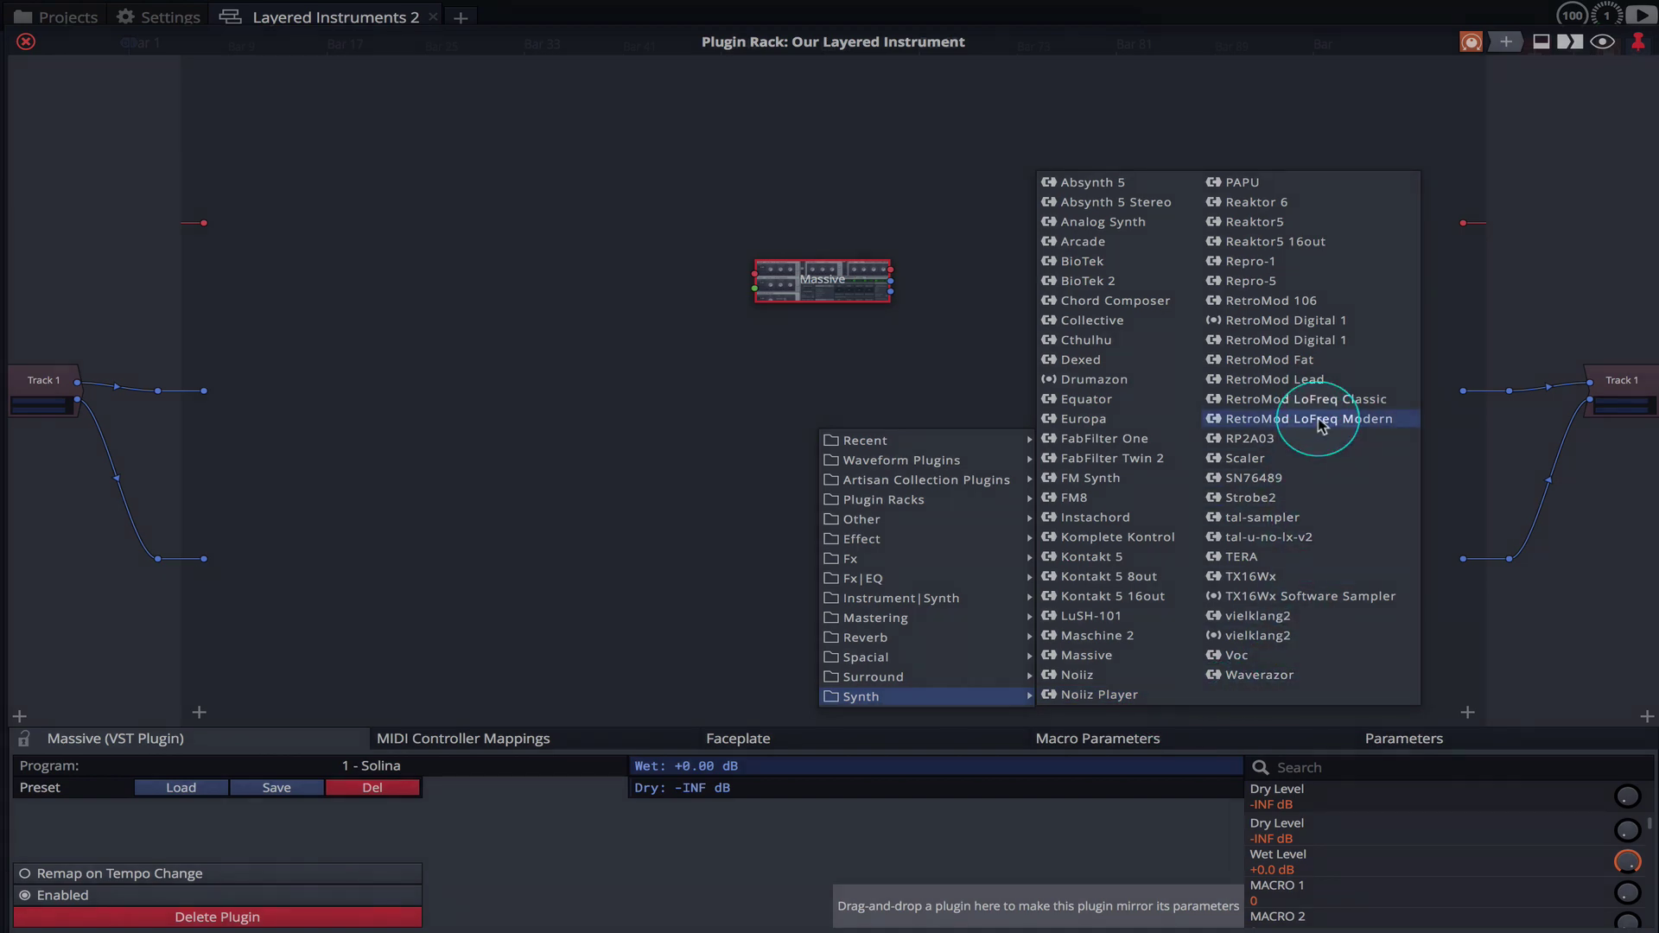
click(1245, 420)
drag(789, 424, 793, 393)
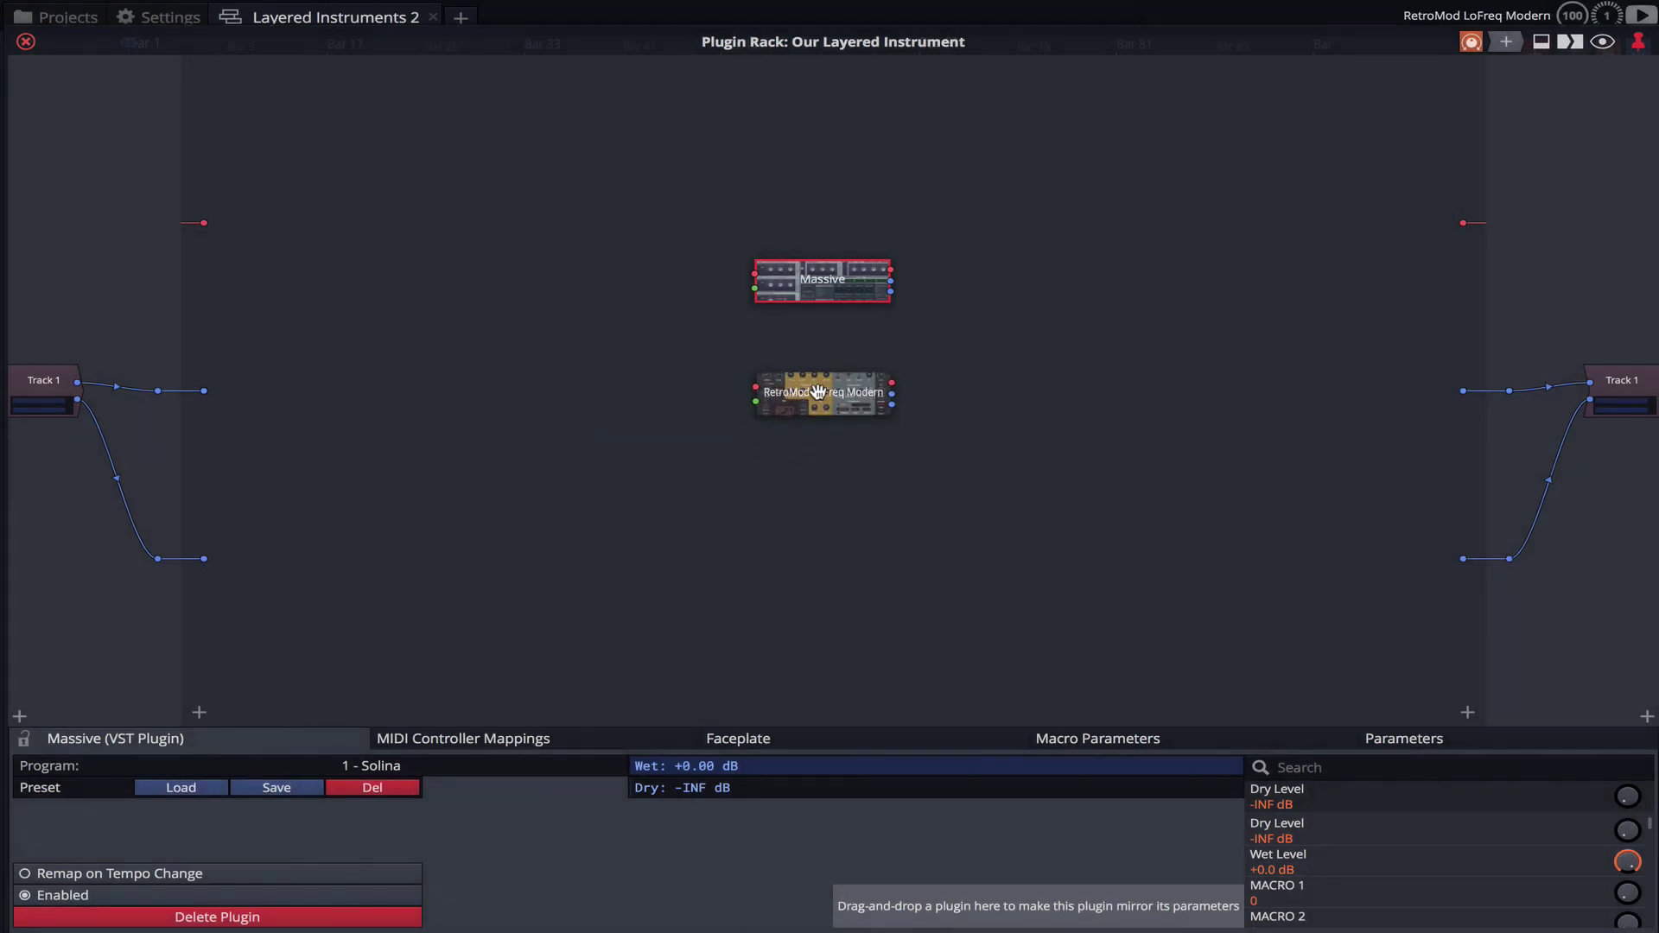
Load the OS Bass 07 preset from the DSTech category into RetroMod.
double_click(818, 393)
click(399, 156)
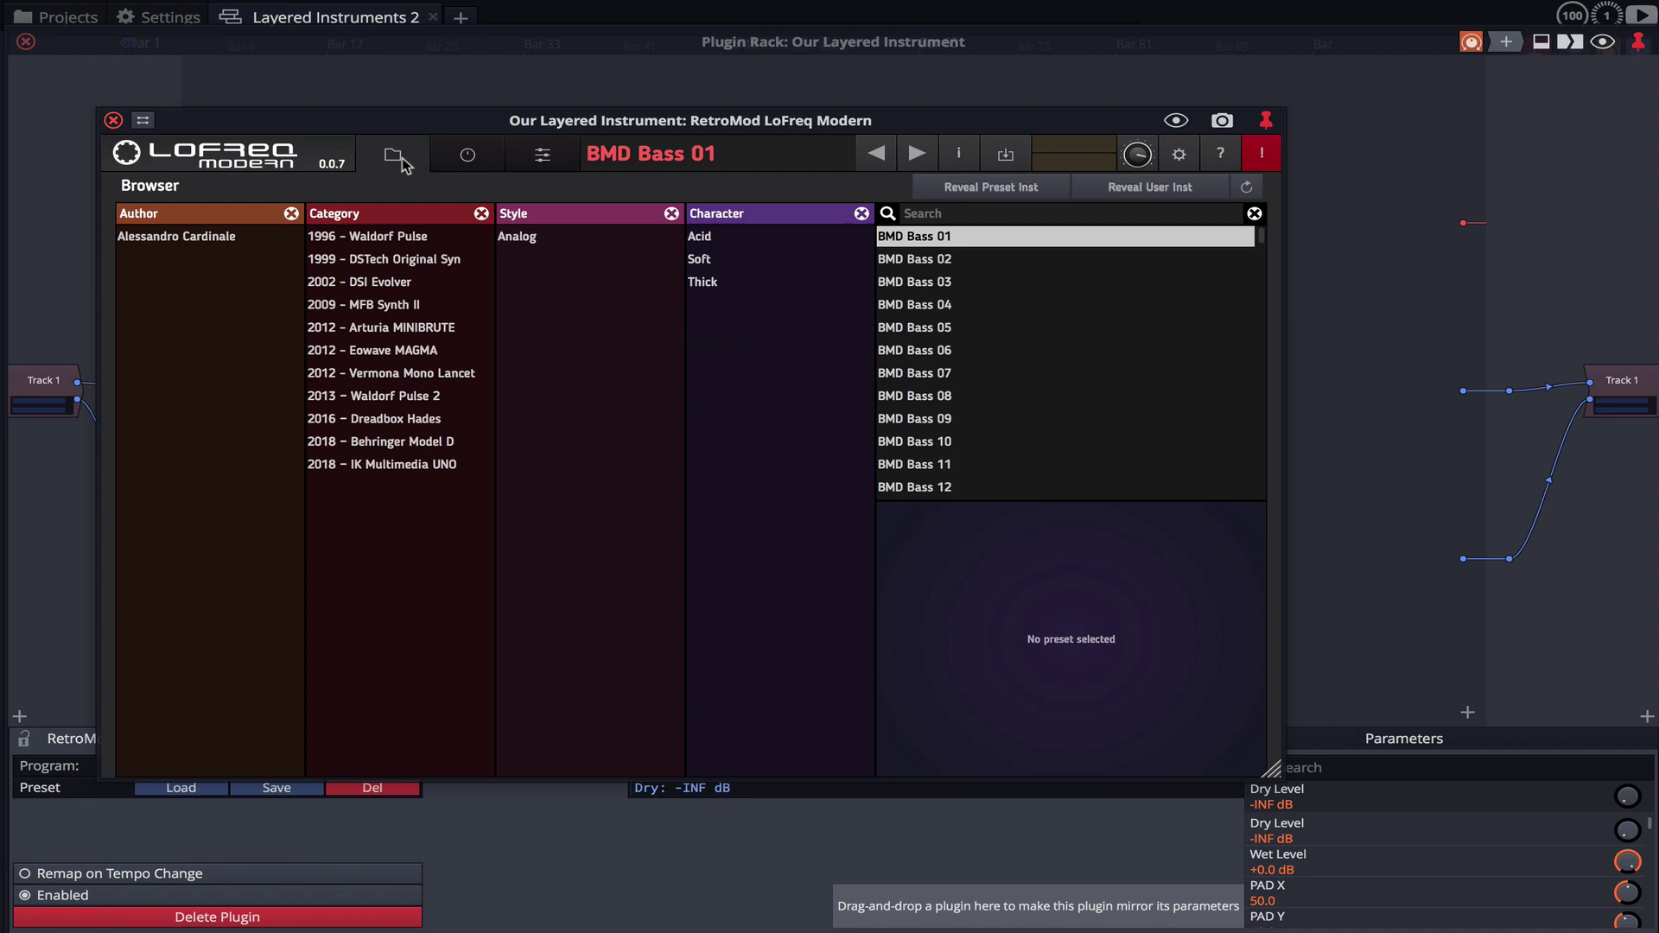
click(399, 259)
click(892, 373)
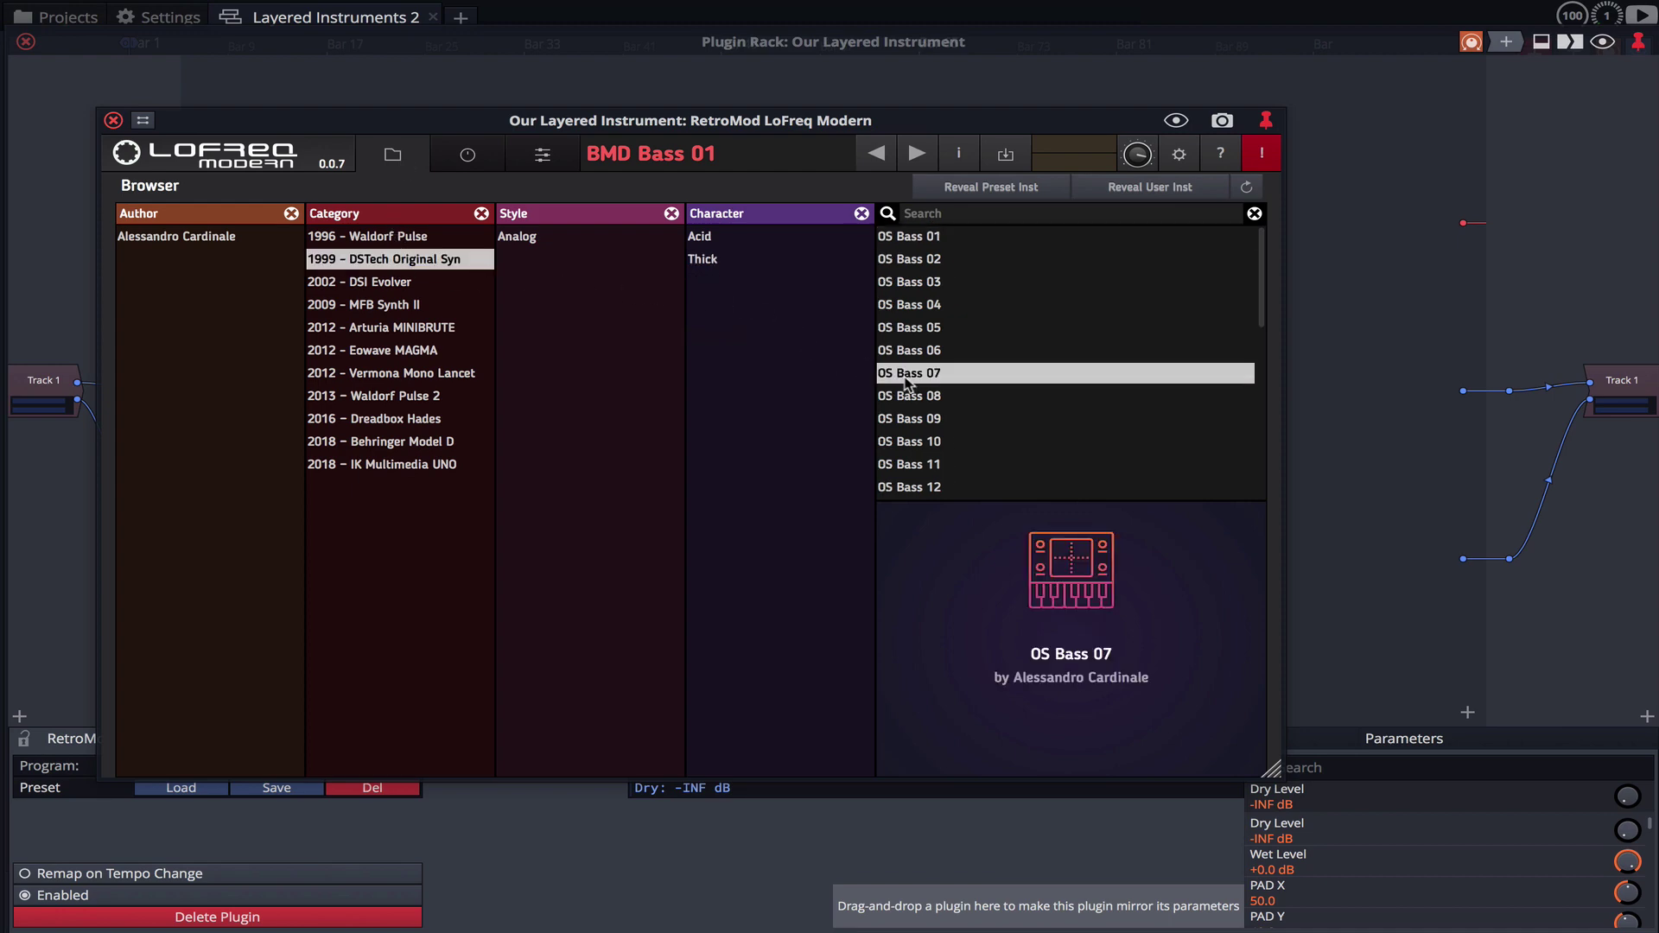
click(467, 160)
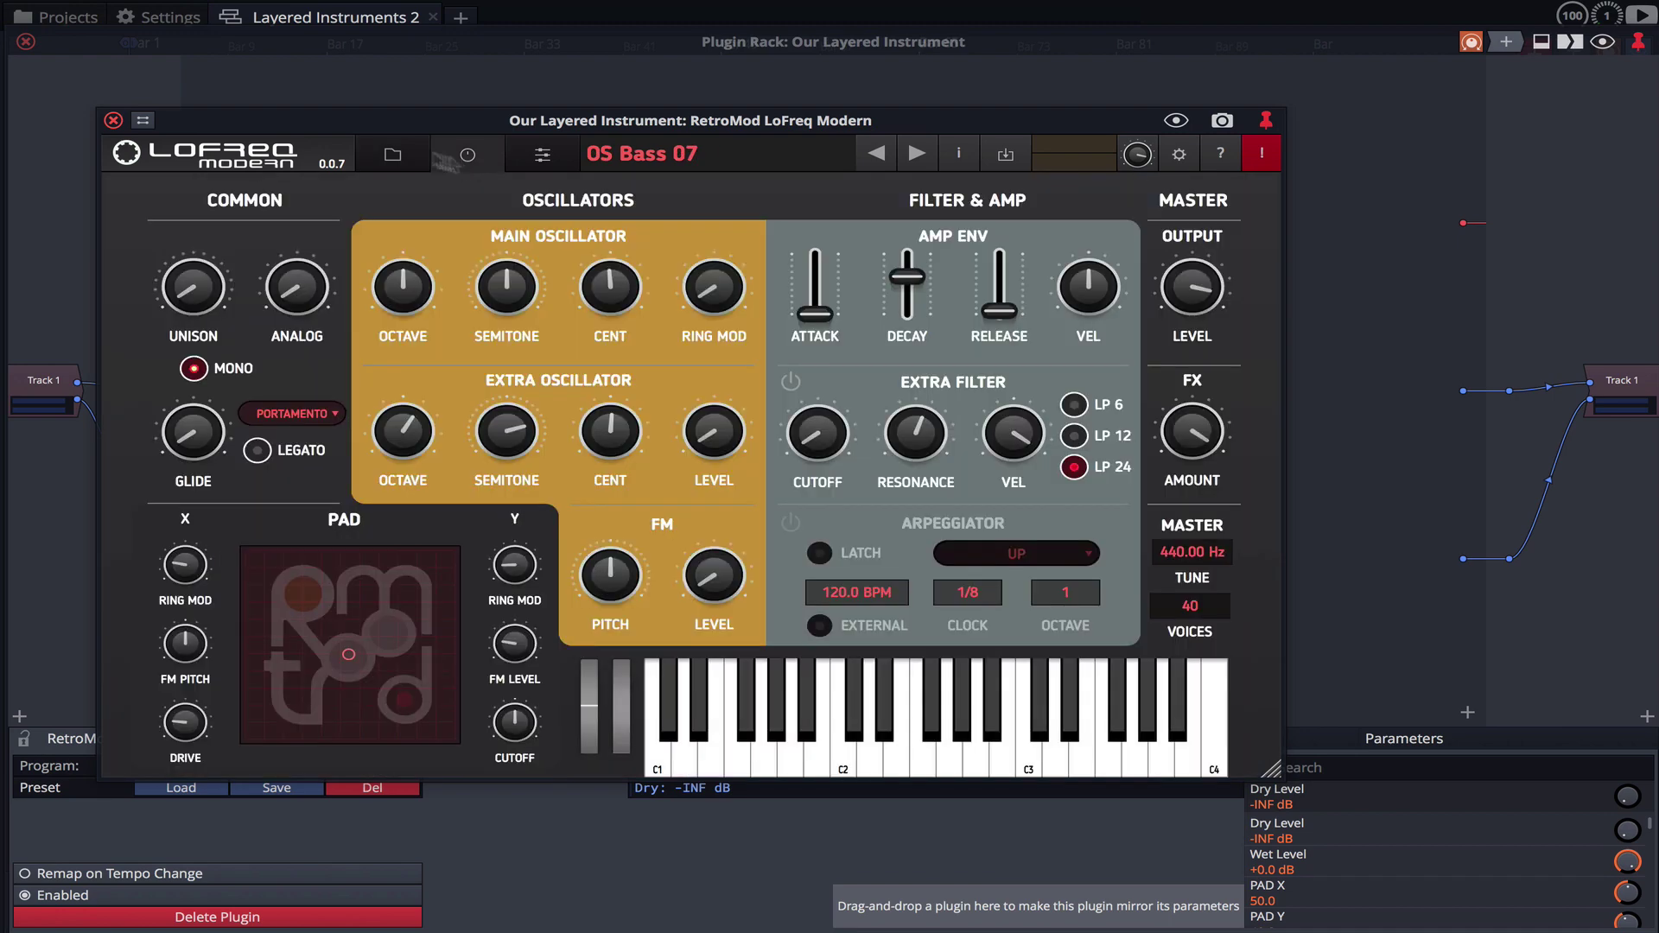
click(113, 120)
Add a Subtractive synth as the third plugin in the rack.
drag(1505, 42, 806, 518)
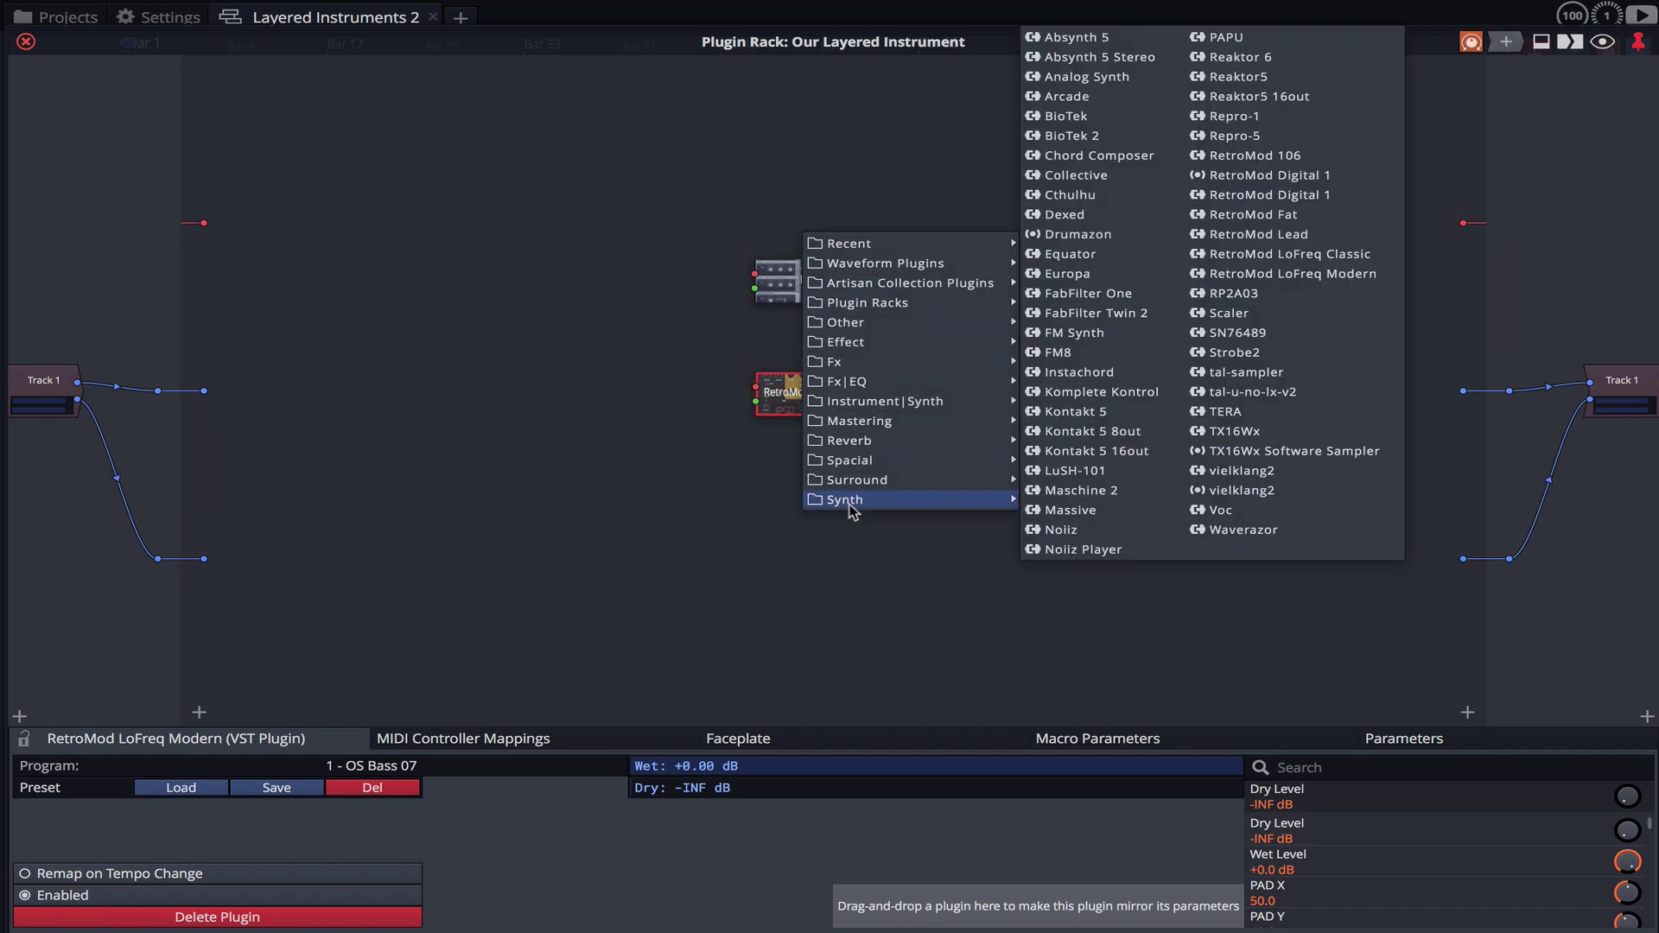
mouse_move(907, 270)
click(1071, 717)
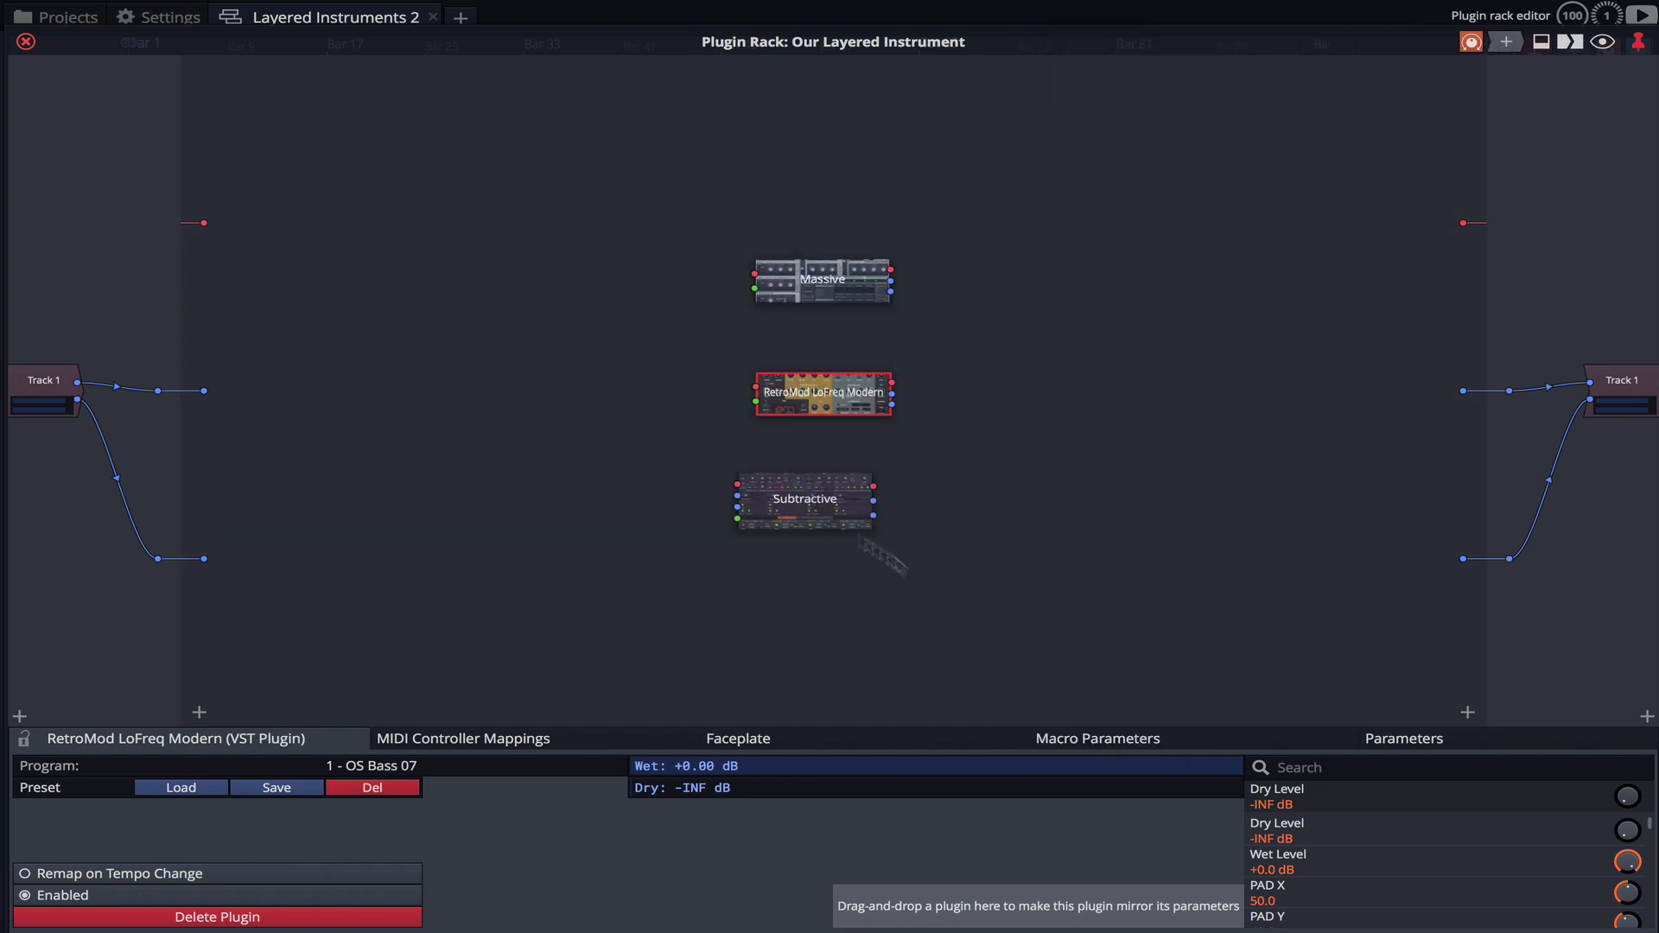
Load Subtractive's Chamber Strings preset, then return to the rack's own properties.
double_click(816, 510)
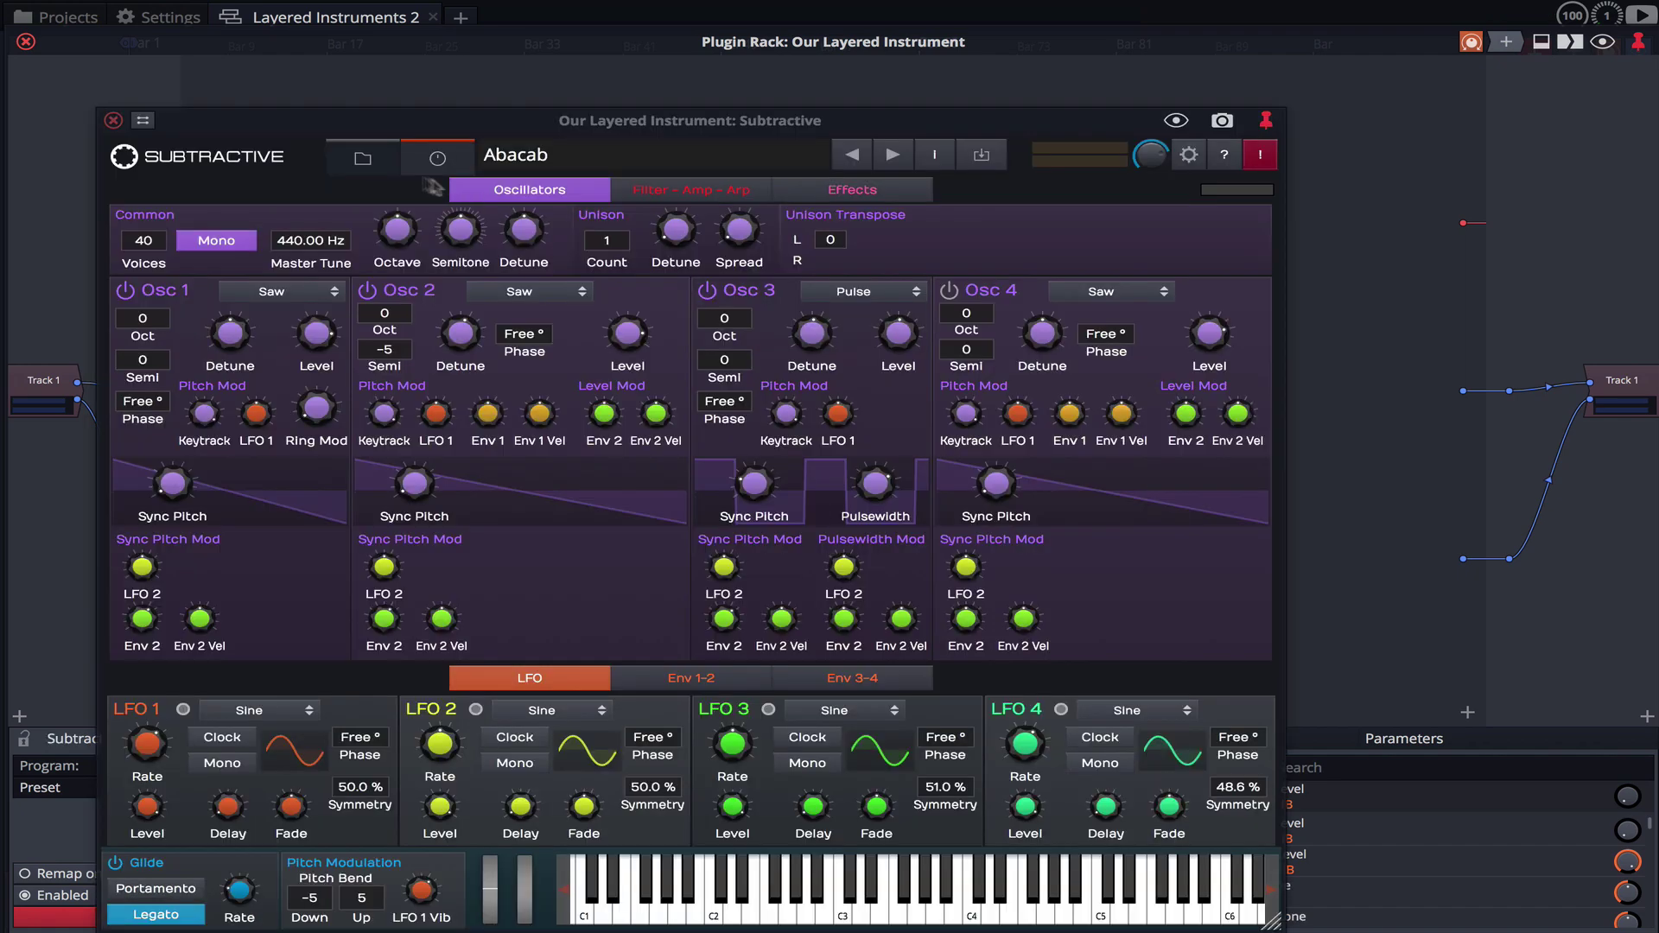
click(366, 159)
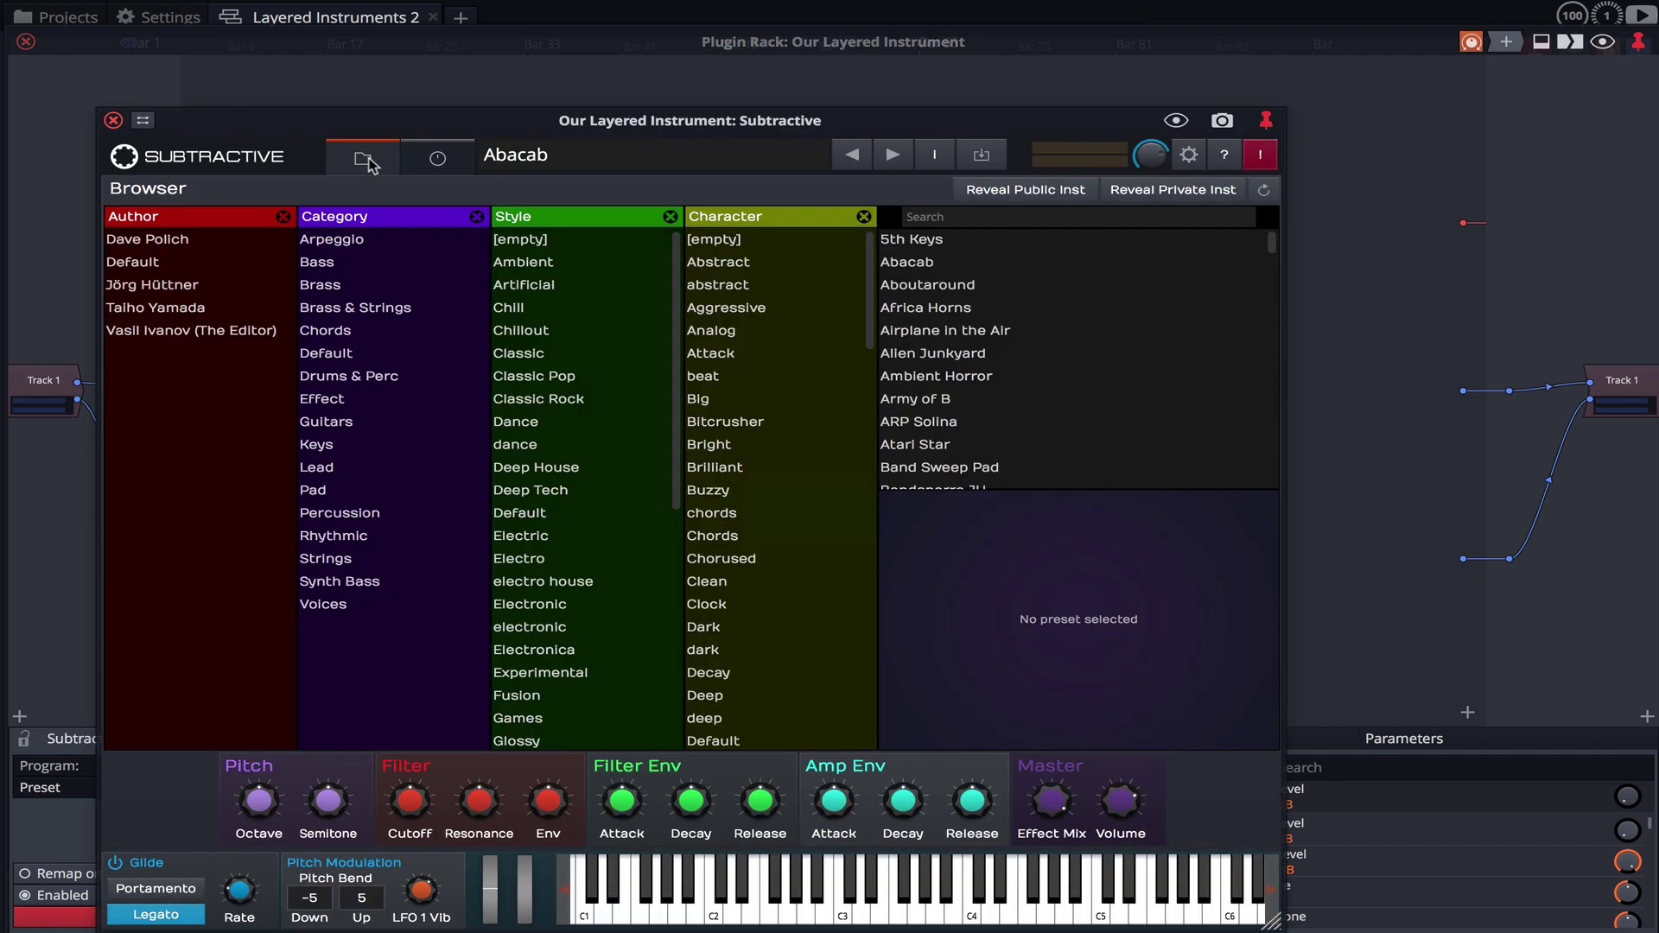
text(cham)
double_click(958, 242)
click(455, 165)
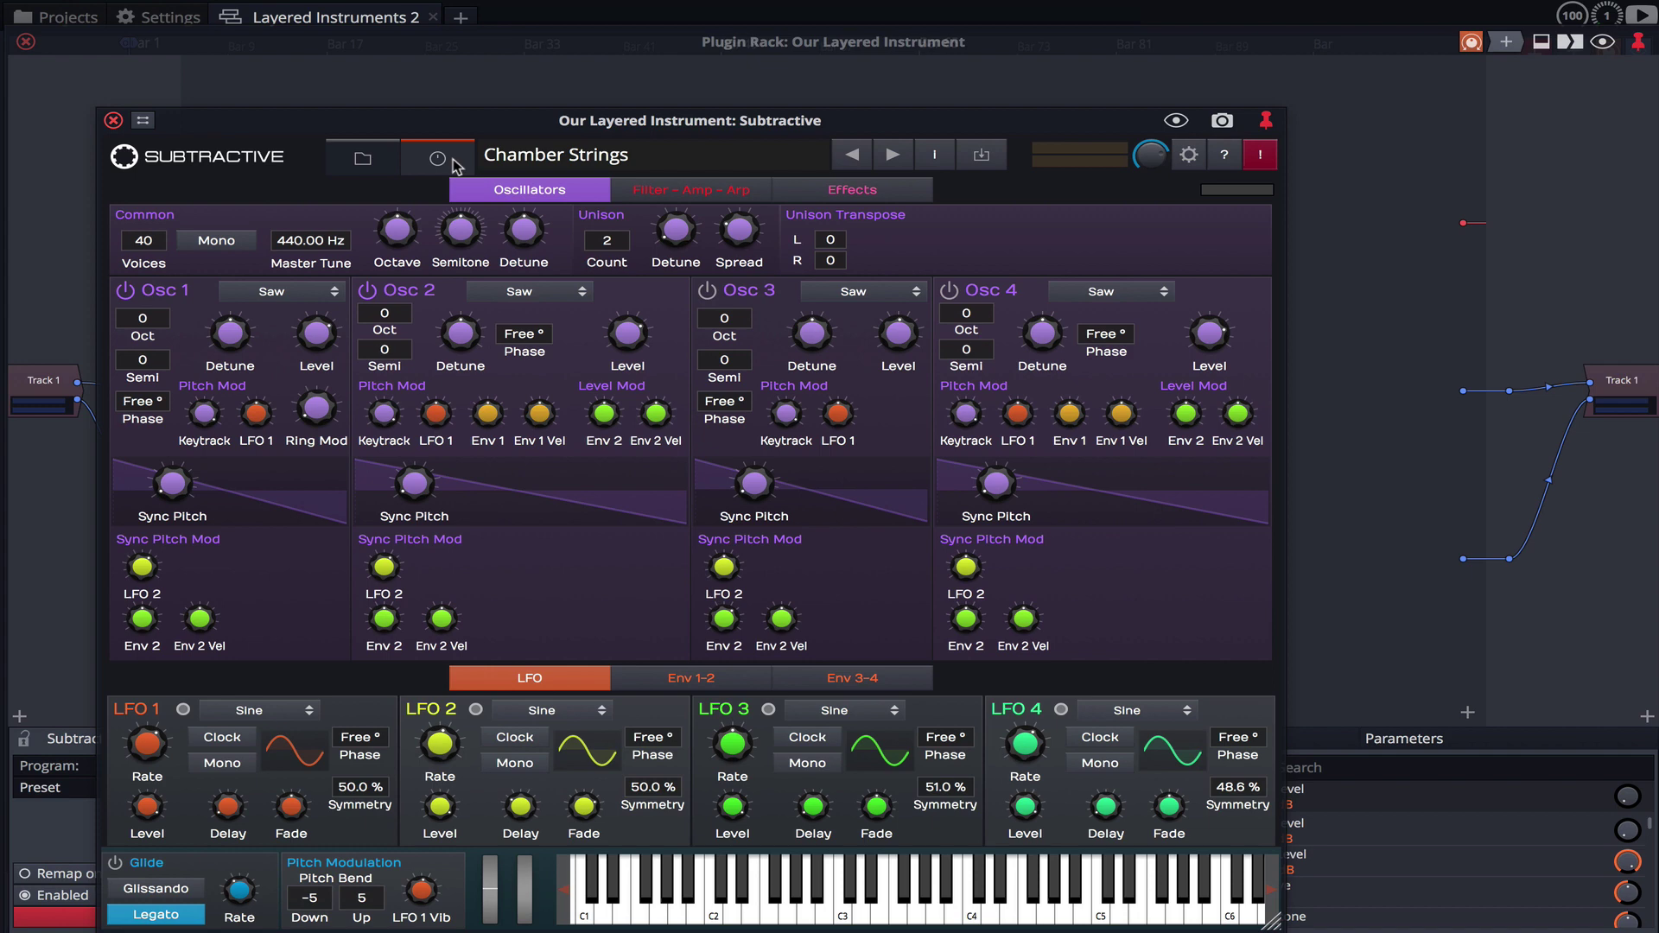
click(114, 121)
click(73, 206)
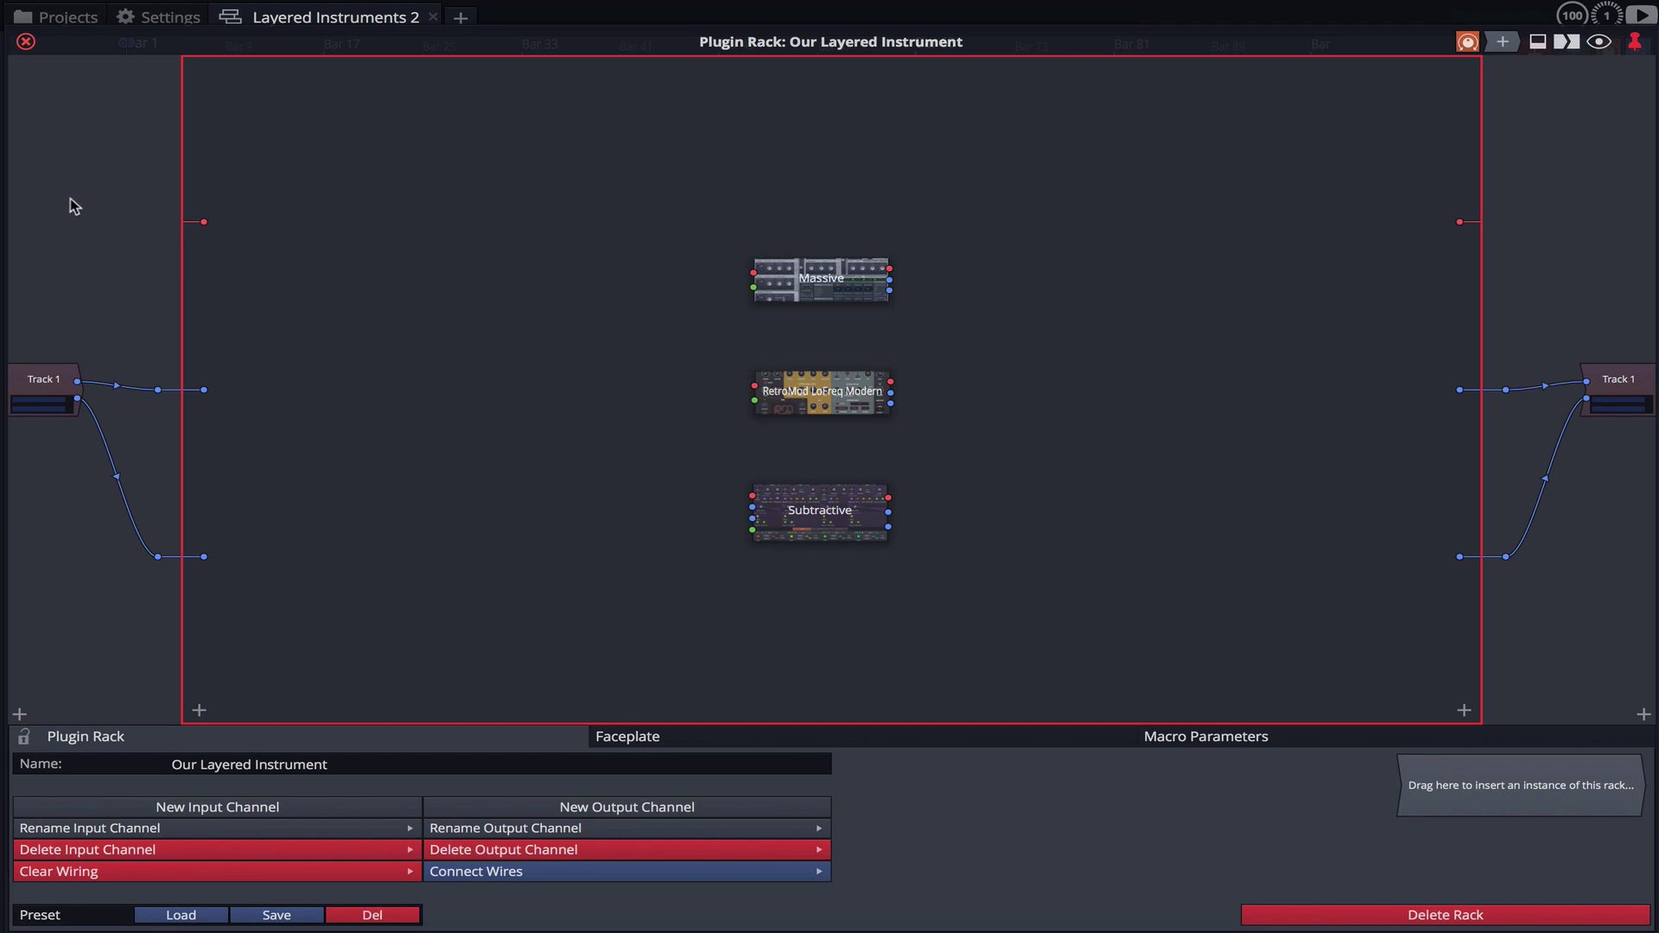
Connect the rack's MIDI input to Massive, RetroMod and Subtractive.
drag(204, 222, 752, 274)
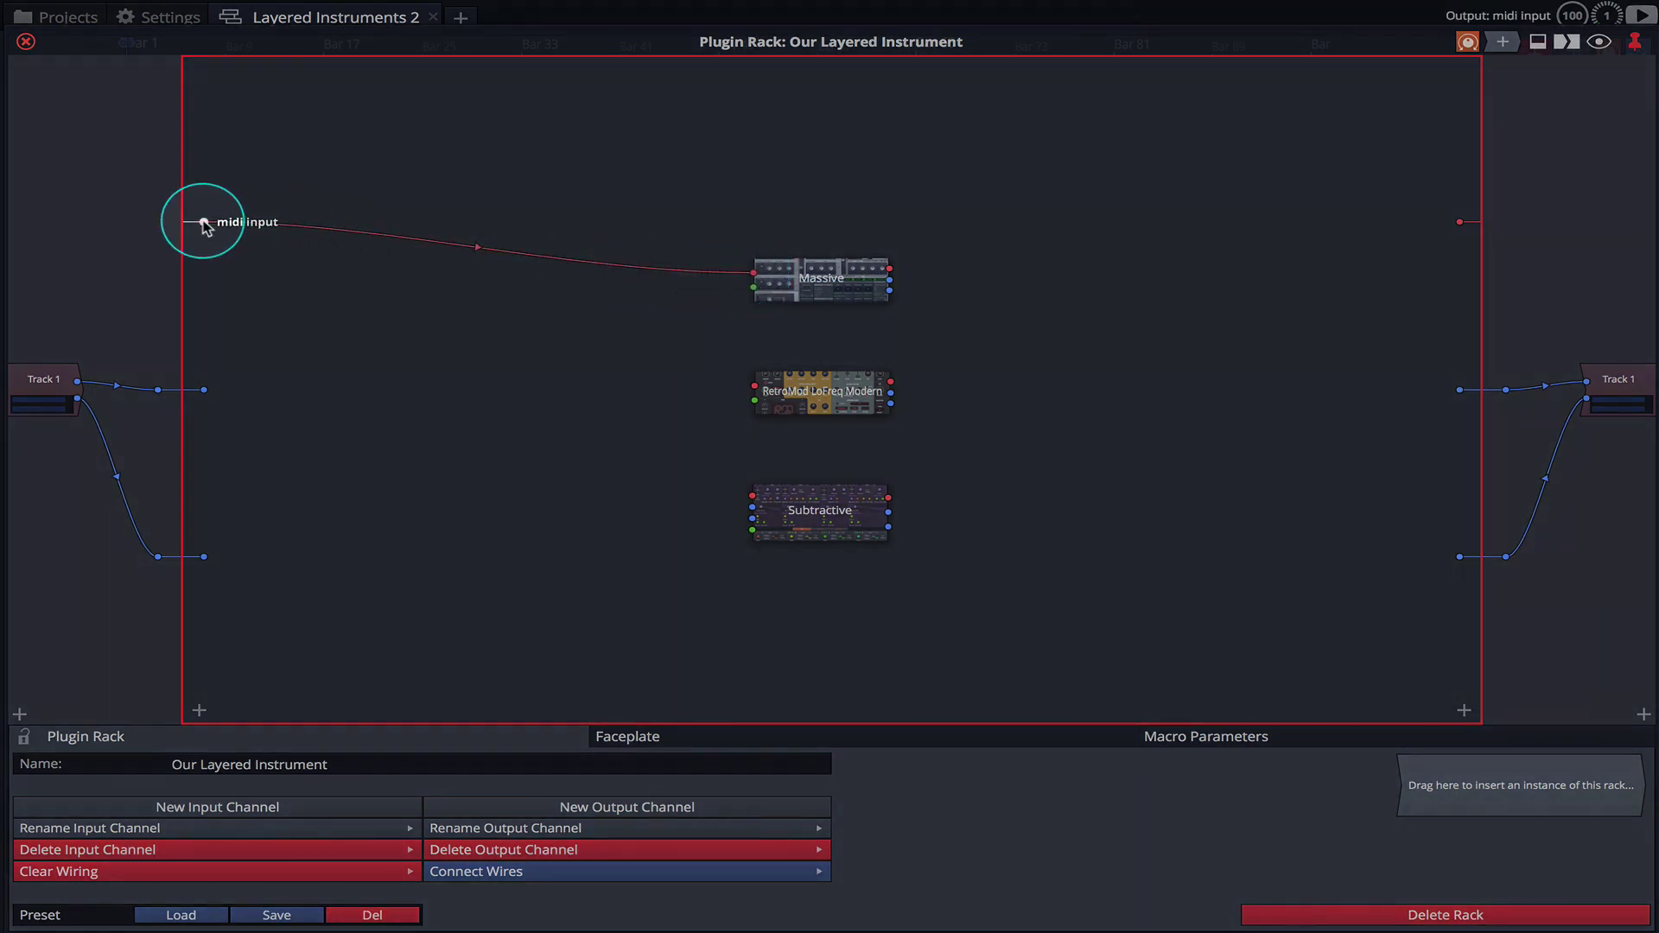
drag(204, 222, 733, 386)
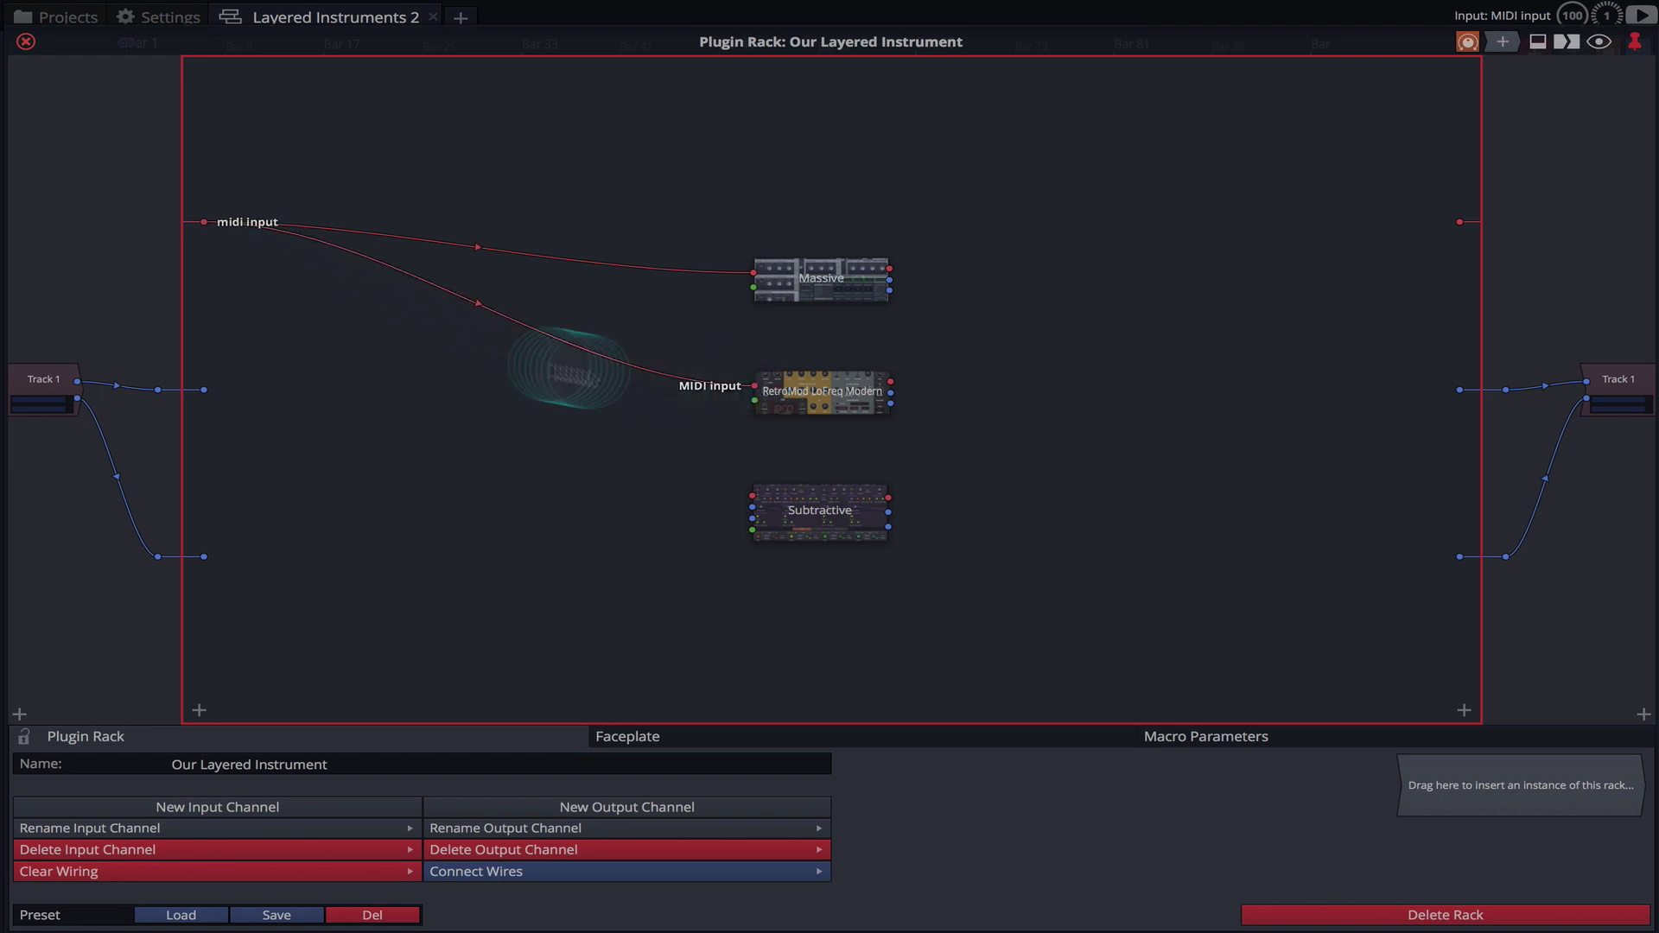
drag(203, 223, 751, 497)
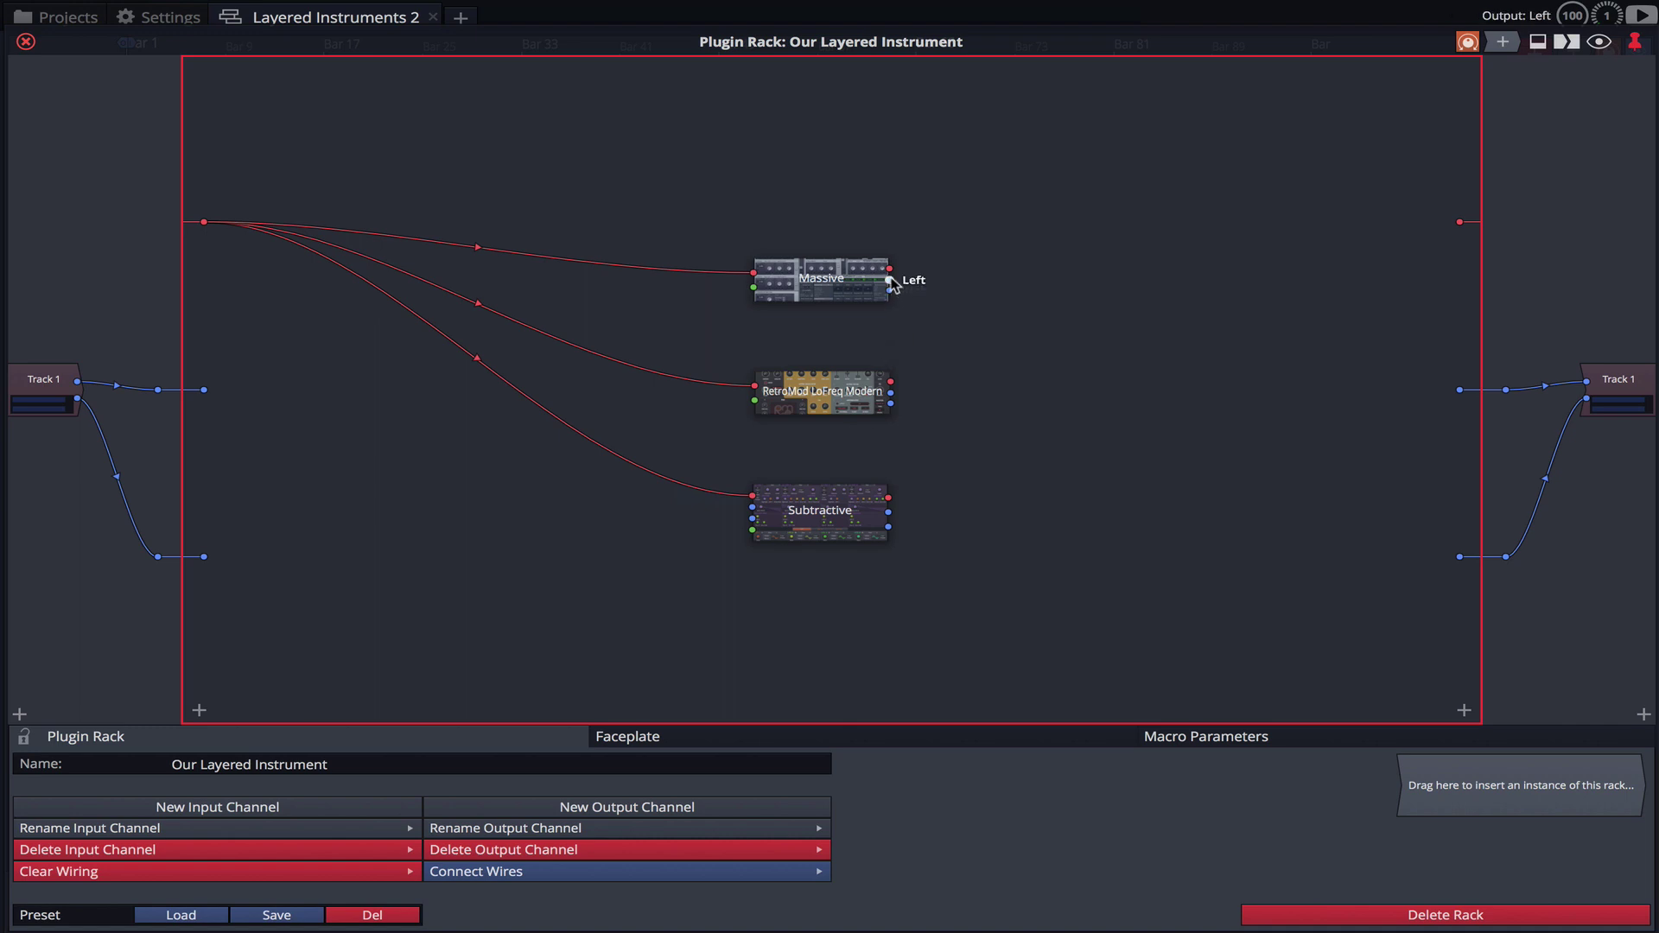
Wire the synths' left and right outputs to the rack's left and right outputs.
drag(1061, 311, 1459, 389)
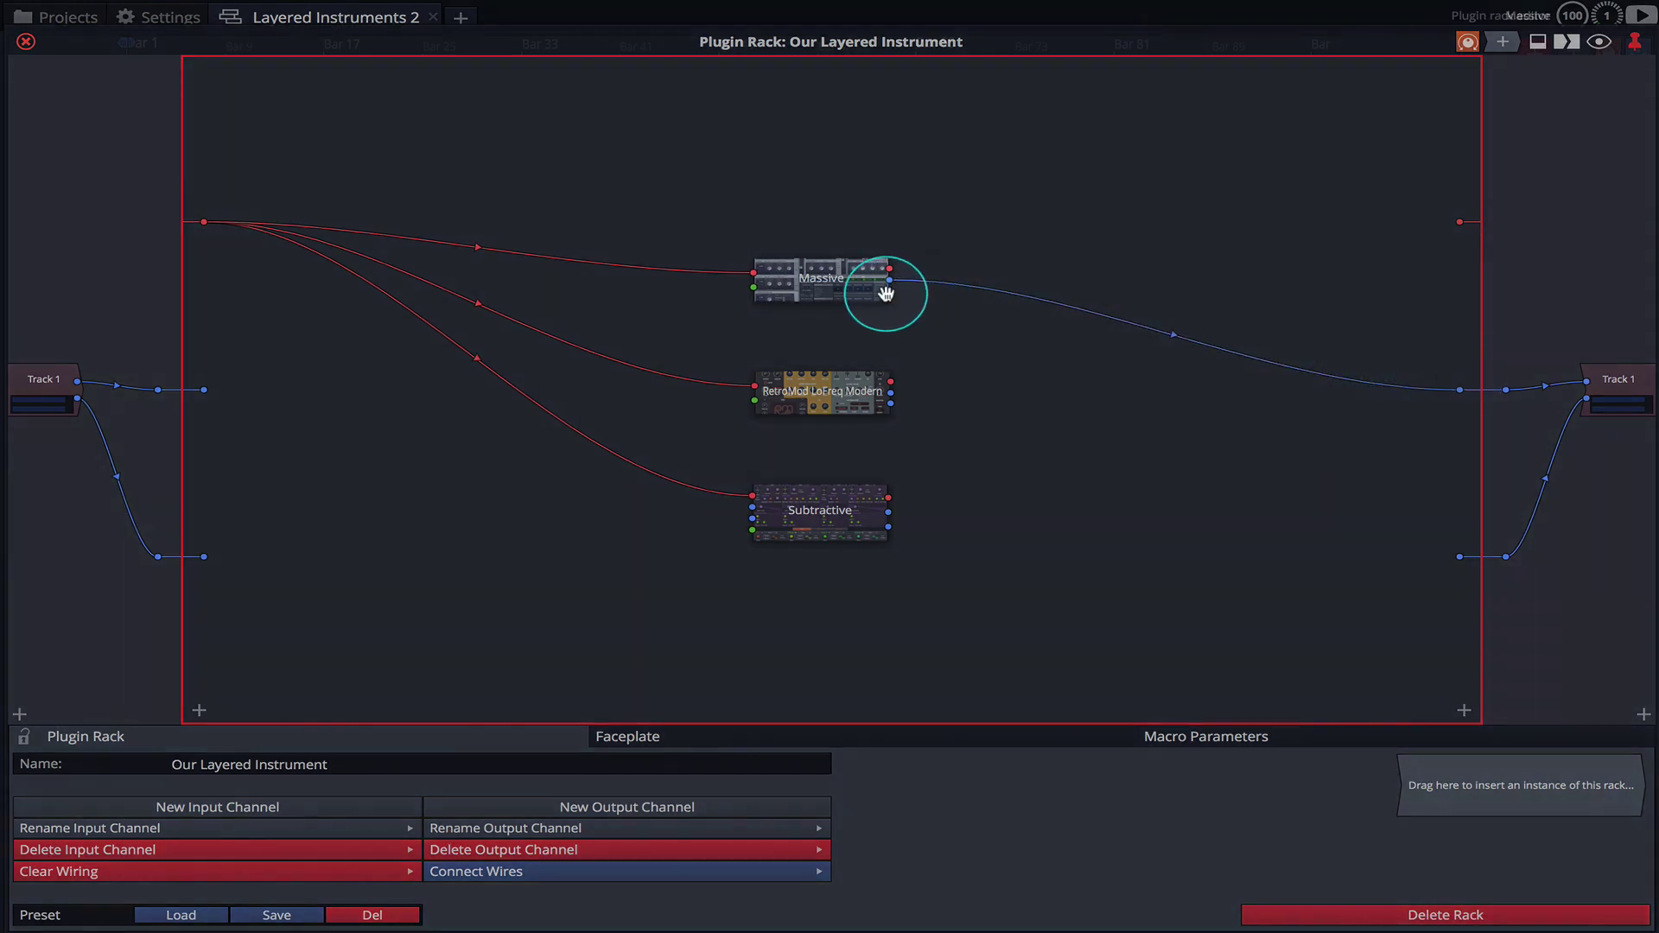
drag(891, 296, 1460, 557)
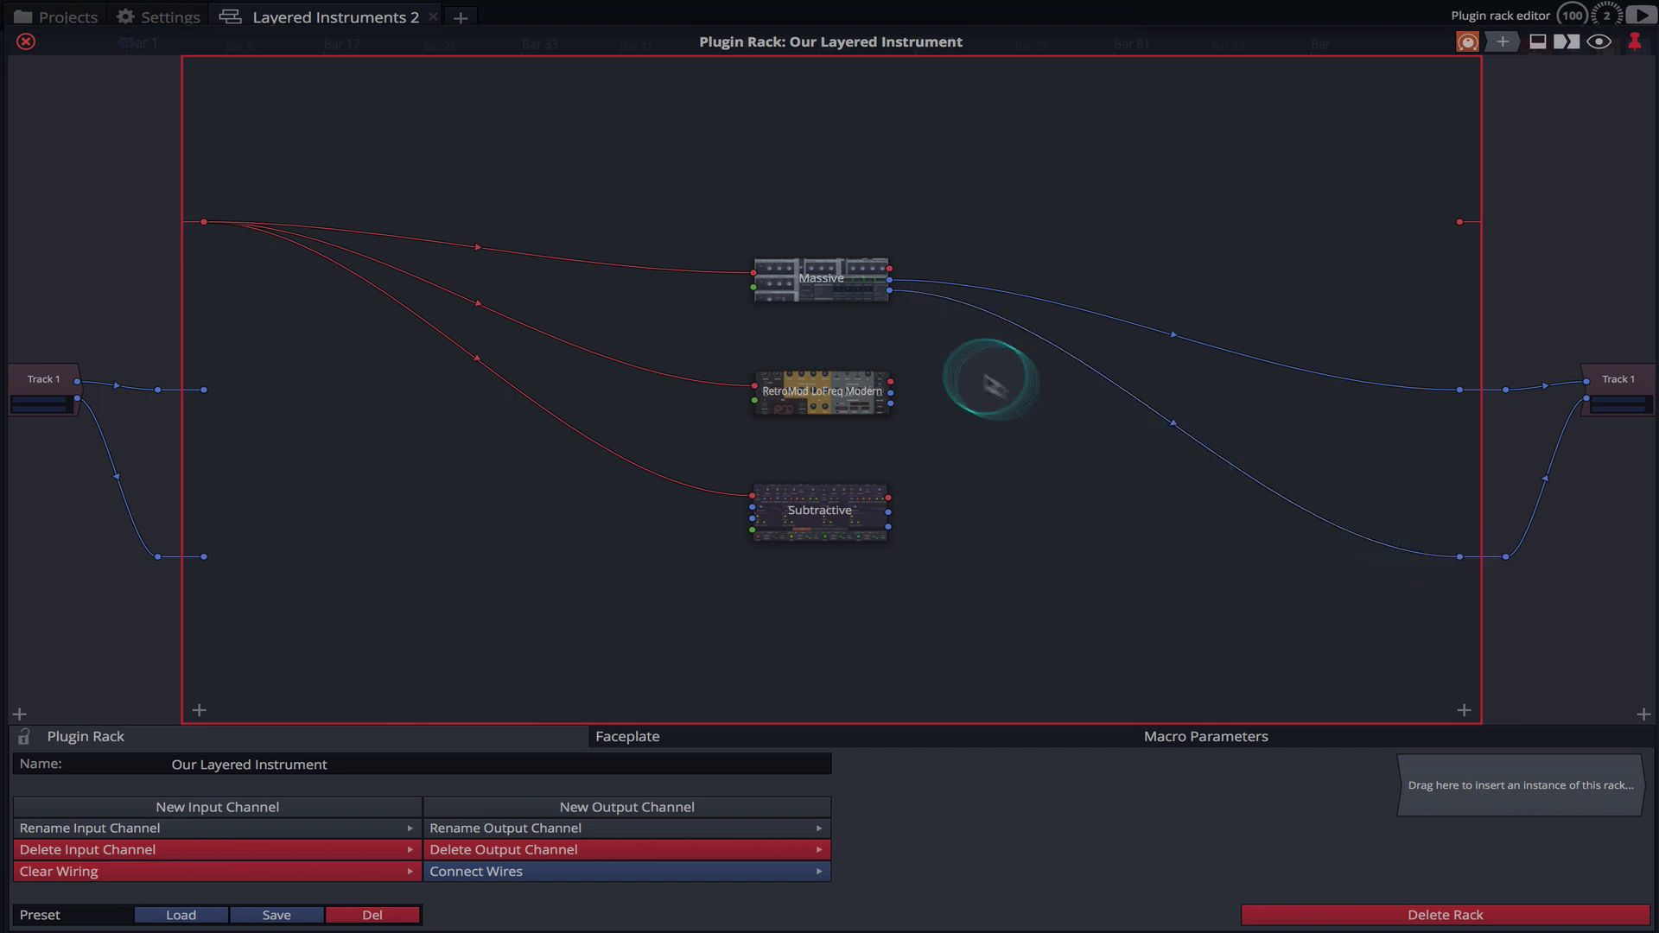
drag(891, 393, 1460, 390)
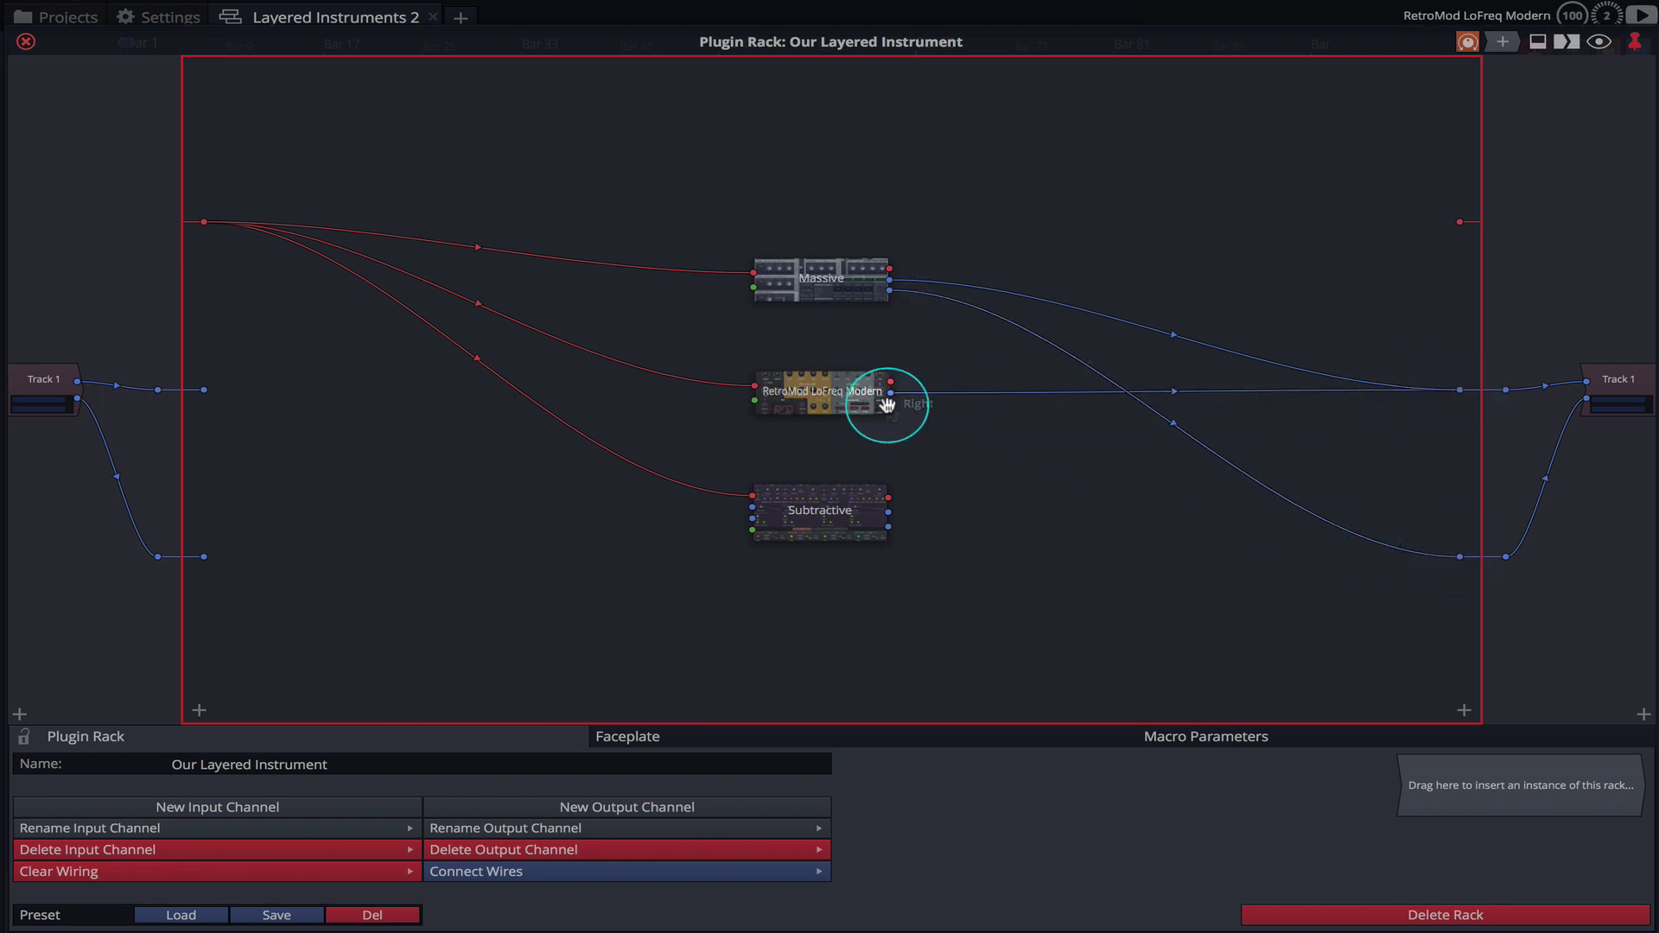
drag(891, 403, 1460, 556)
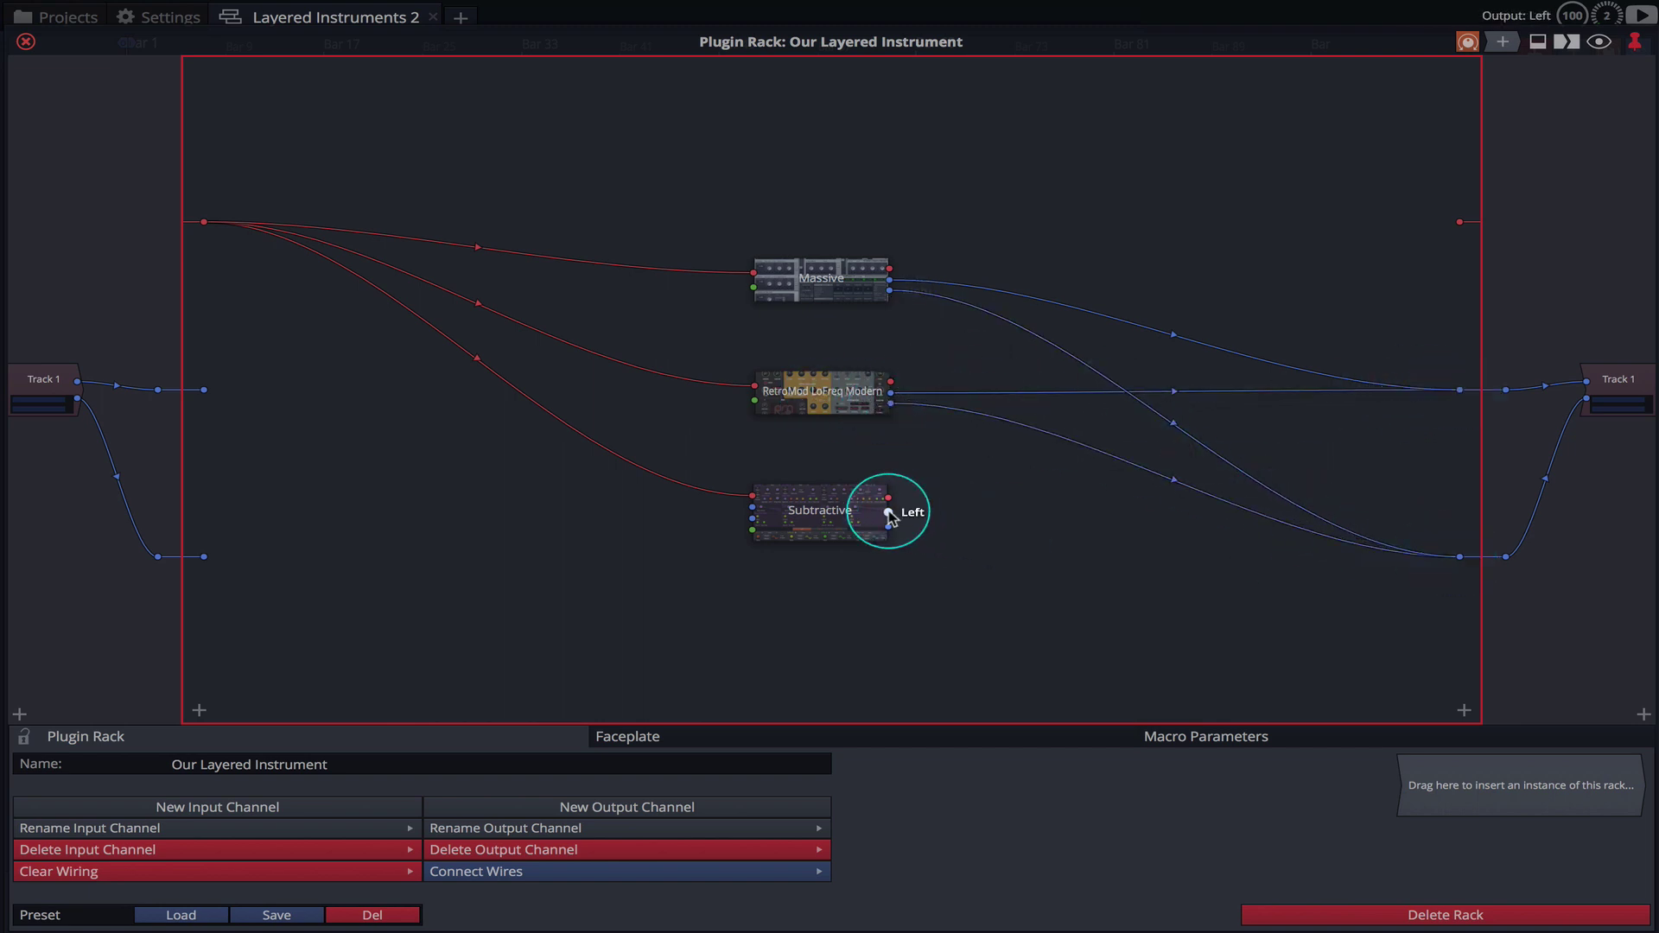
drag(888, 512, 1460, 558)
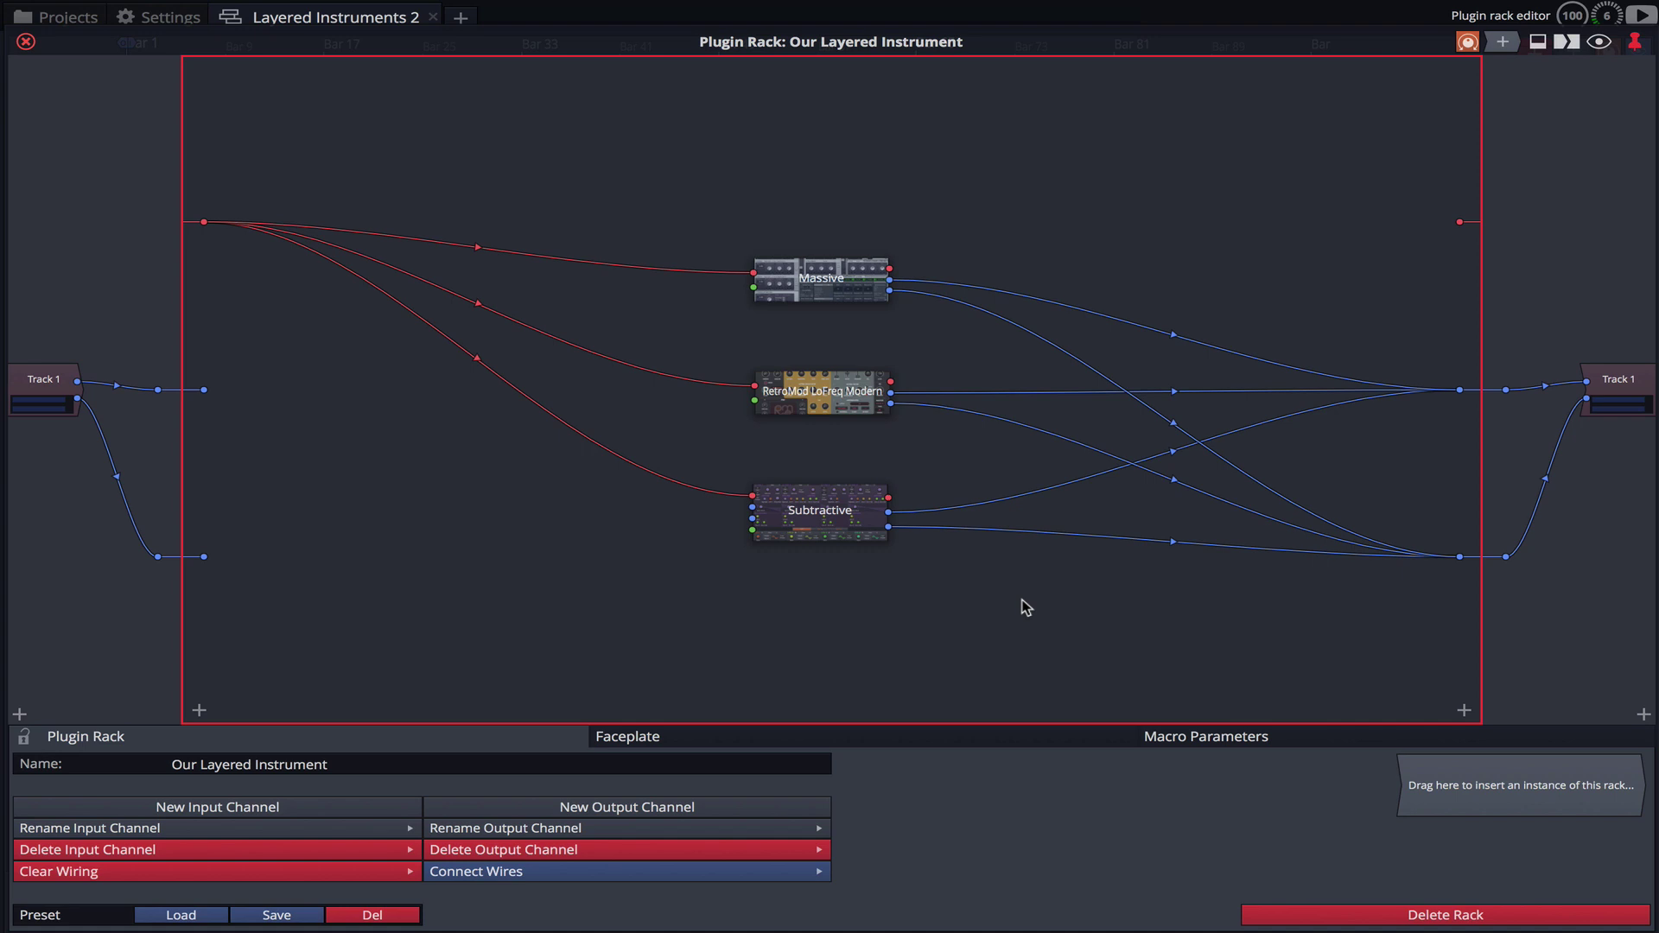
right_click(760, 296)
click(829, 327)
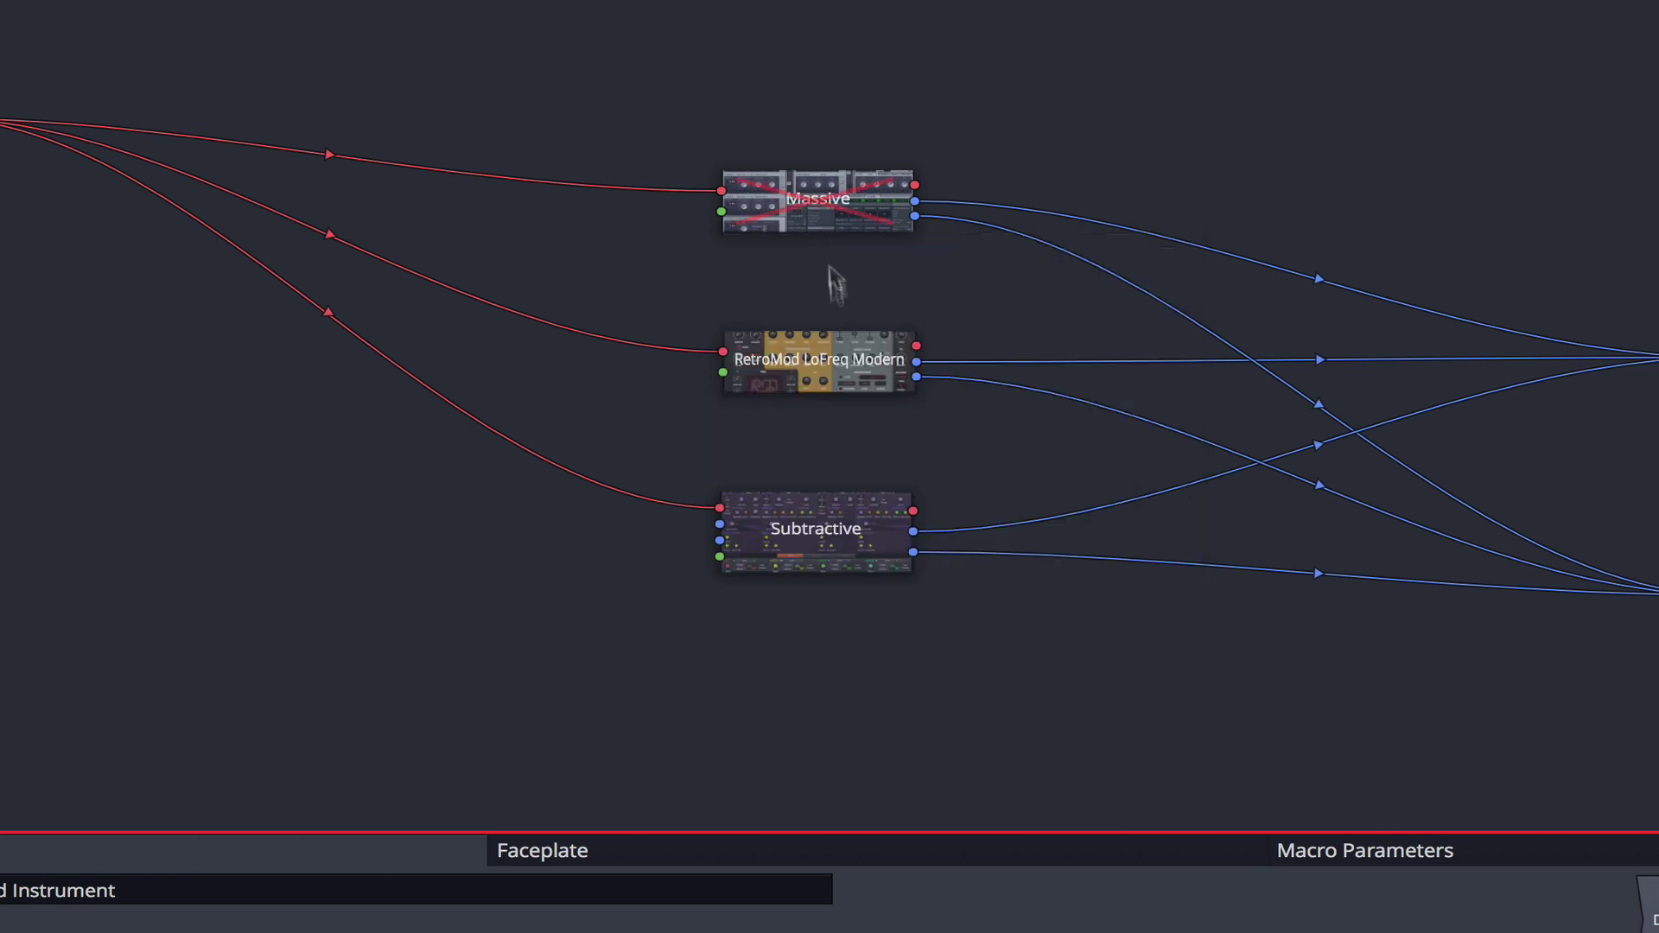
right_click(829, 348)
click(835, 416)
right_click(828, 566)
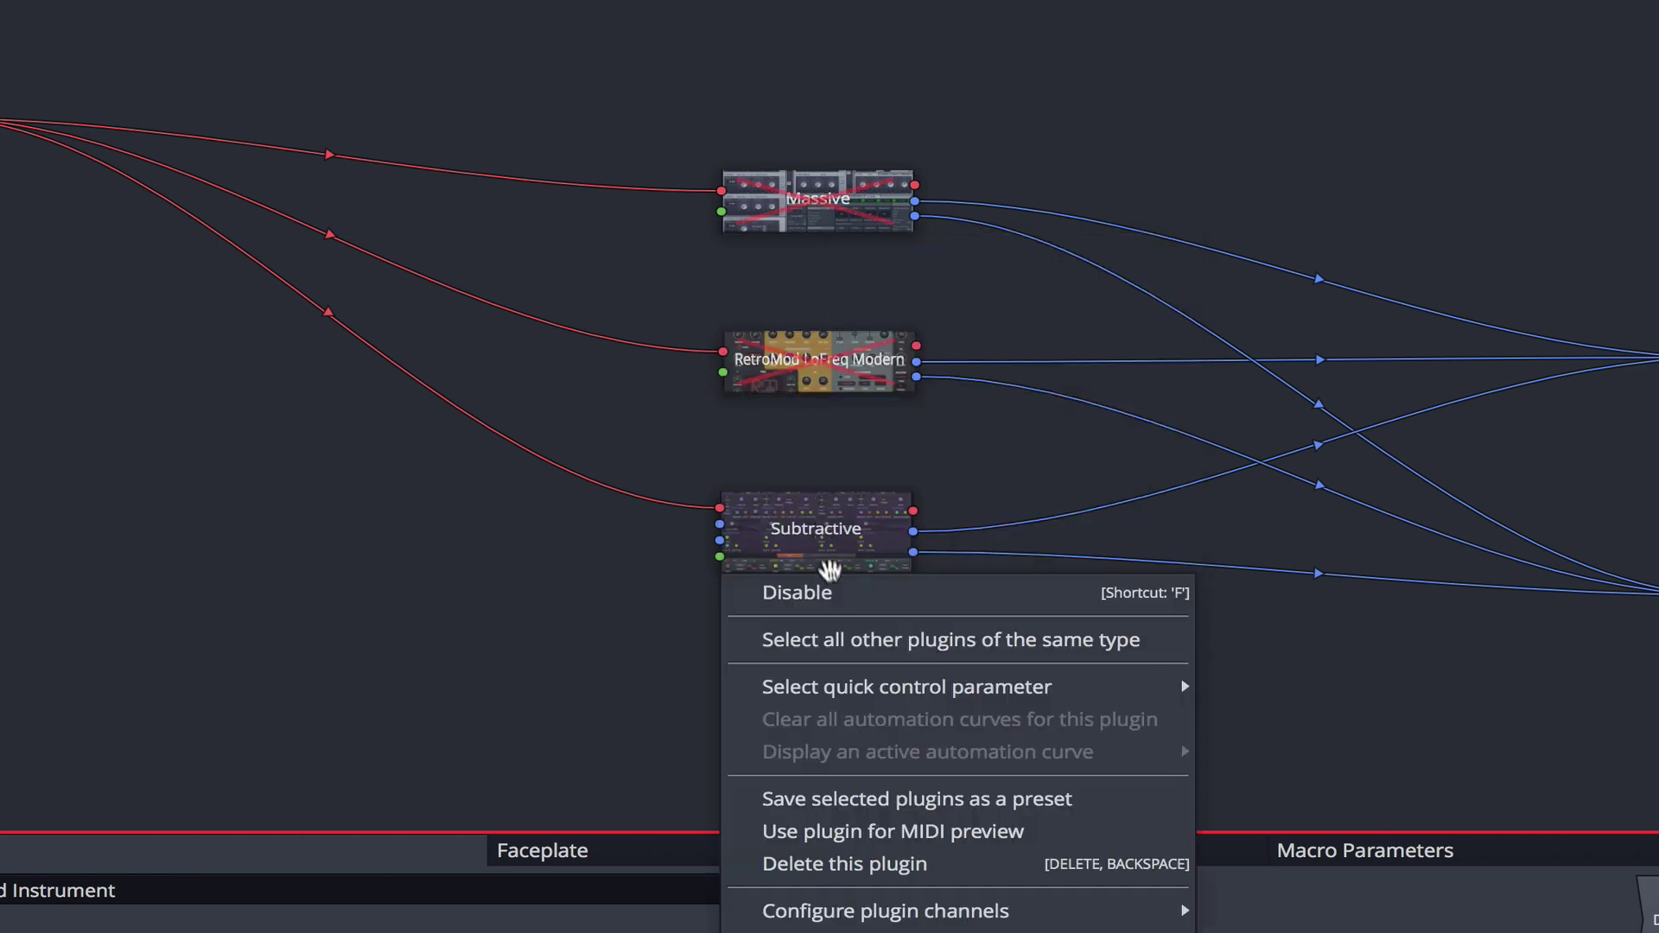
click(829, 590)
right_click(830, 574)
click(828, 583)
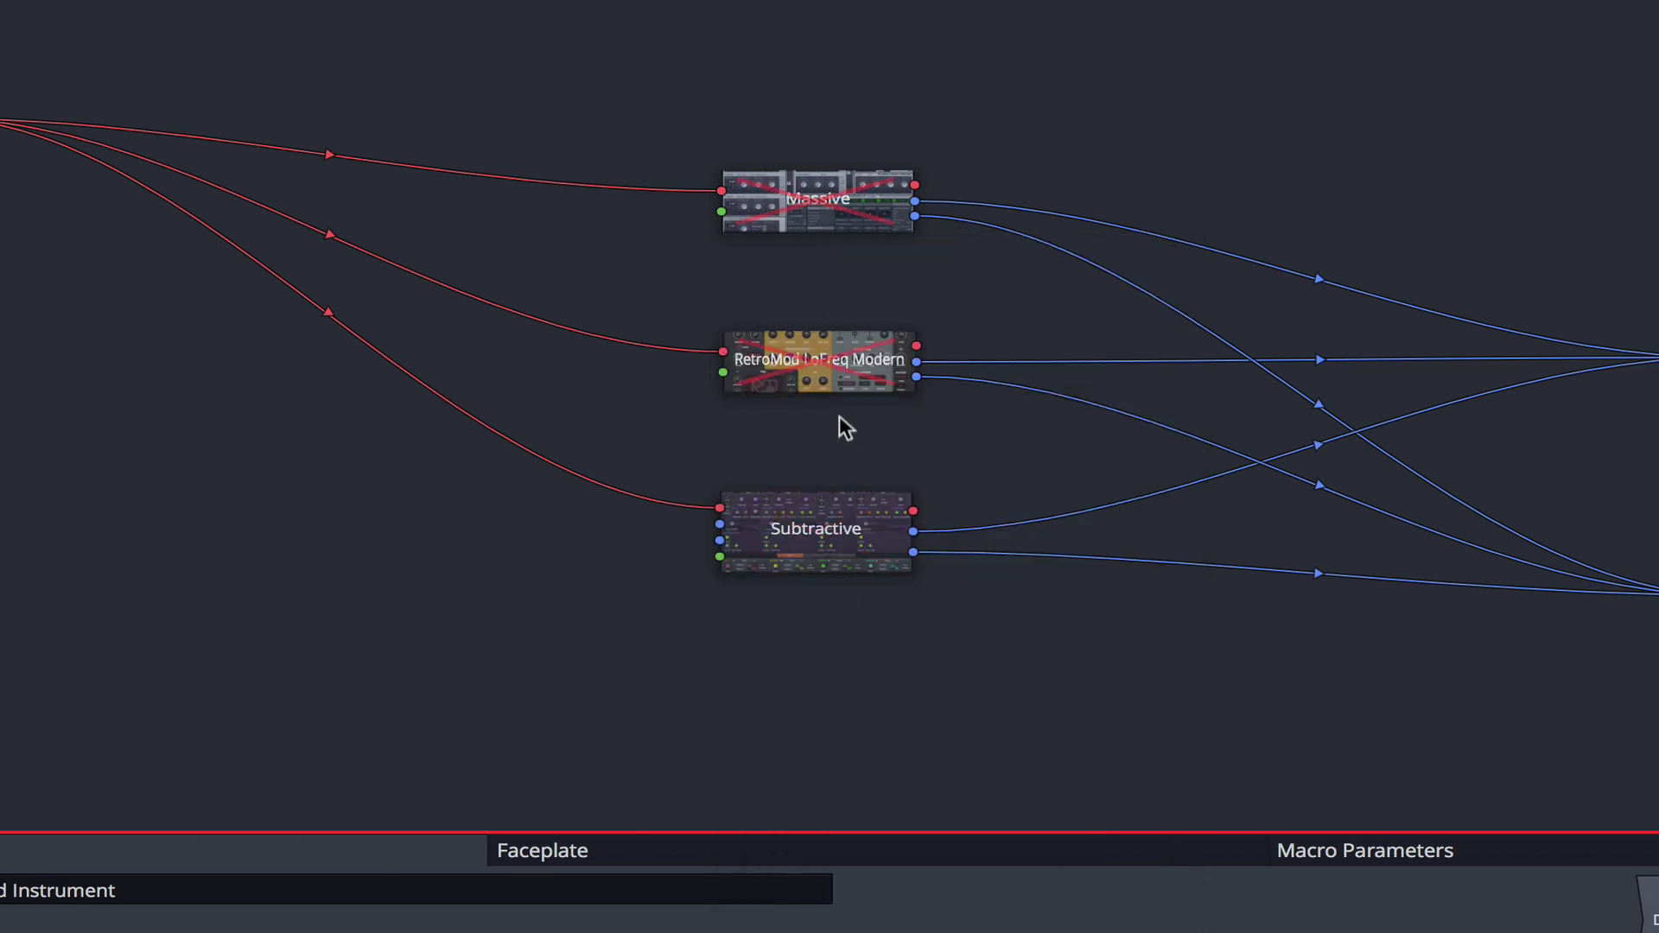
right_click(807, 368)
click(813, 411)
right_click(813, 204)
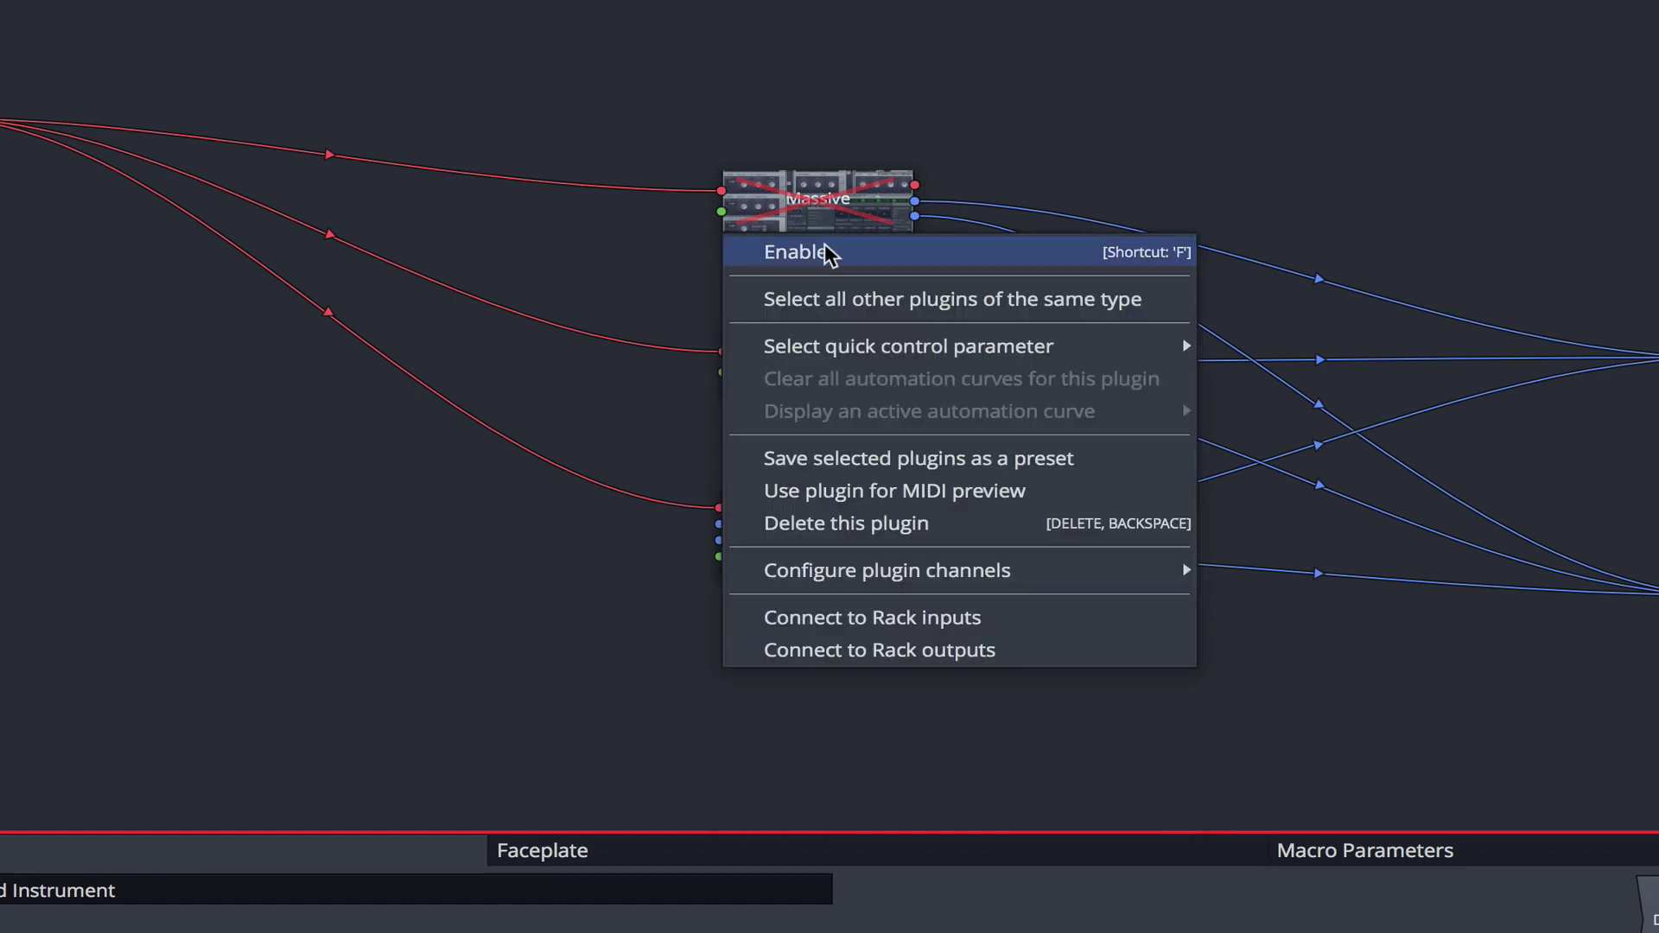
click(826, 249)
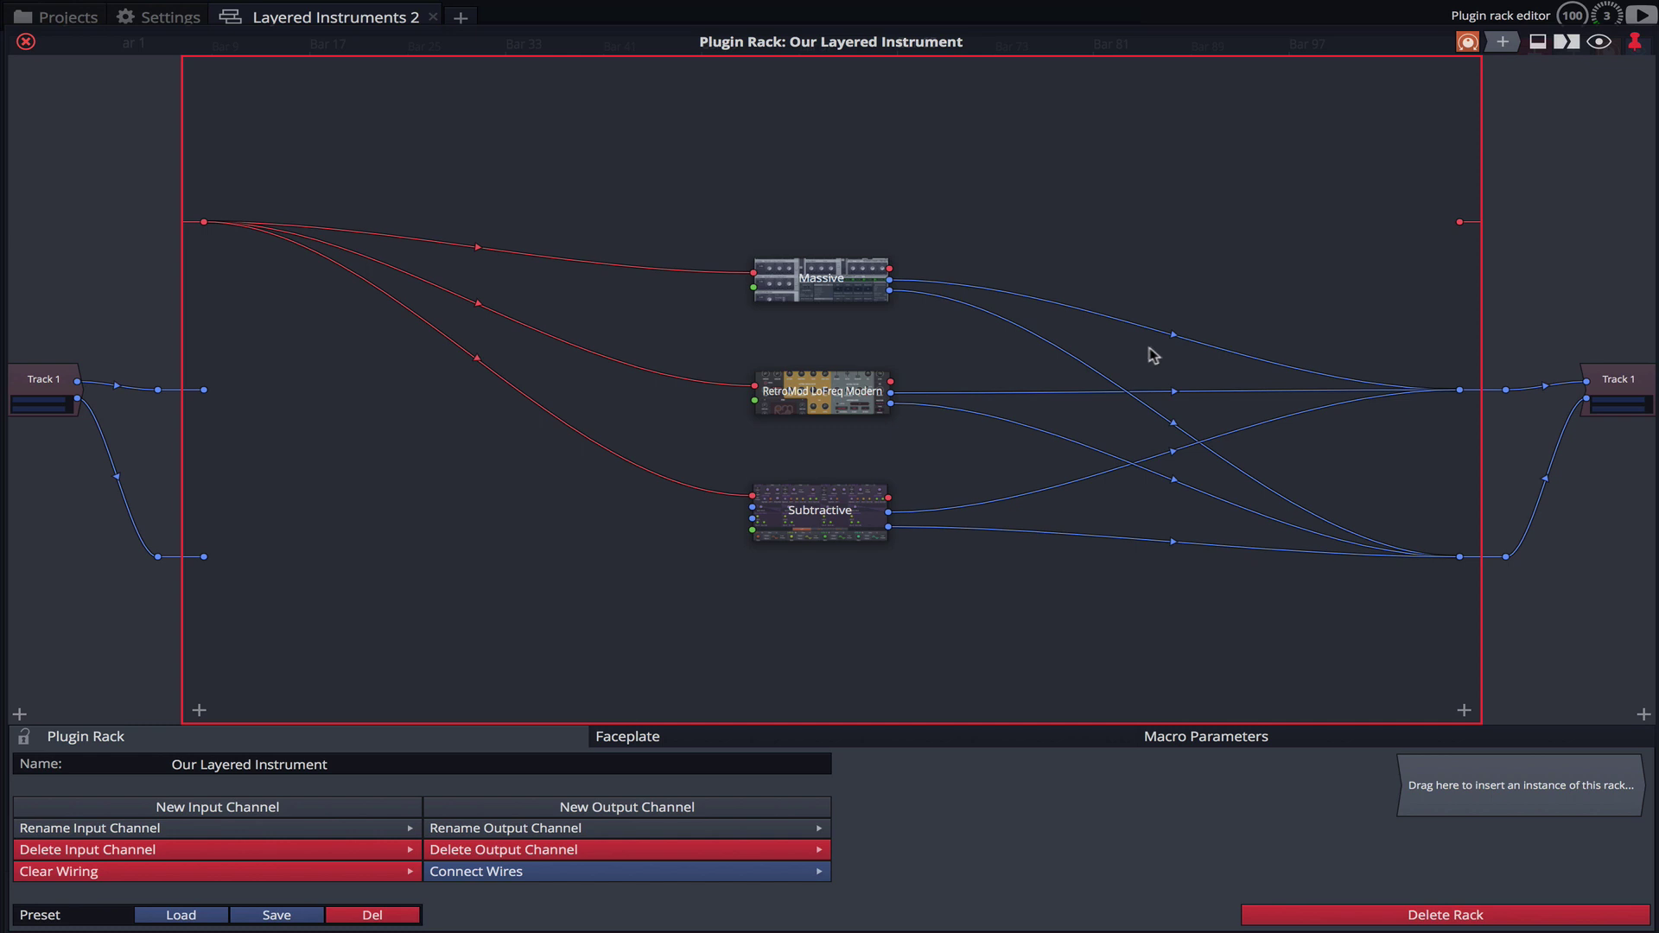
Remove all six audio wires from the three synths to the rack outputs.
click(1176, 337)
click(1178, 391)
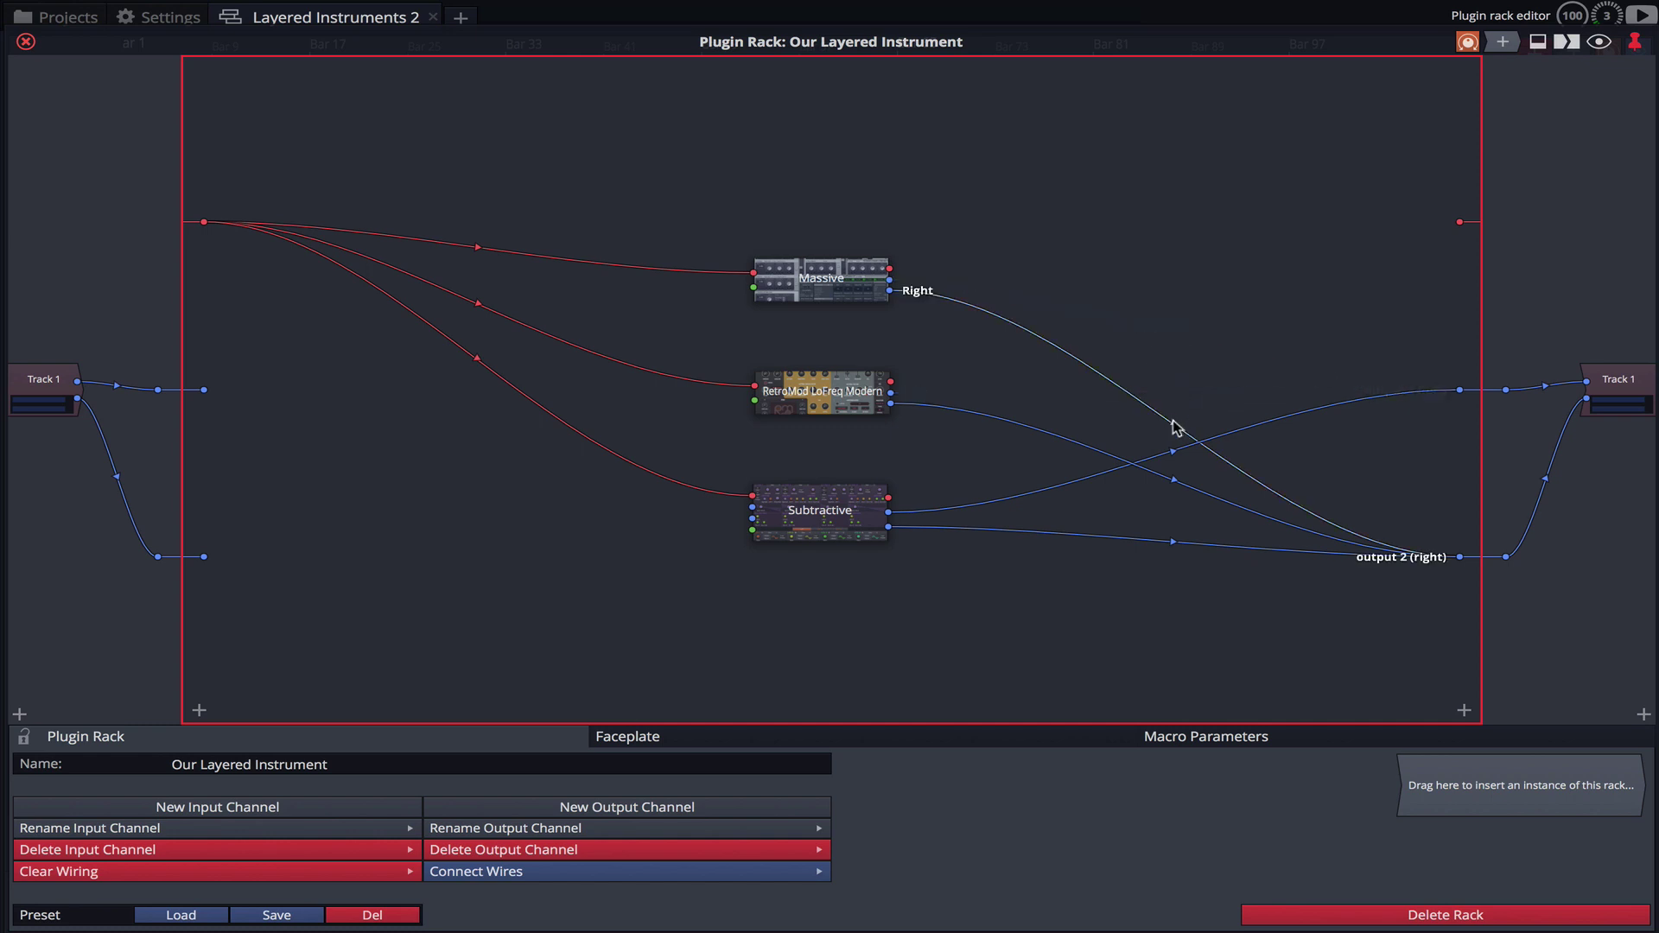
click(1176, 425)
click(1174, 467)
drag(1174, 478, 1179, 484)
click(1175, 542)
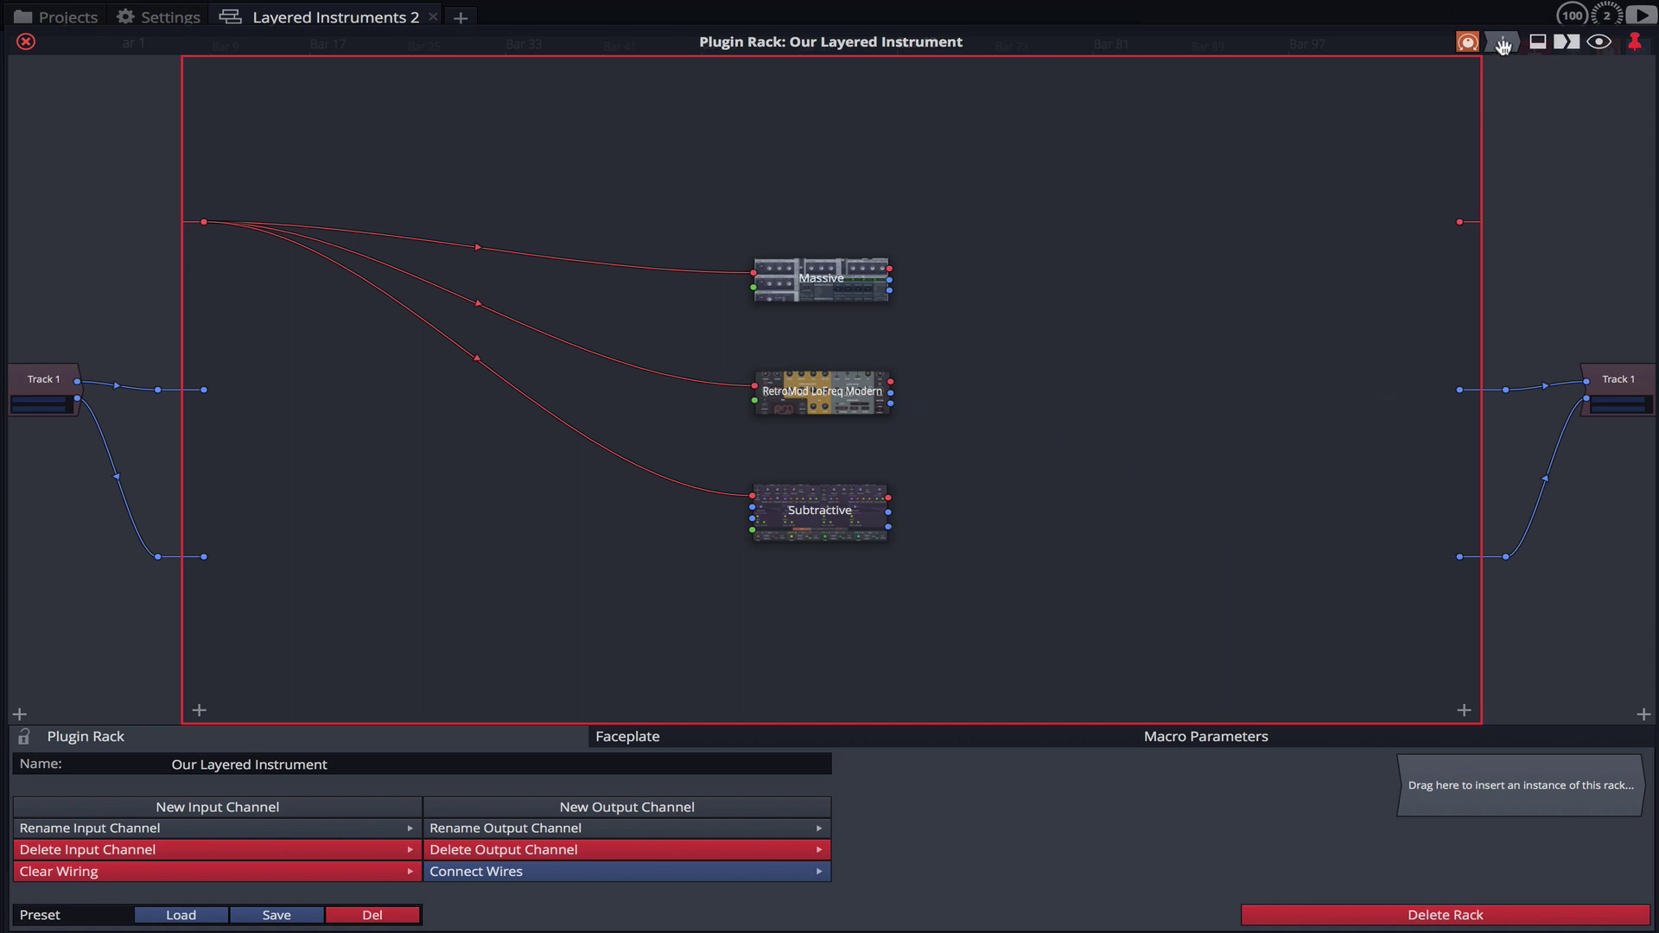
drag(1504, 45, 1167, 278)
Add a Volume and Pan plugin beside Massive in the rack.
mouse_move(1167, 283)
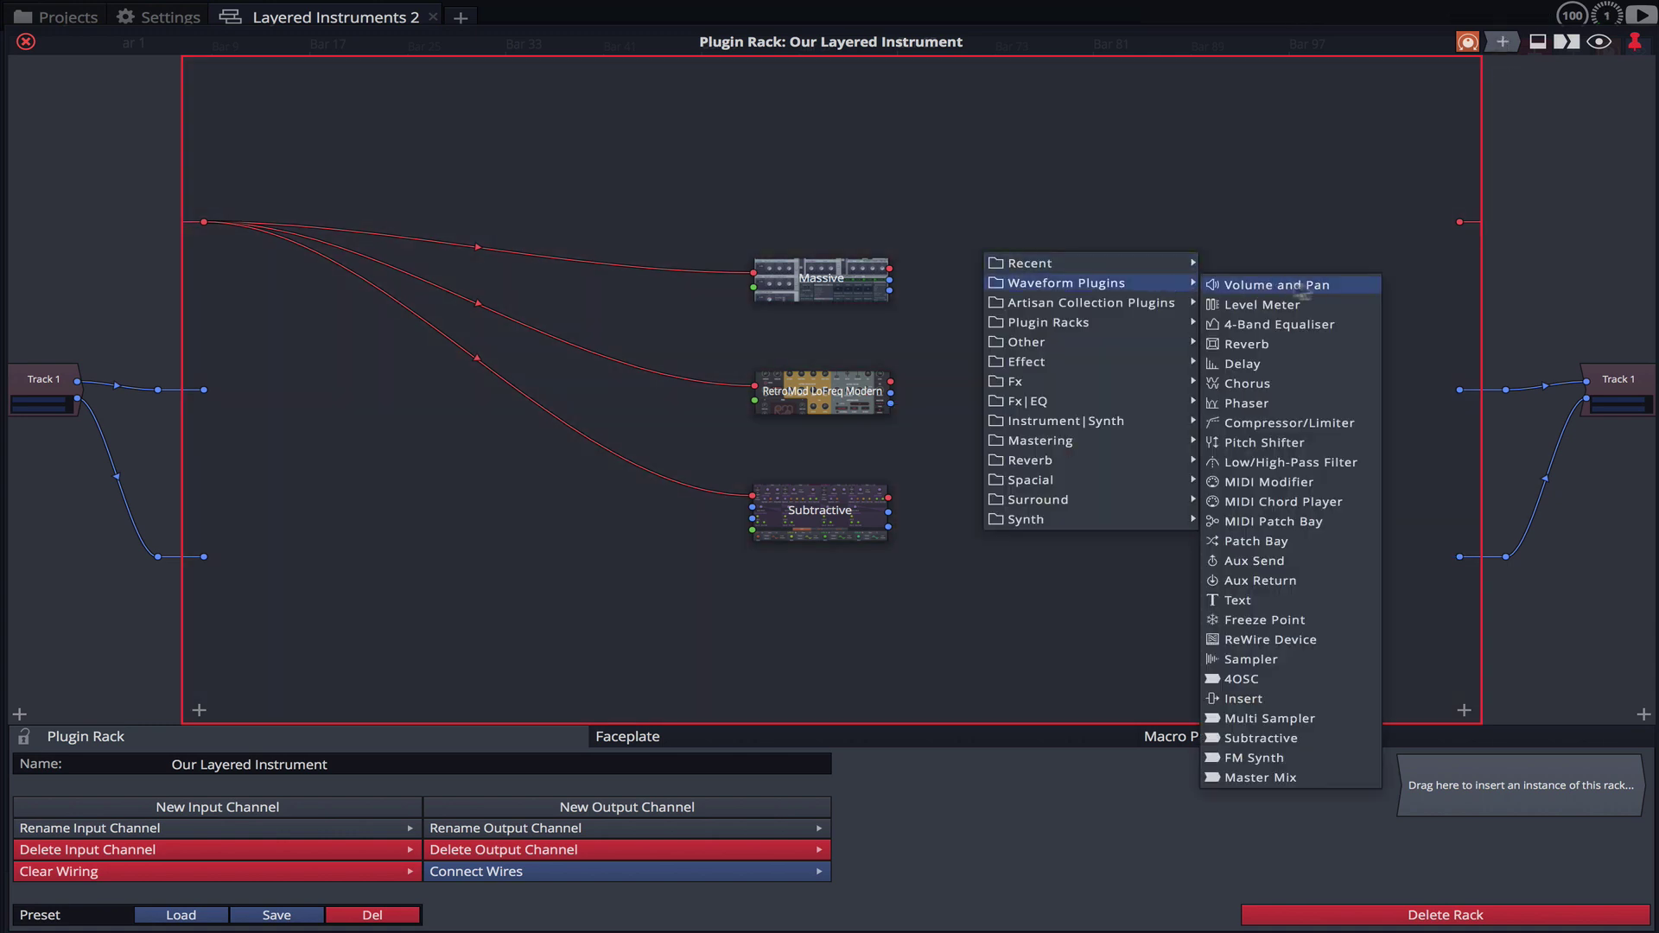
click(1319, 288)
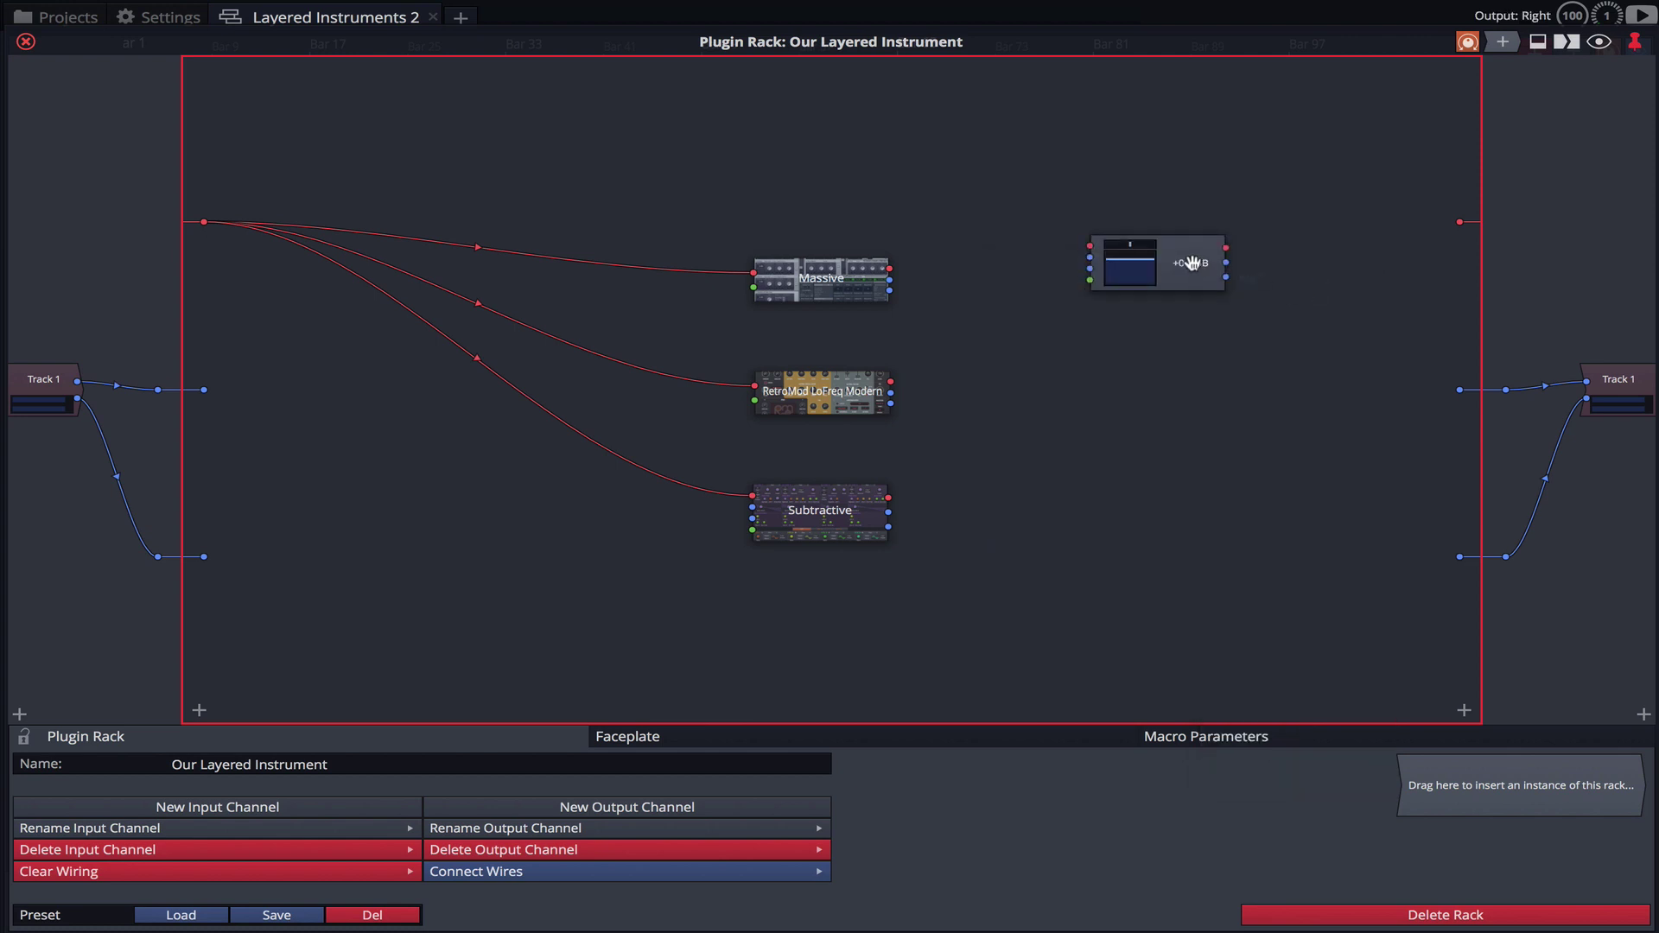
drag(1192, 263, 1193, 274)
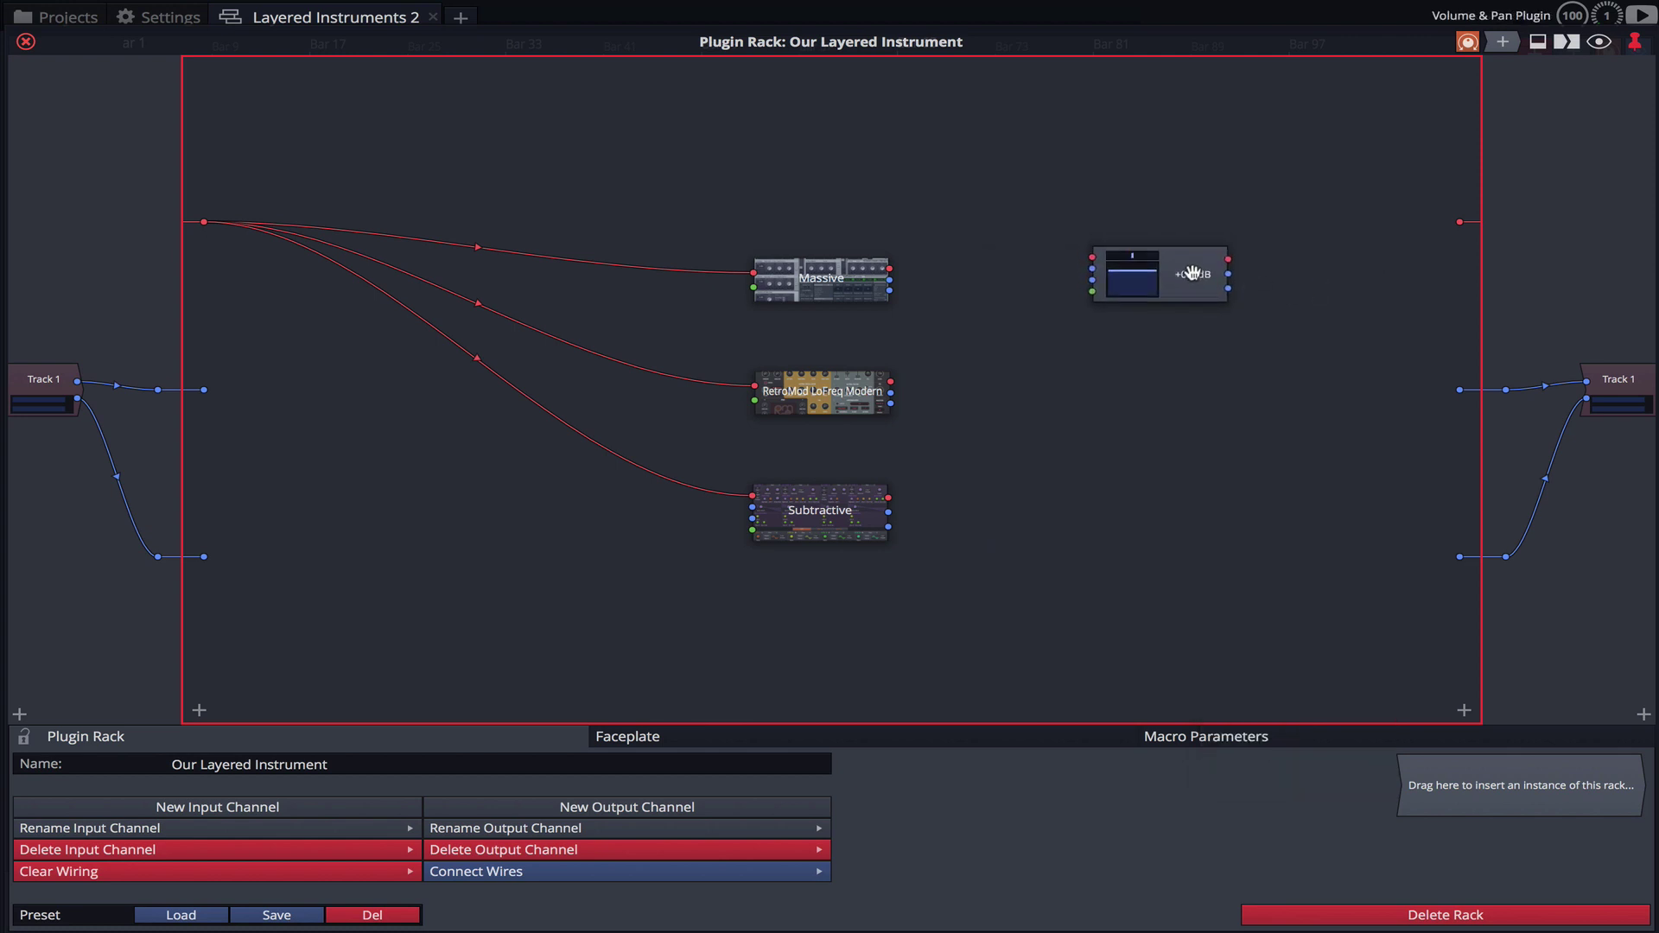
Duplicate the Volume and Pan twice and place copies beside RetroMod and Subtractive.
click(1191, 274)
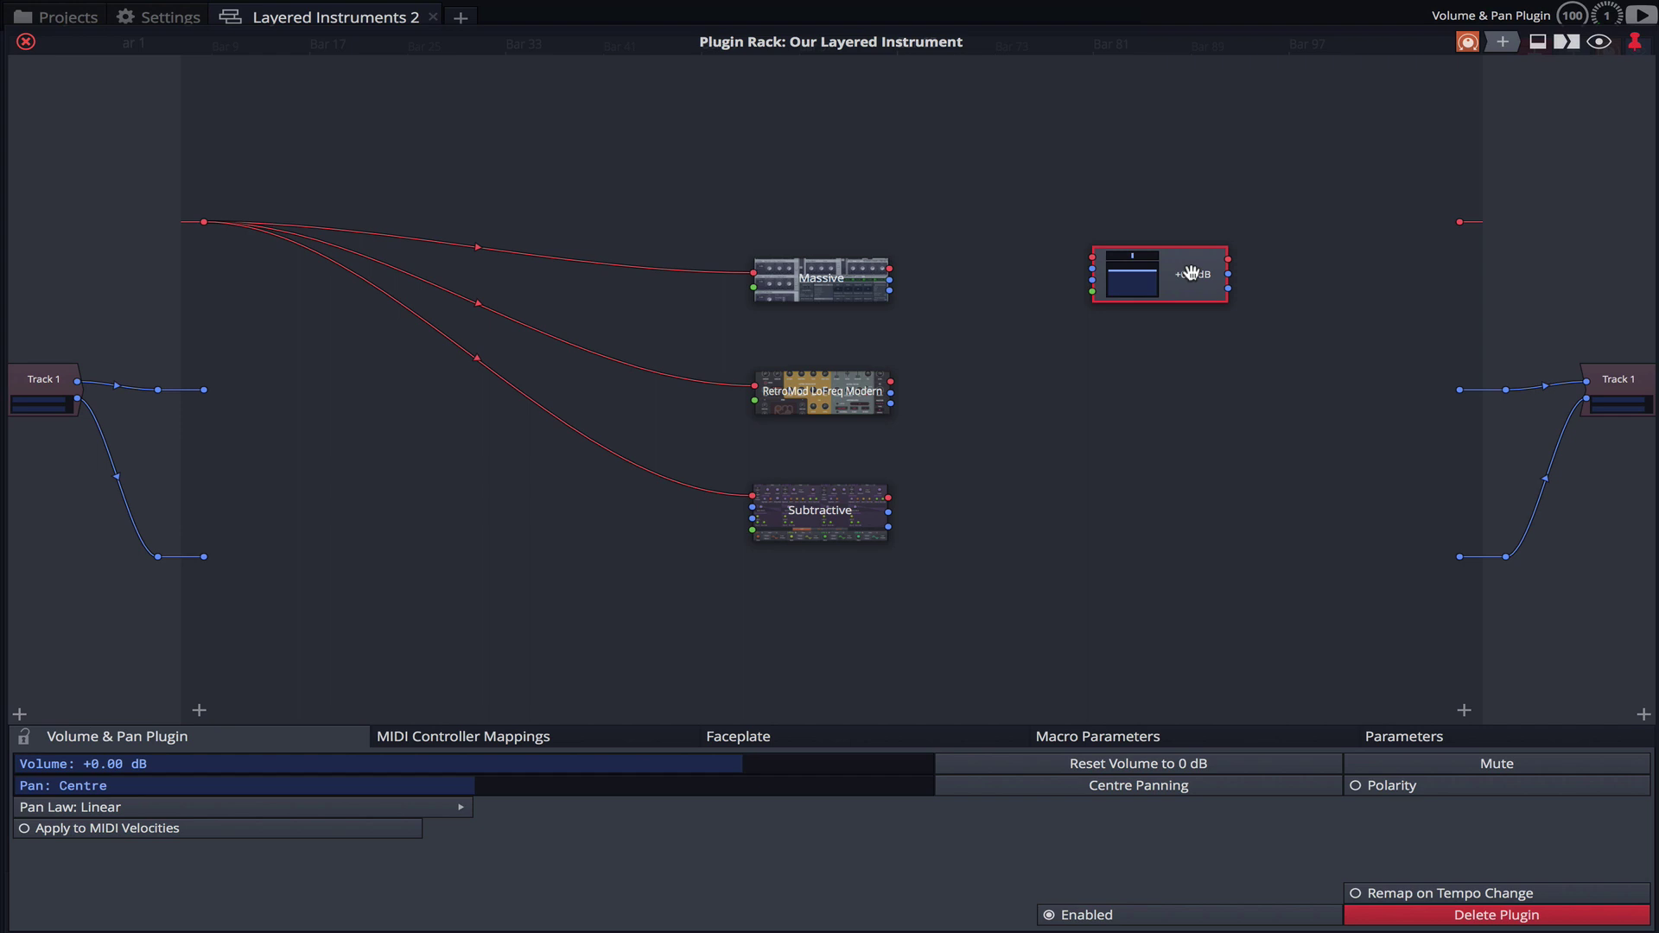
key(super+c)
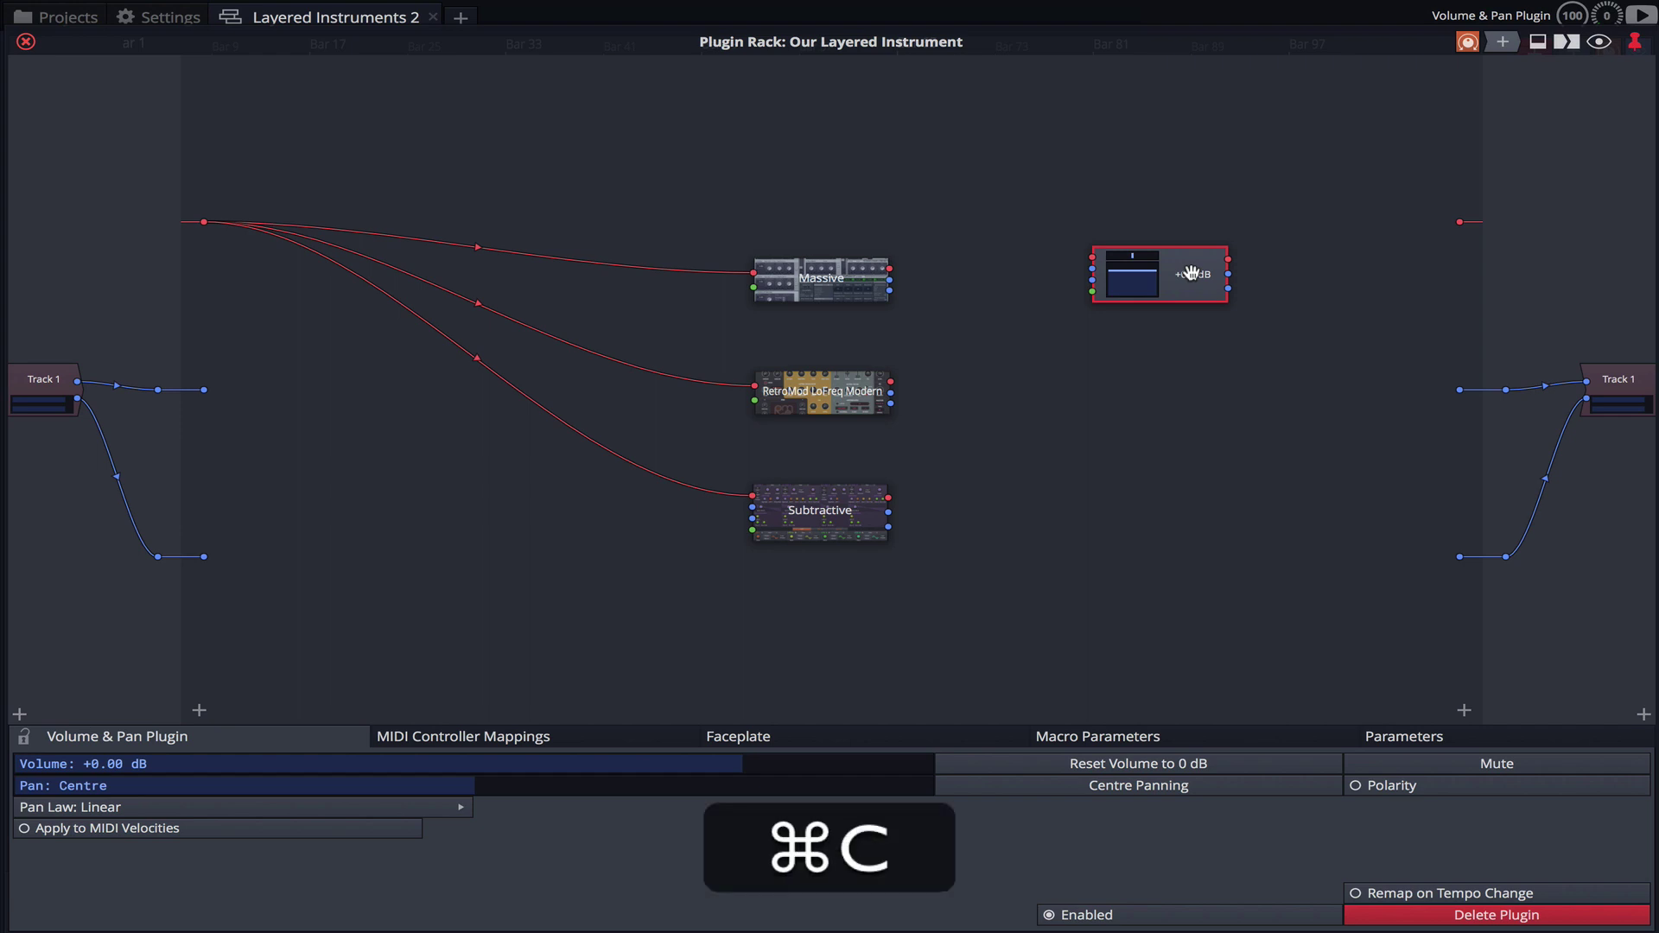
click(1159, 506)
key(super+v)
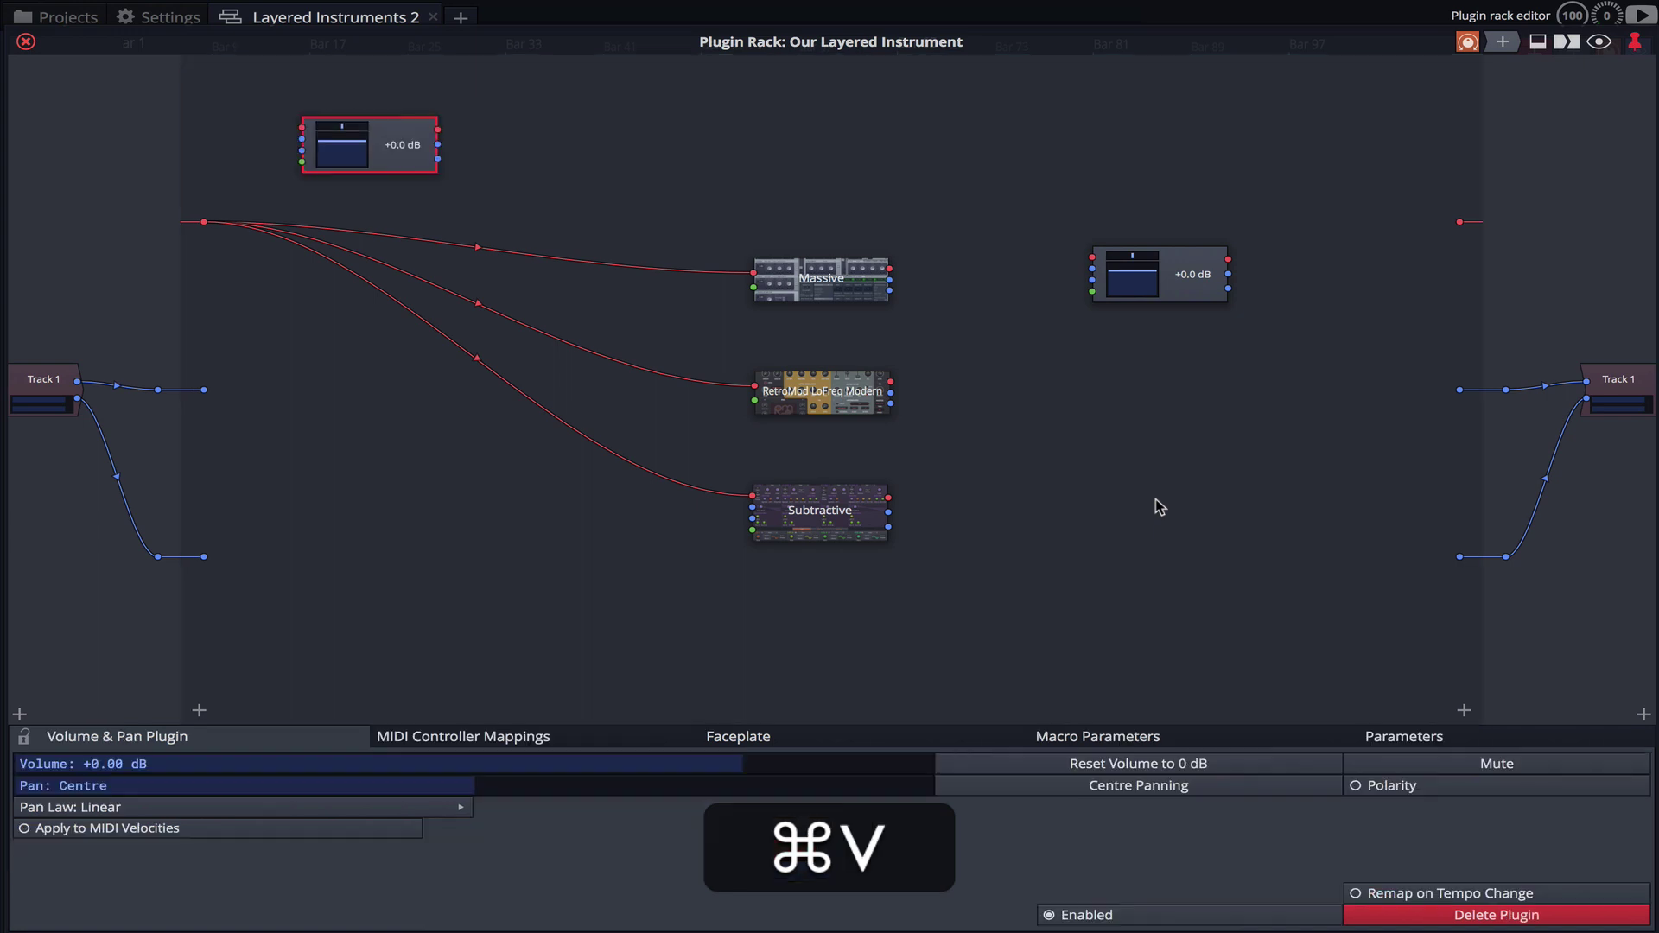
key(super+v)
drag(517, 204, 1191, 393)
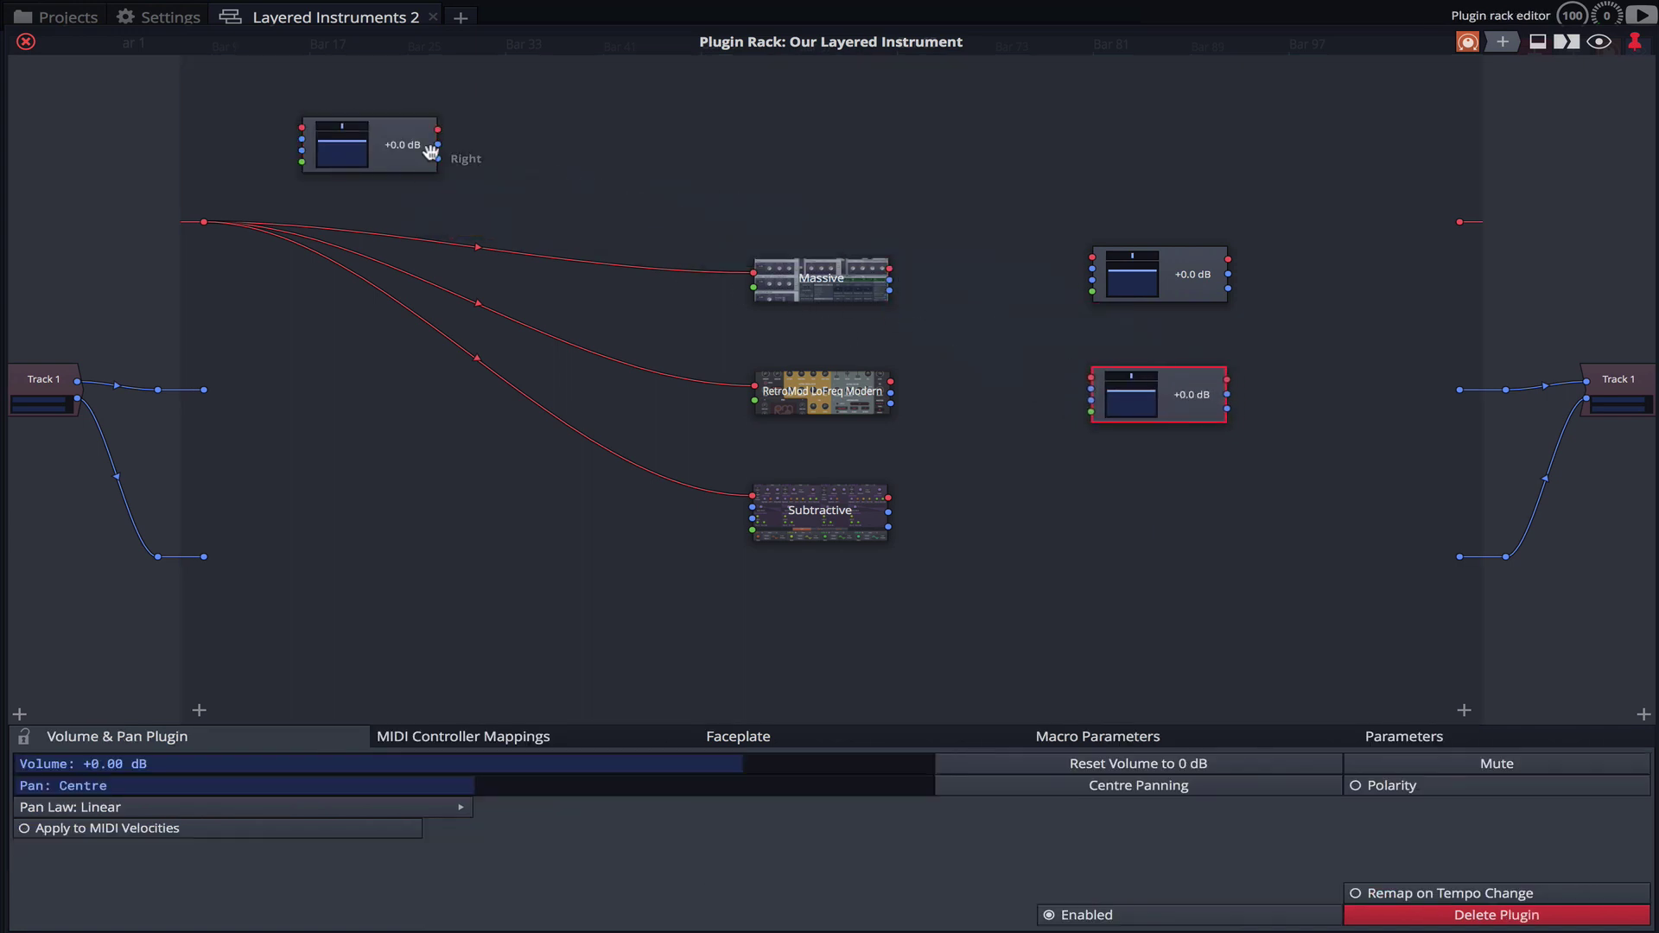
drag(423, 151, 1206, 521)
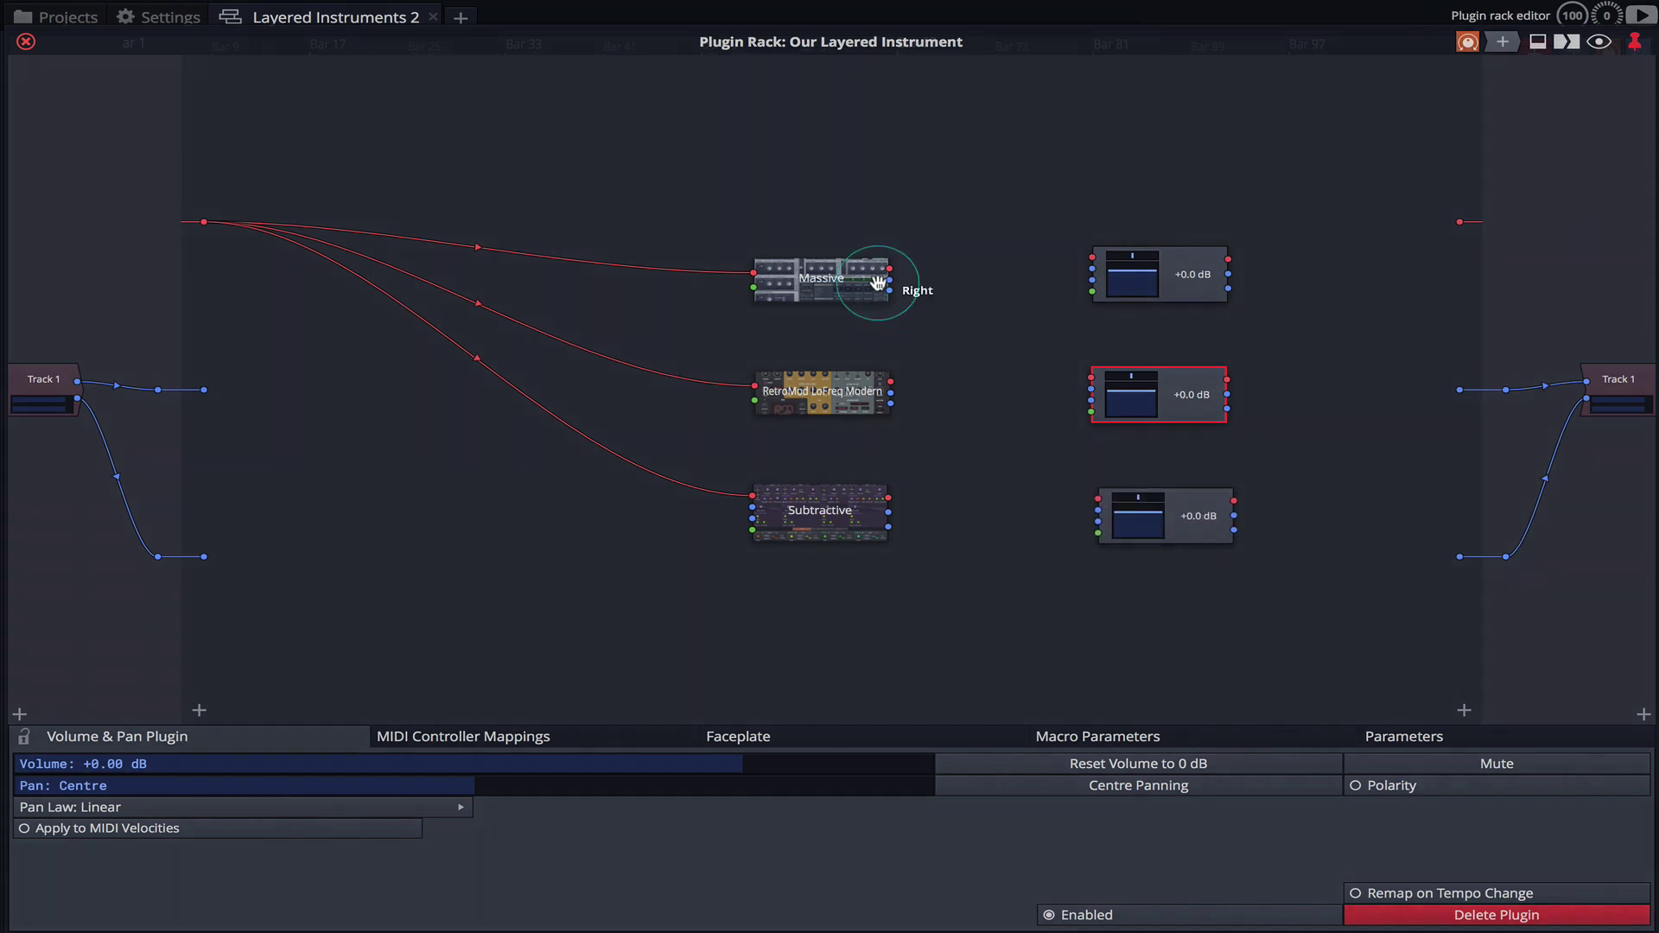
Wire each synth's left and right outputs into its own Volume and Pan plugin.
drag(890, 281, 1092, 274)
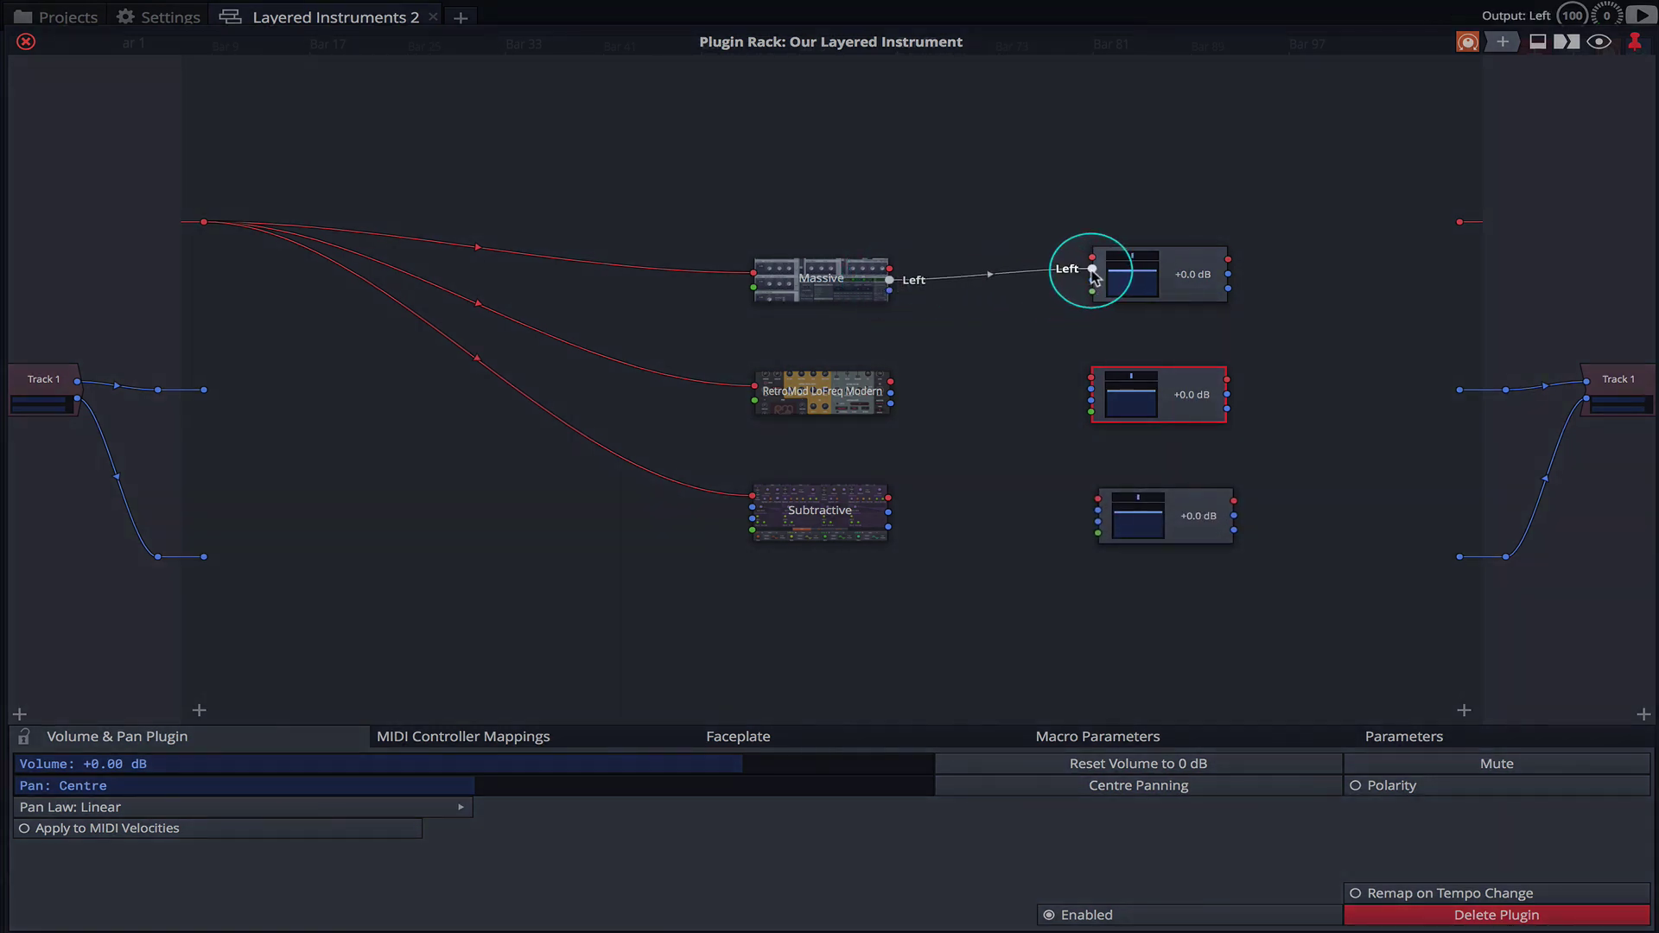
drag(890, 292, 1092, 280)
drag(891, 393, 1093, 390)
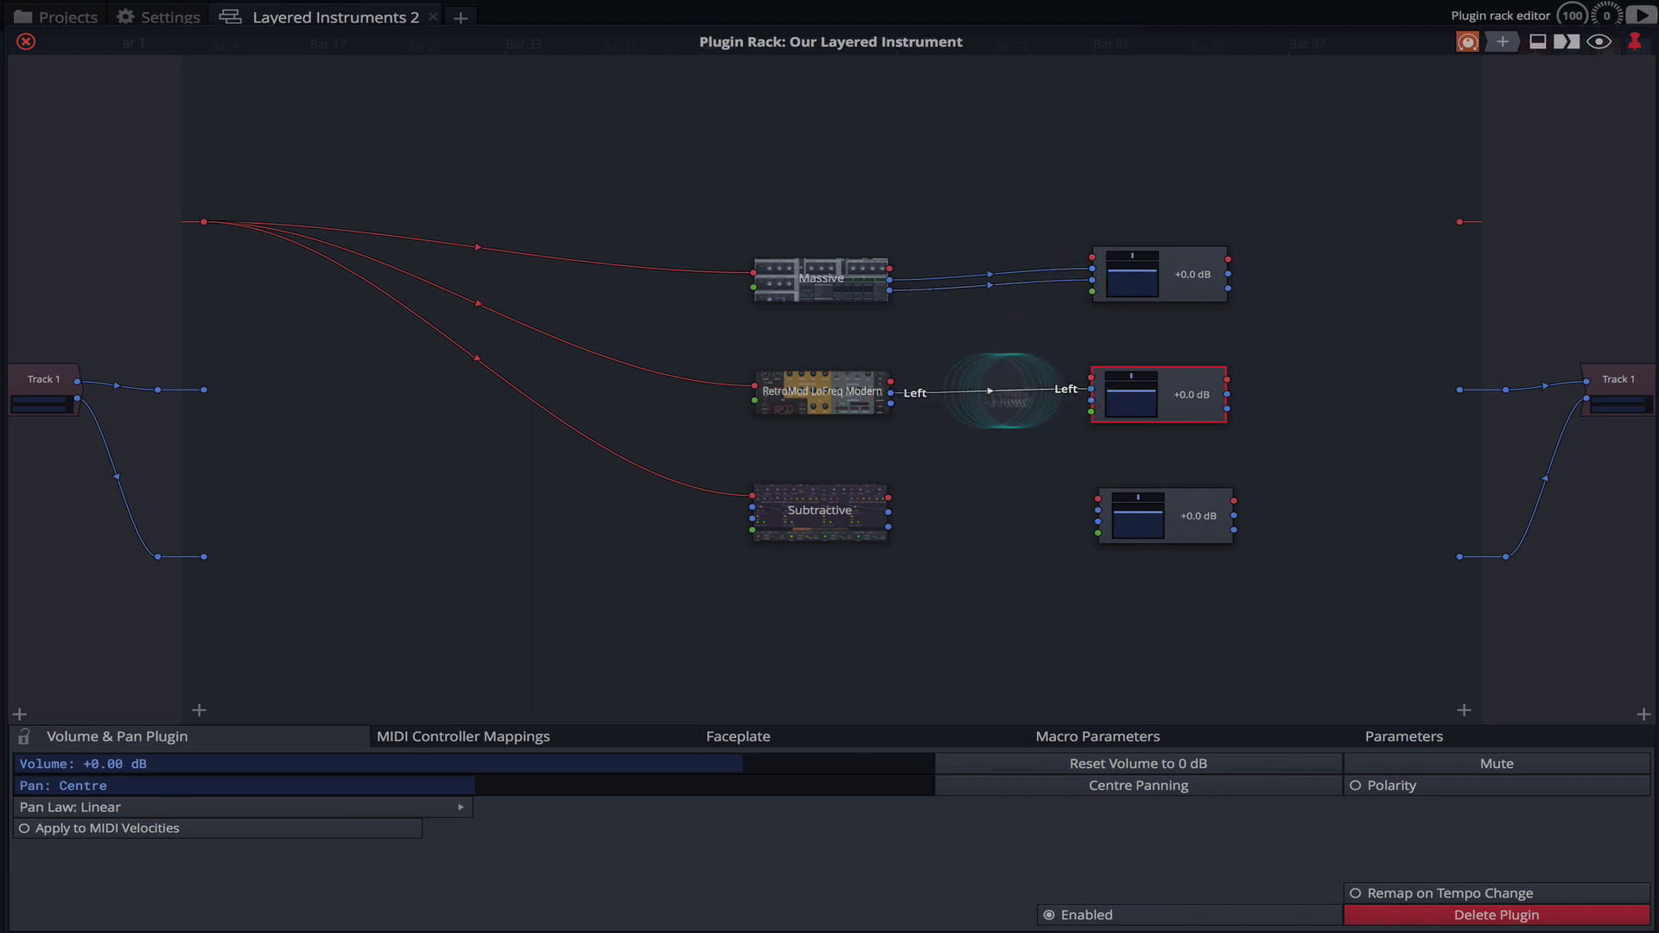
drag(891, 404, 1092, 402)
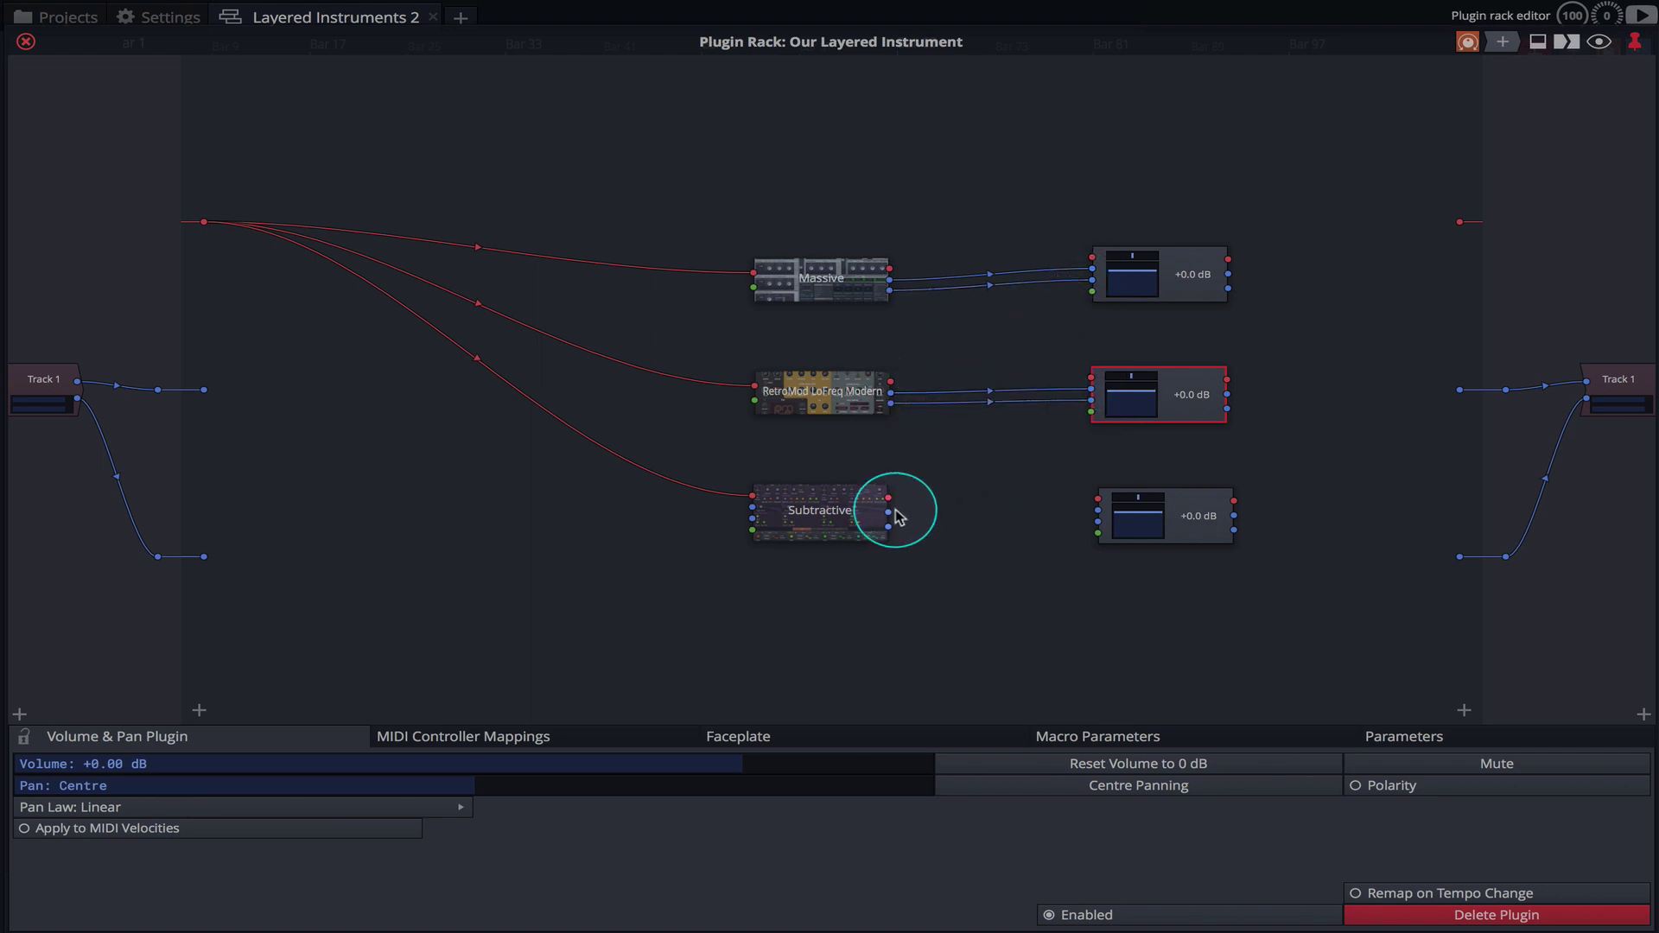
drag(888, 512, 1098, 523)
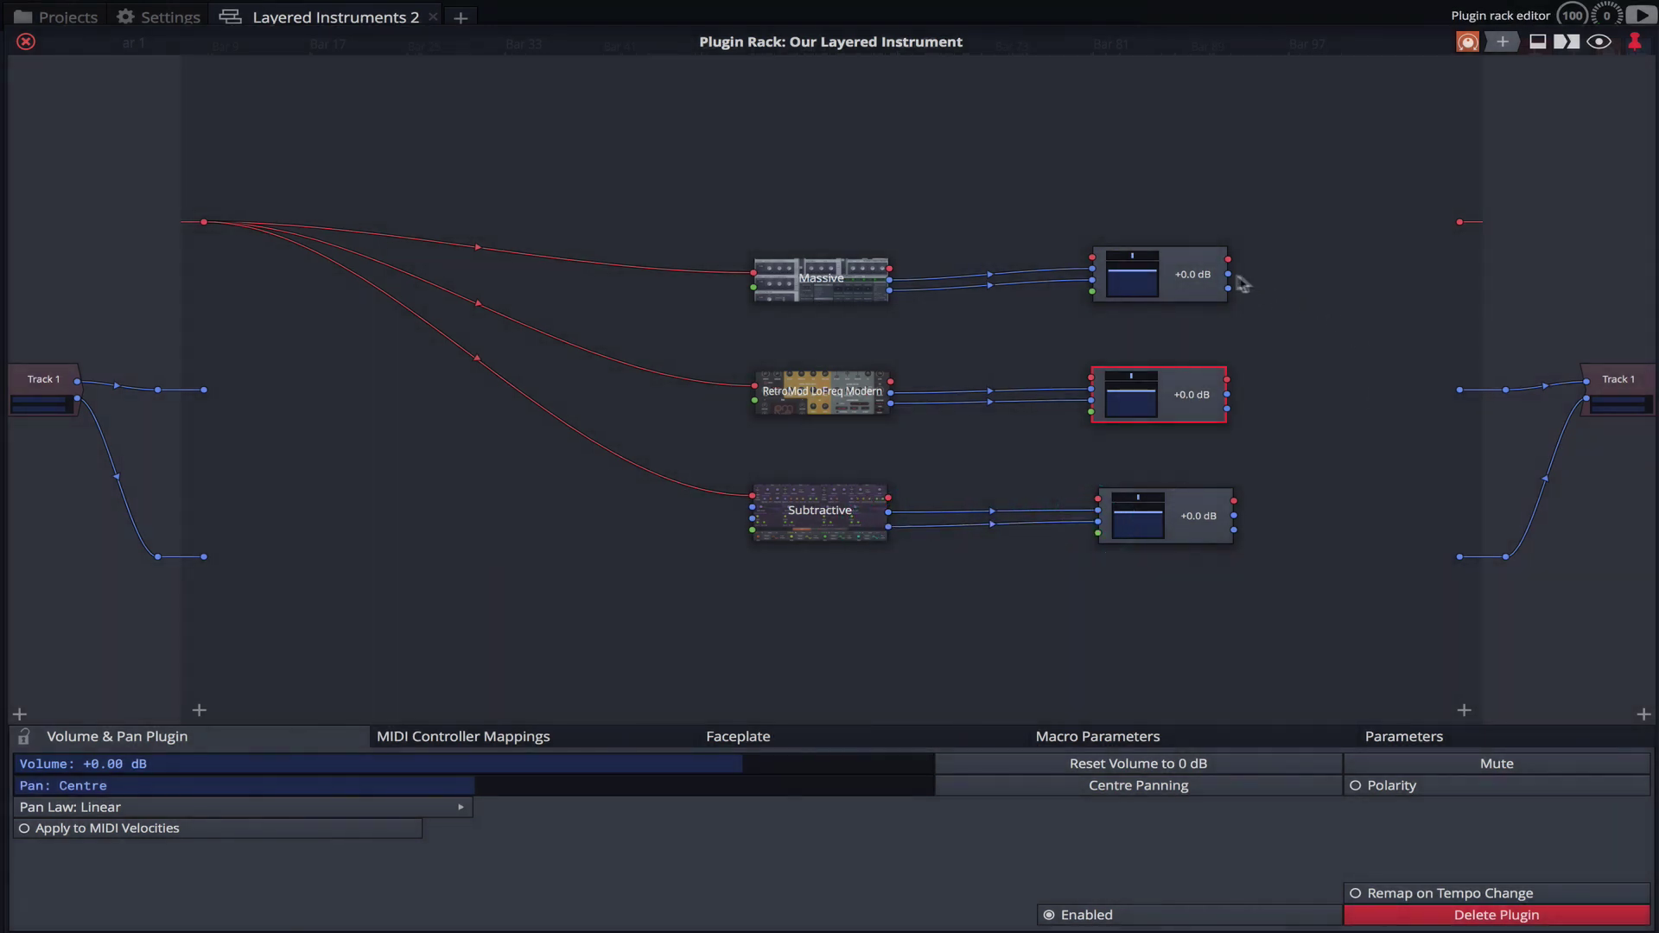
Connect each Volume and Pan plugin's outputs to the rack's Track 1 stereo outputs.
drag(1228, 274, 1459, 390)
drag(1228, 289, 1460, 557)
drag(1228, 395, 1460, 556)
drag(1234, 515, 1460, 390)
drag(1235, 530, 1462, 558)
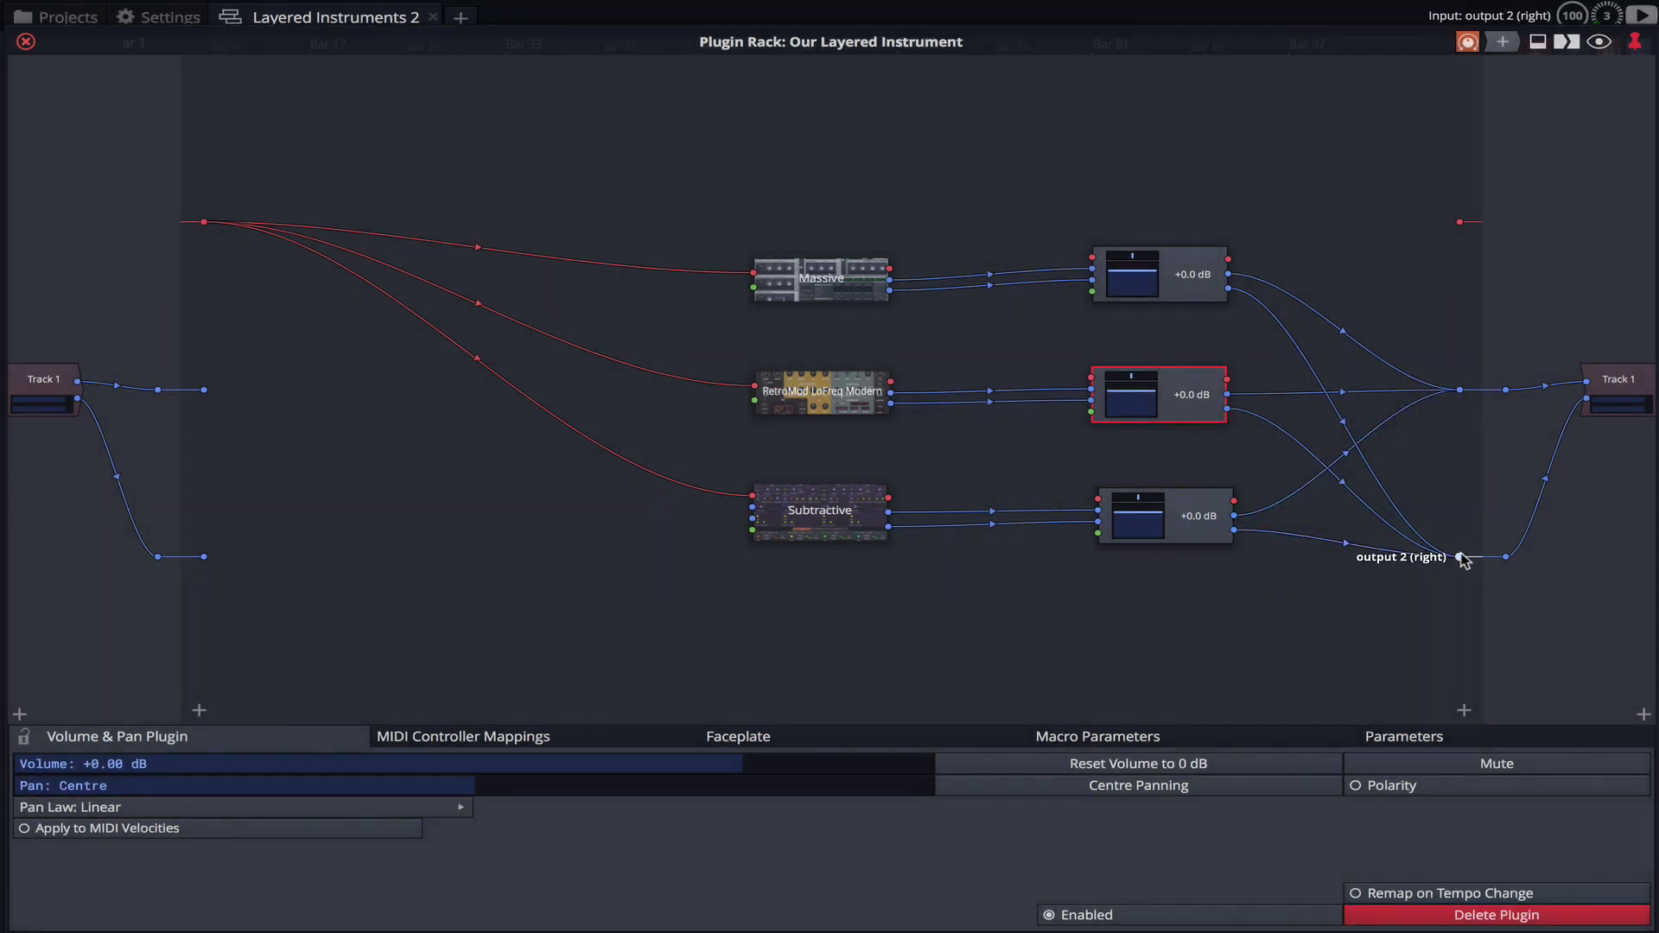
Set Massive's volume stage to -3.4 dB panned left and Subtractive's to +1.4 dB hard right.
click(1236, 204)
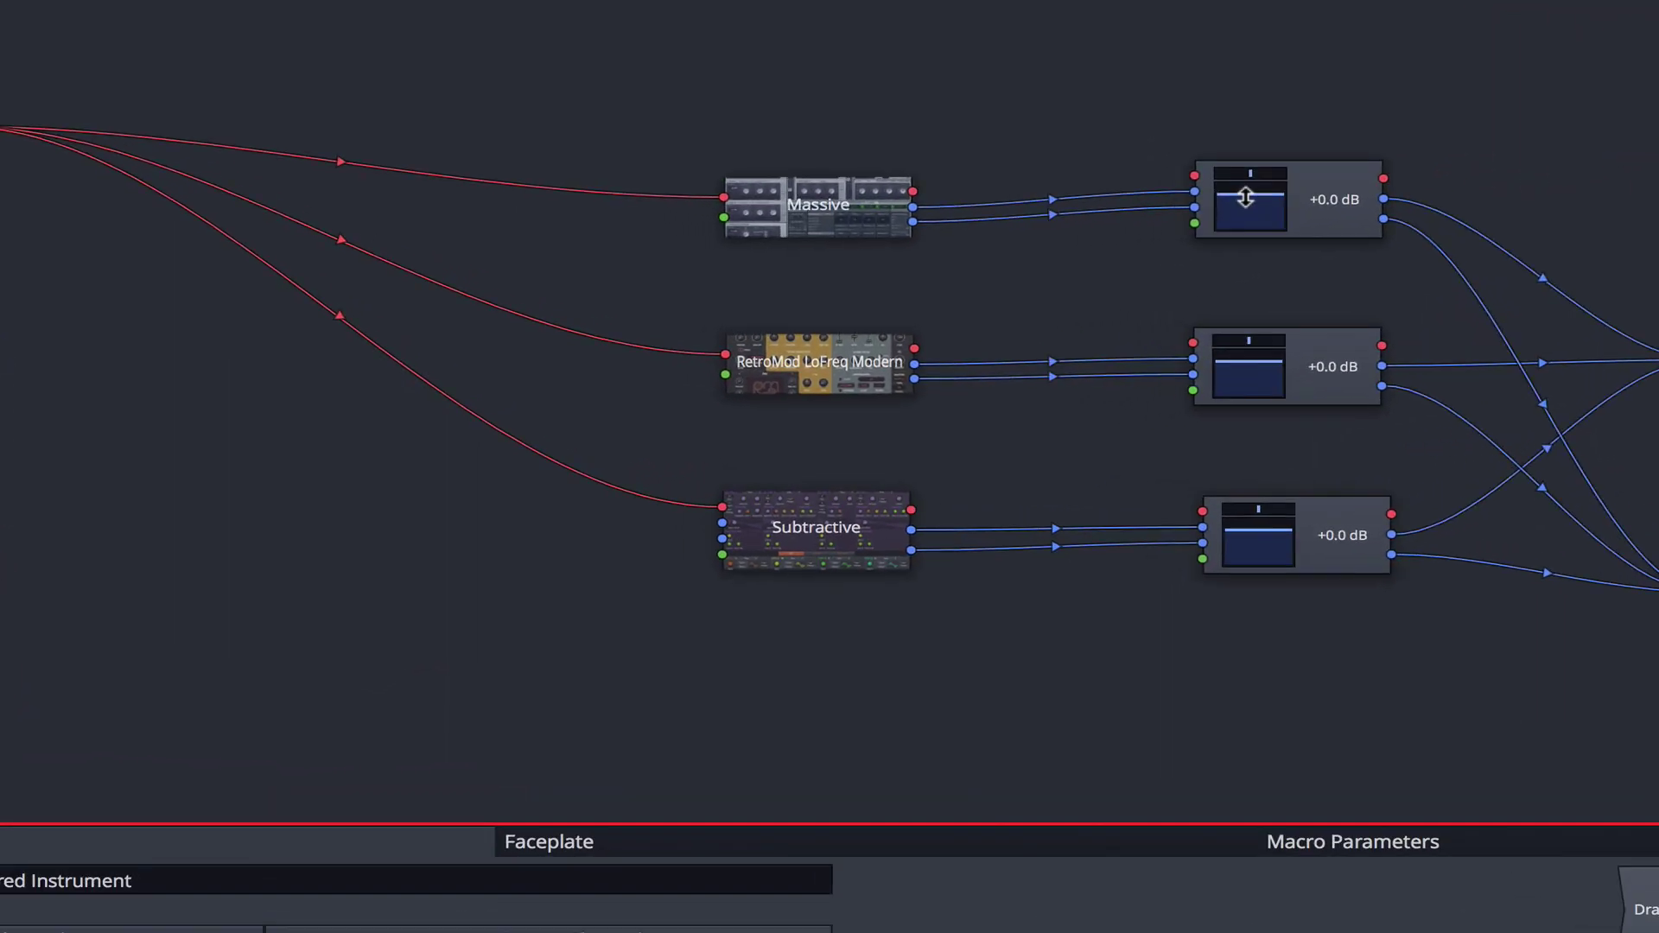
drag(1245, 198, 956, 193)
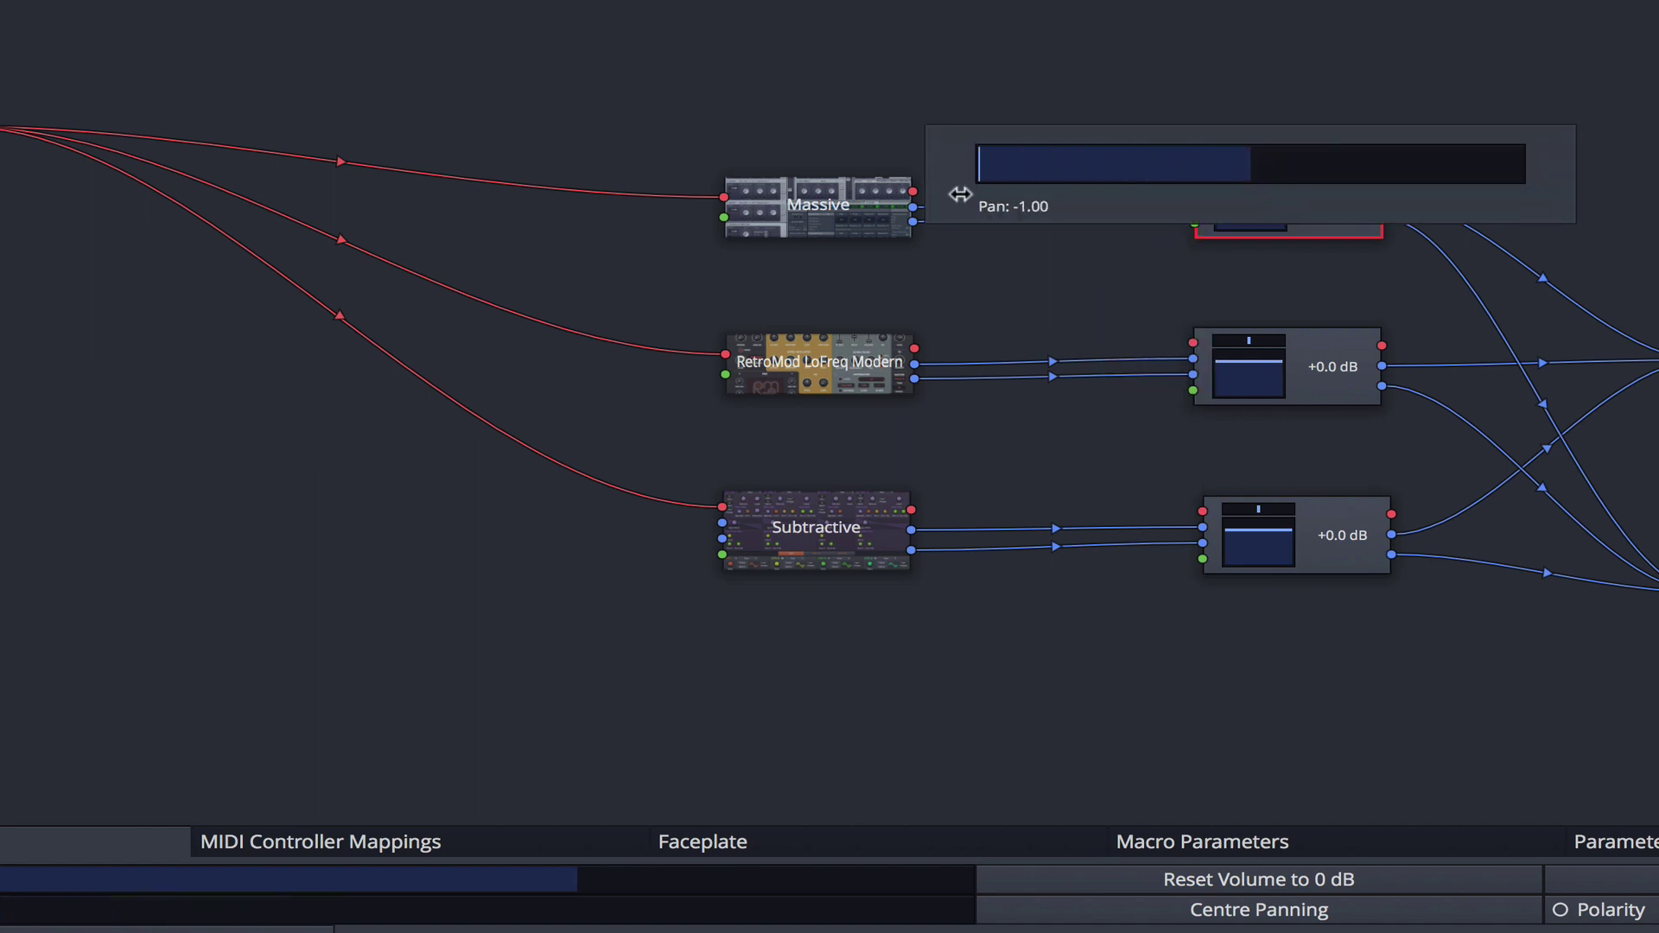
mouse_move(1249, 506)
mouse_down()
mouse_move(1590, 489)
mouse_move(1262, 530)
mouse_move(1262, 497)
mouse_up()
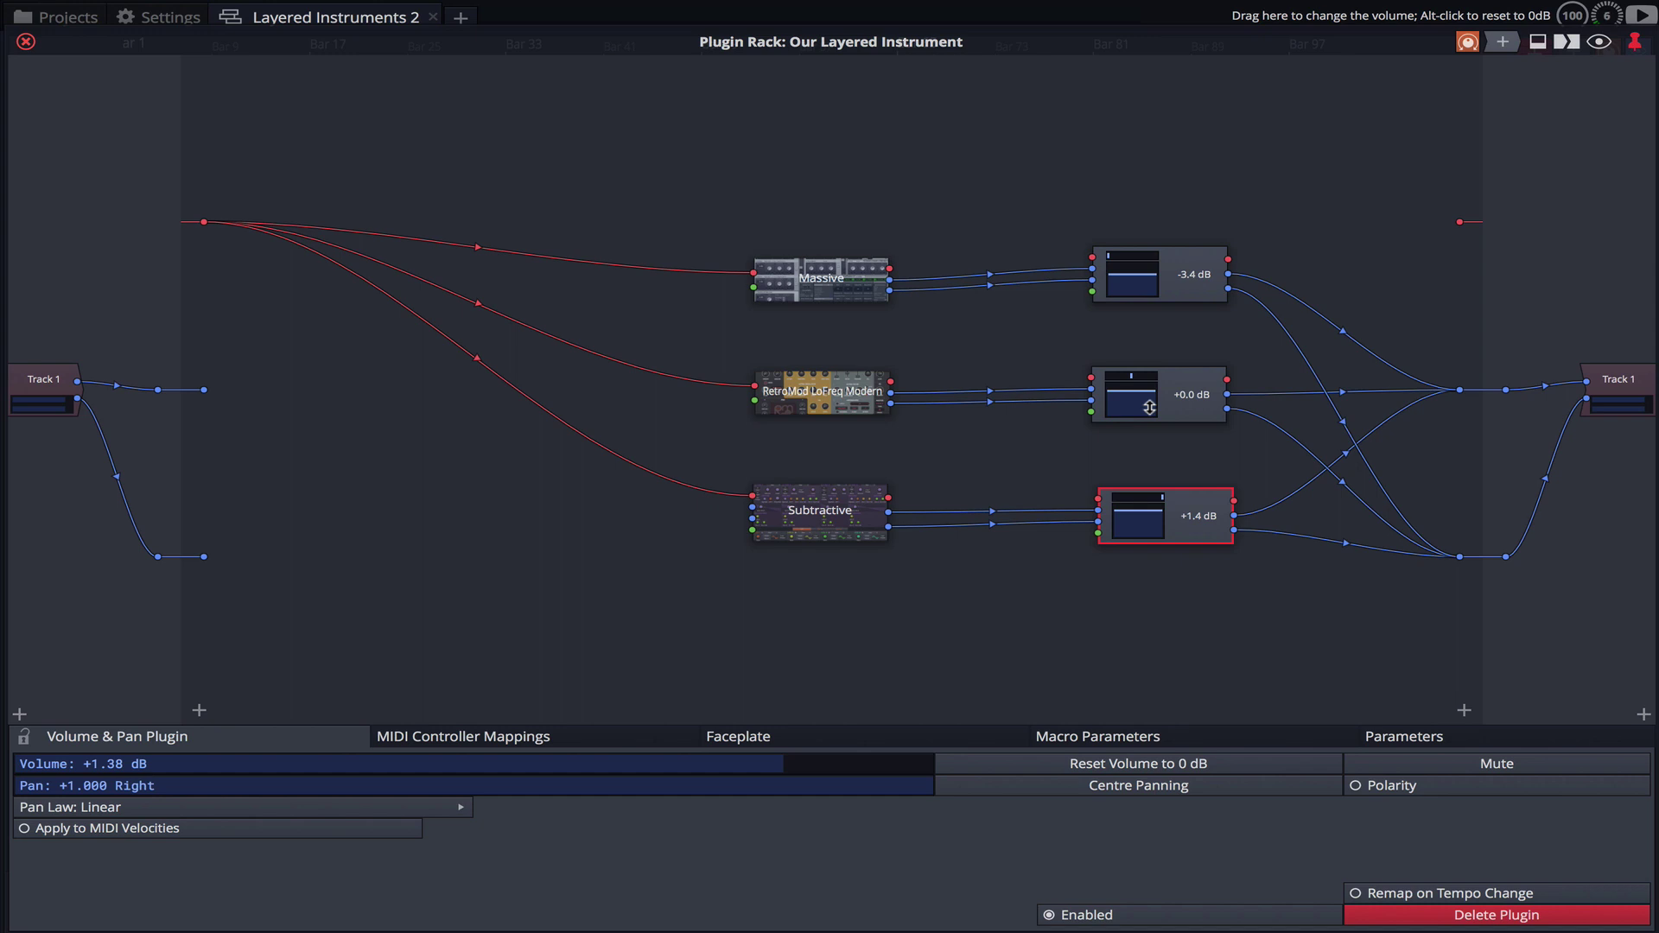
Delete the three MIDI wires from the rack input to Massive, RetroMod and Subtractive.
click(481, 248)
key(Delete)
click(481, 298)
key(Delete)
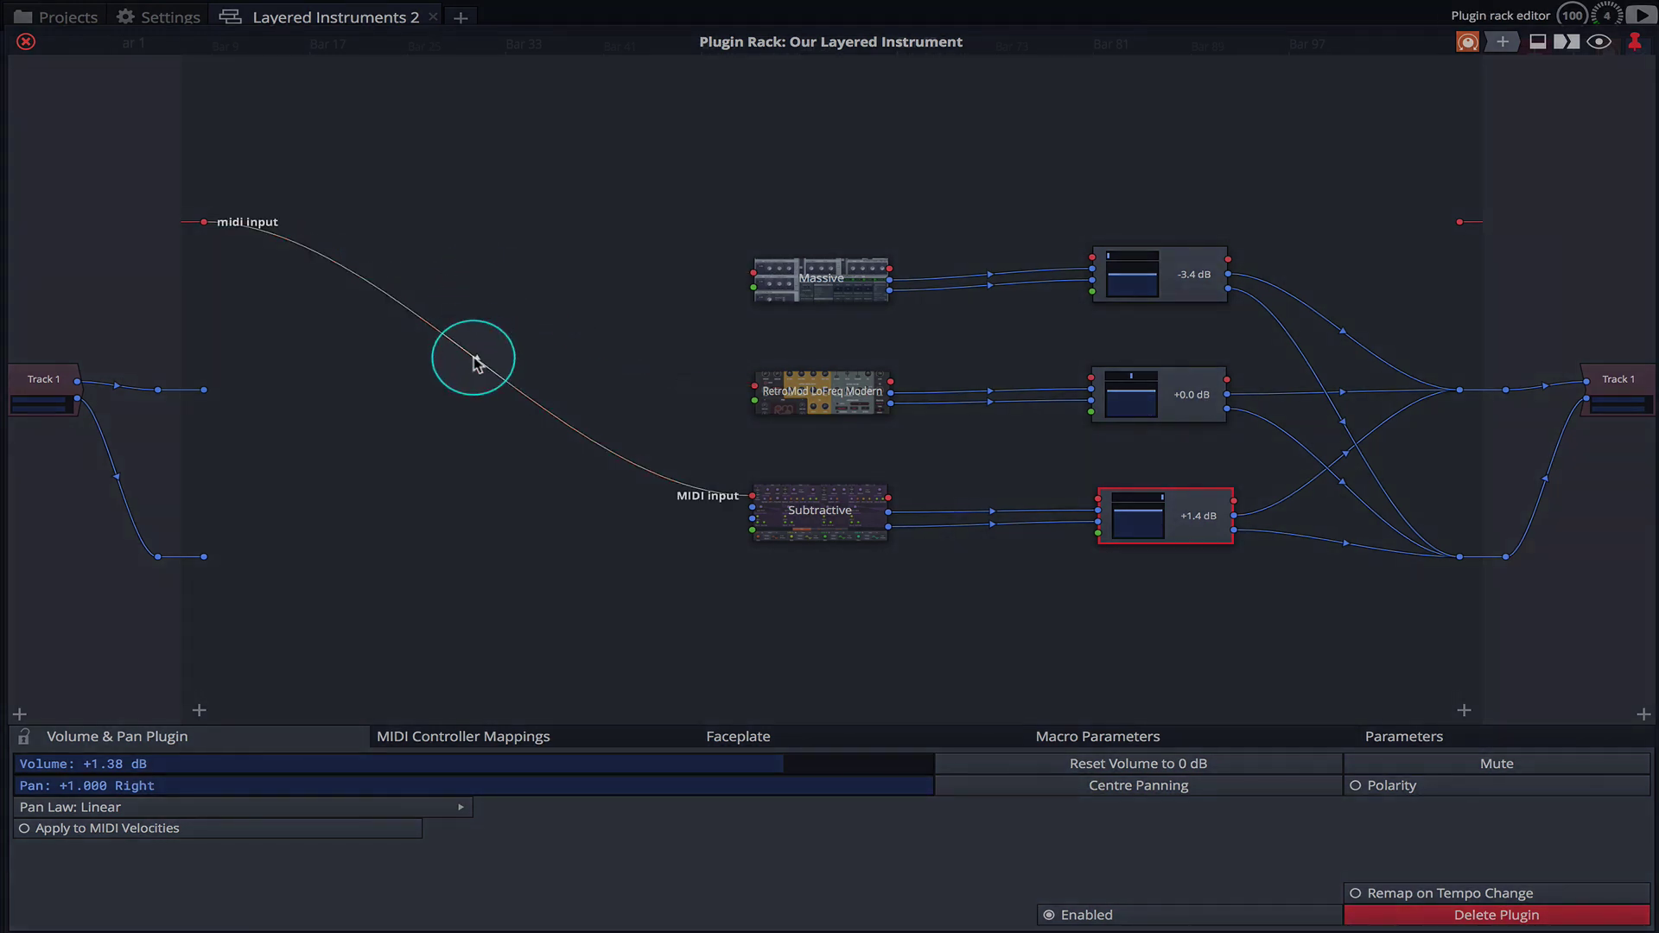
click(475, 361)
key(Delete)
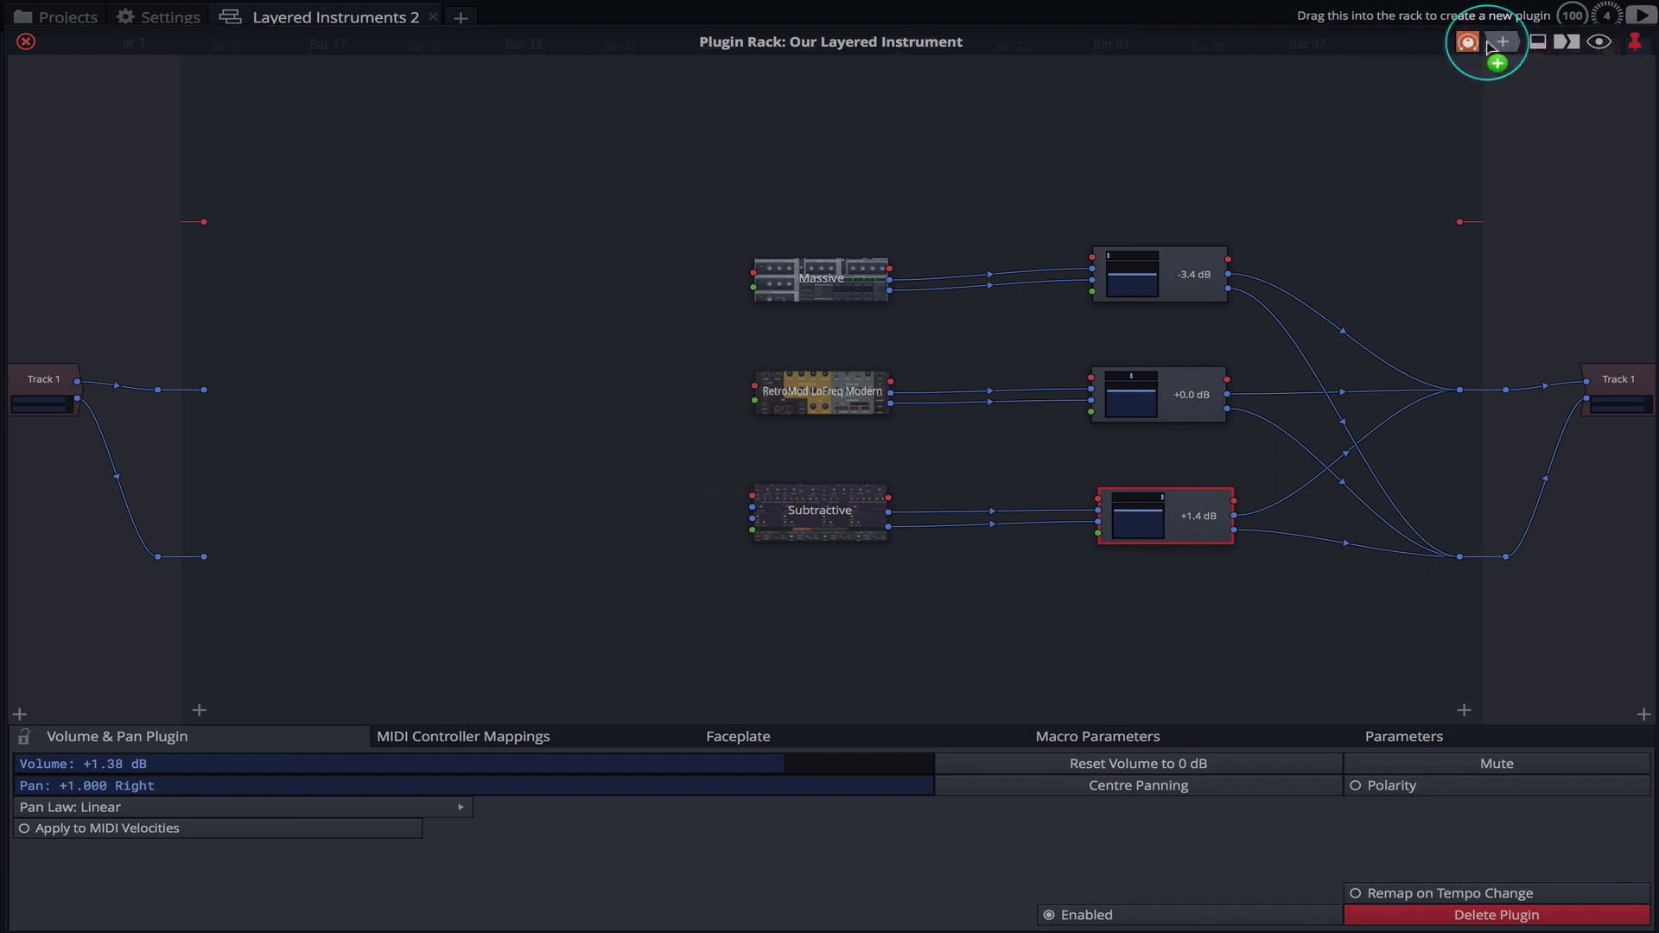
Add an unwired MIDI Modifier plugin from Waveform Plugins into the rack.
drag(1488, 45, 450, 268)
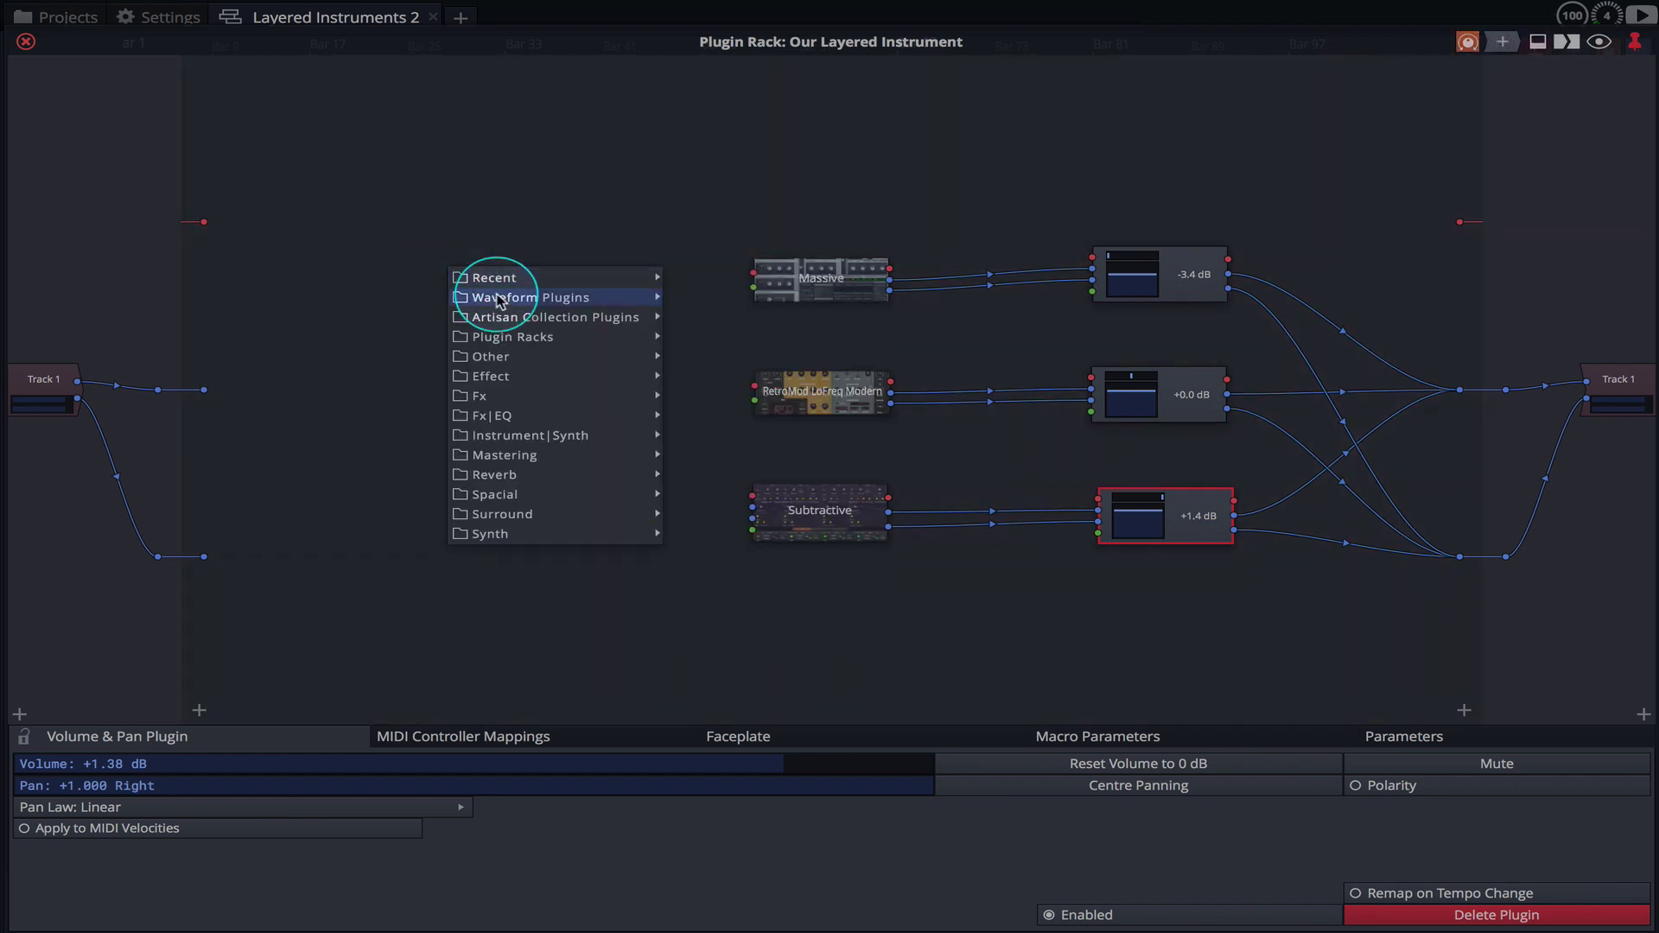
mouse_move(499, 299)
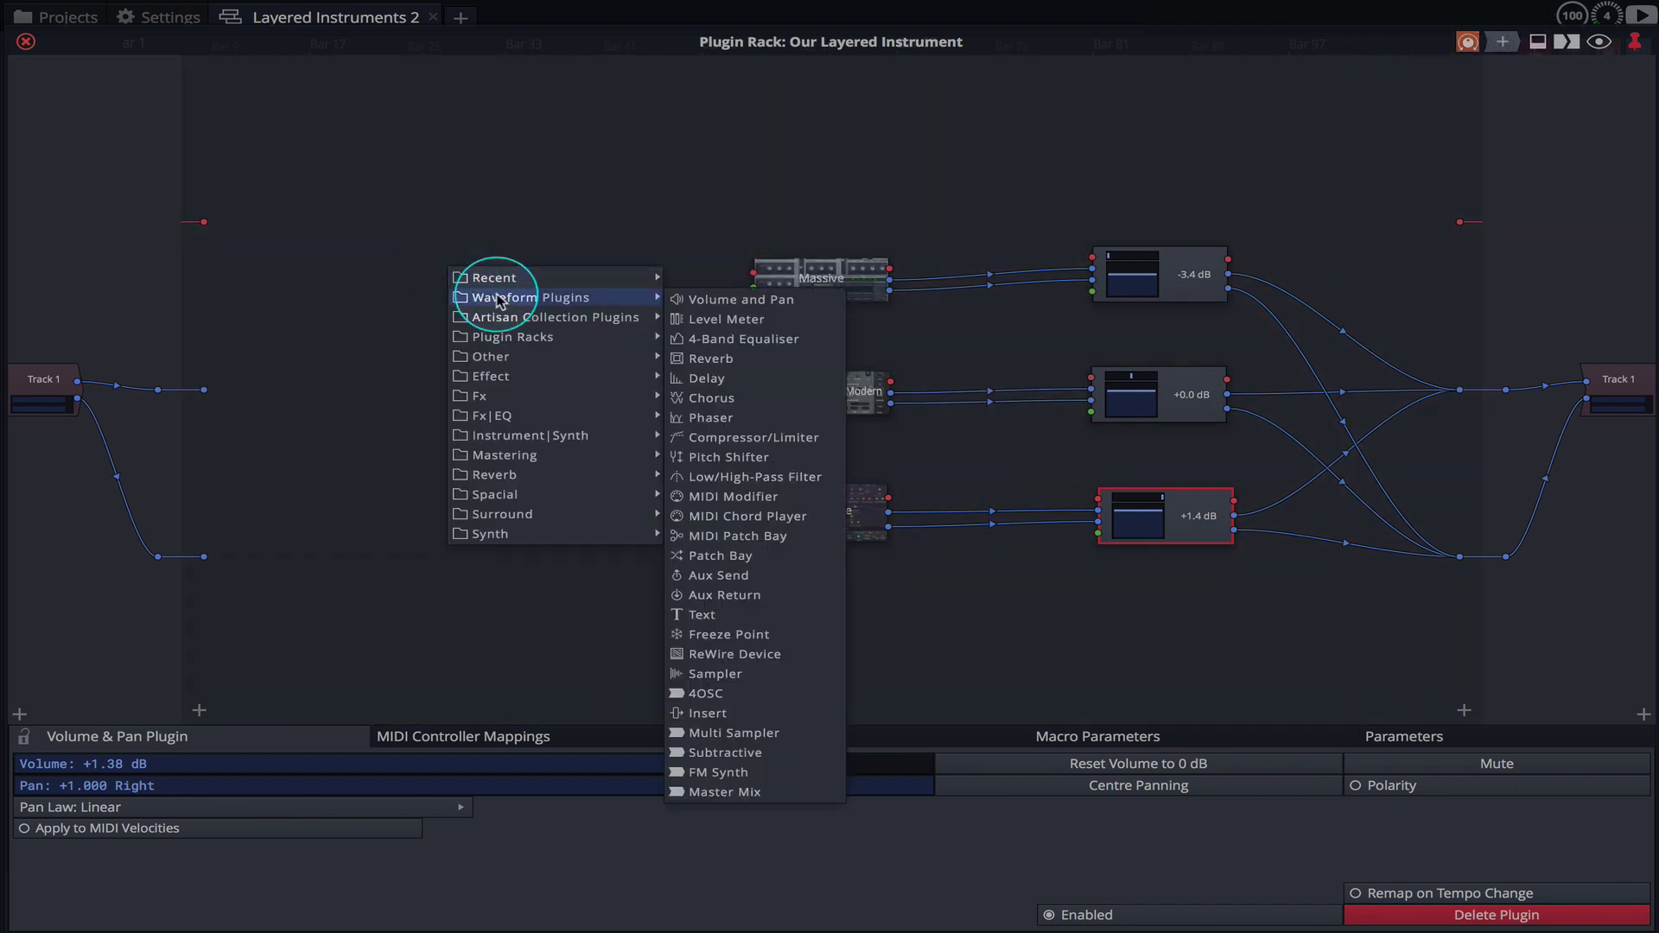
click(726, 498)
drag(512, 269, 527, 273)
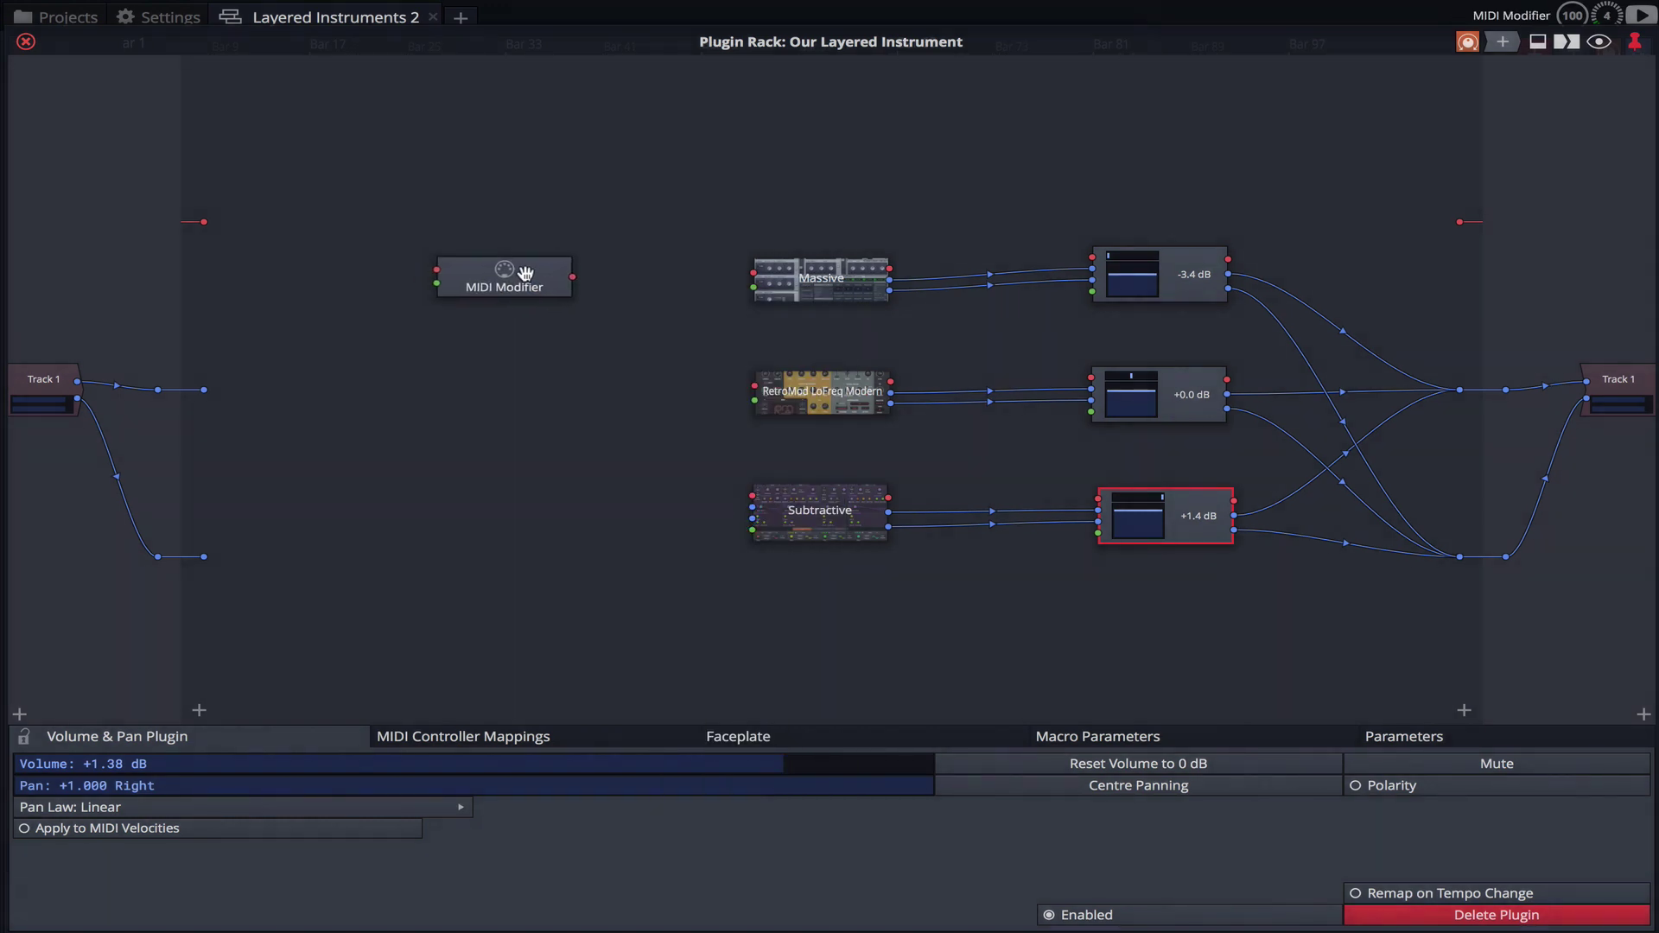
double_click(527, 273)
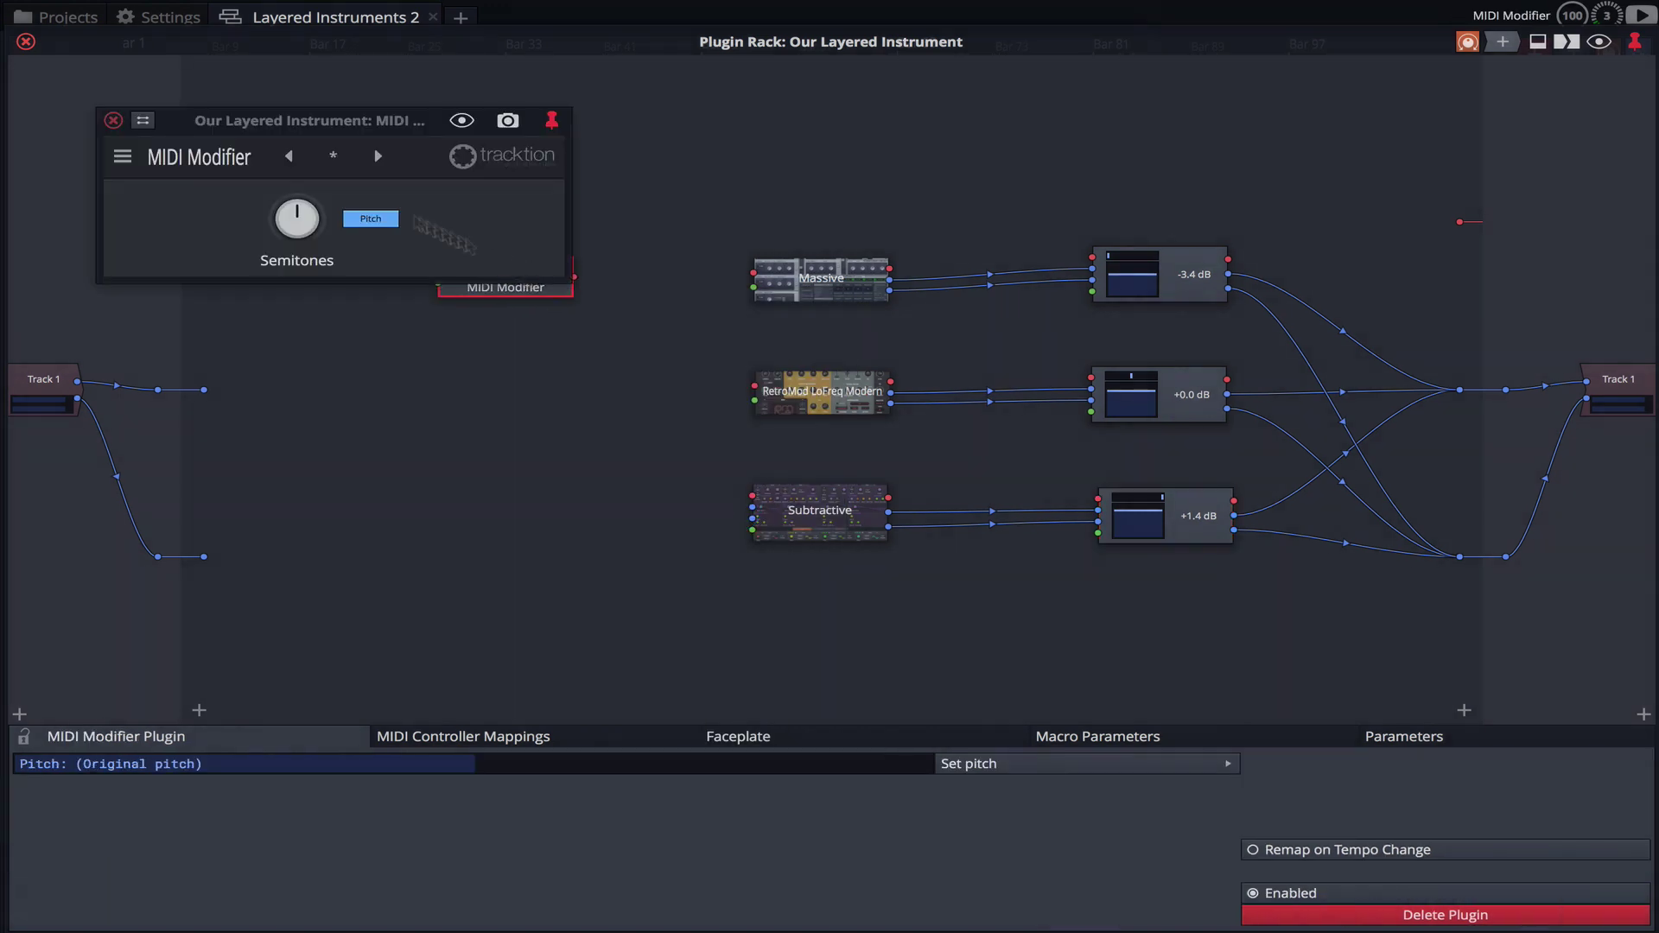
click(113, 120)
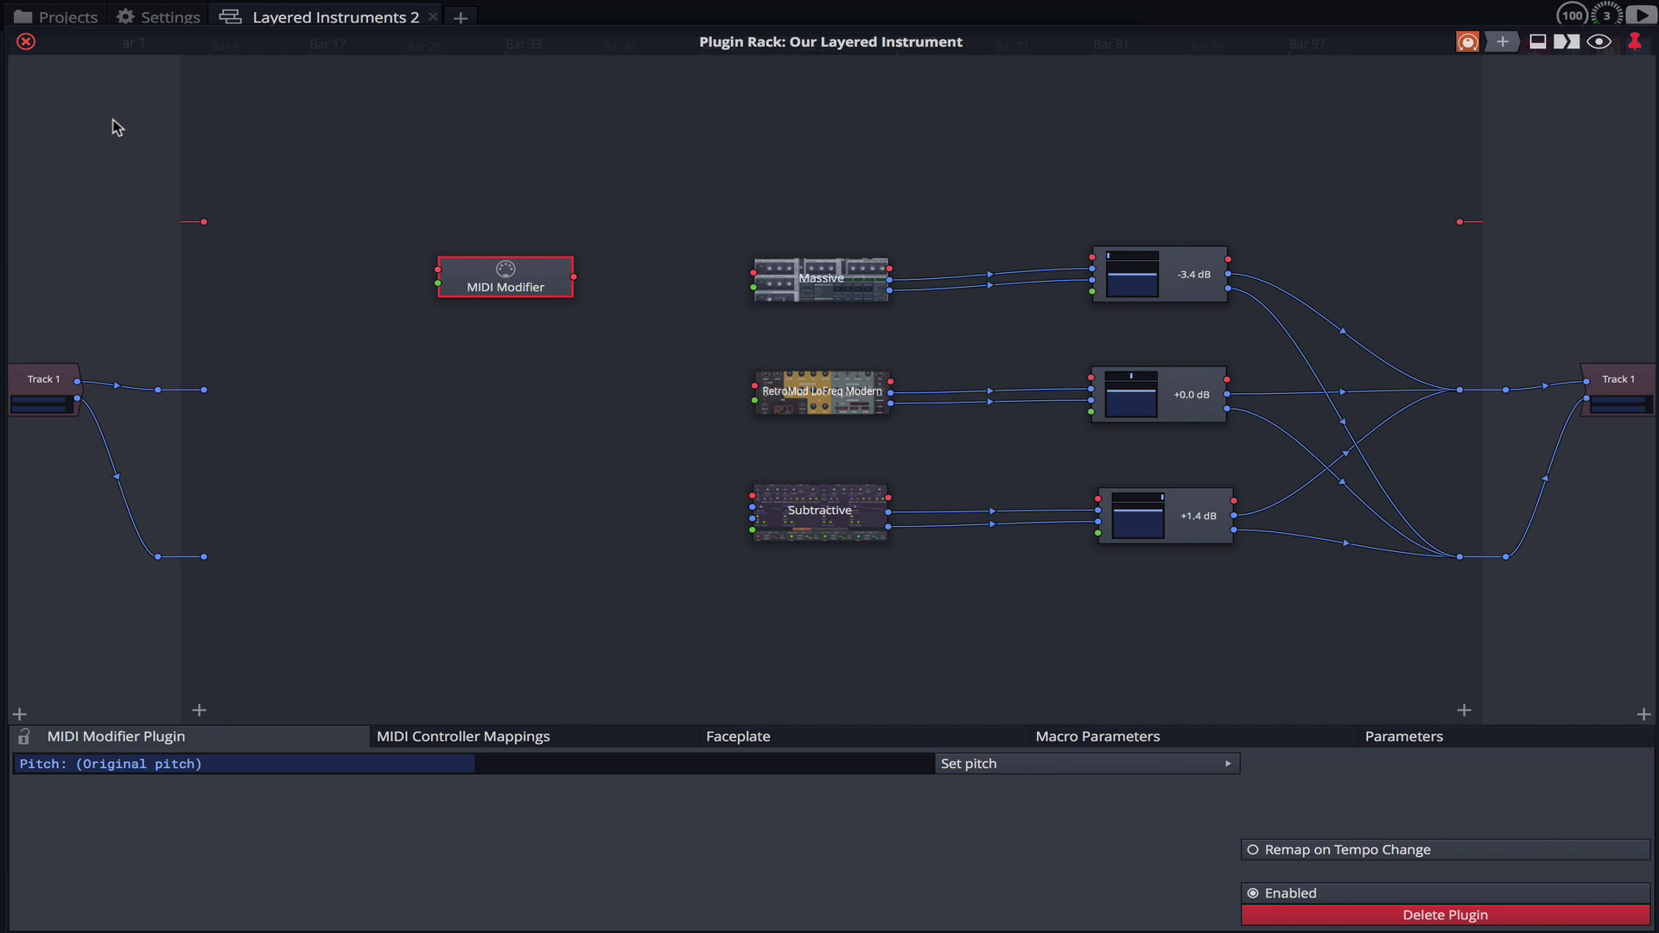
Paste two MIDI Modifier copies beside RetroMod and Subtractive, and feed the MIDI input to the top one.
key(super+c)
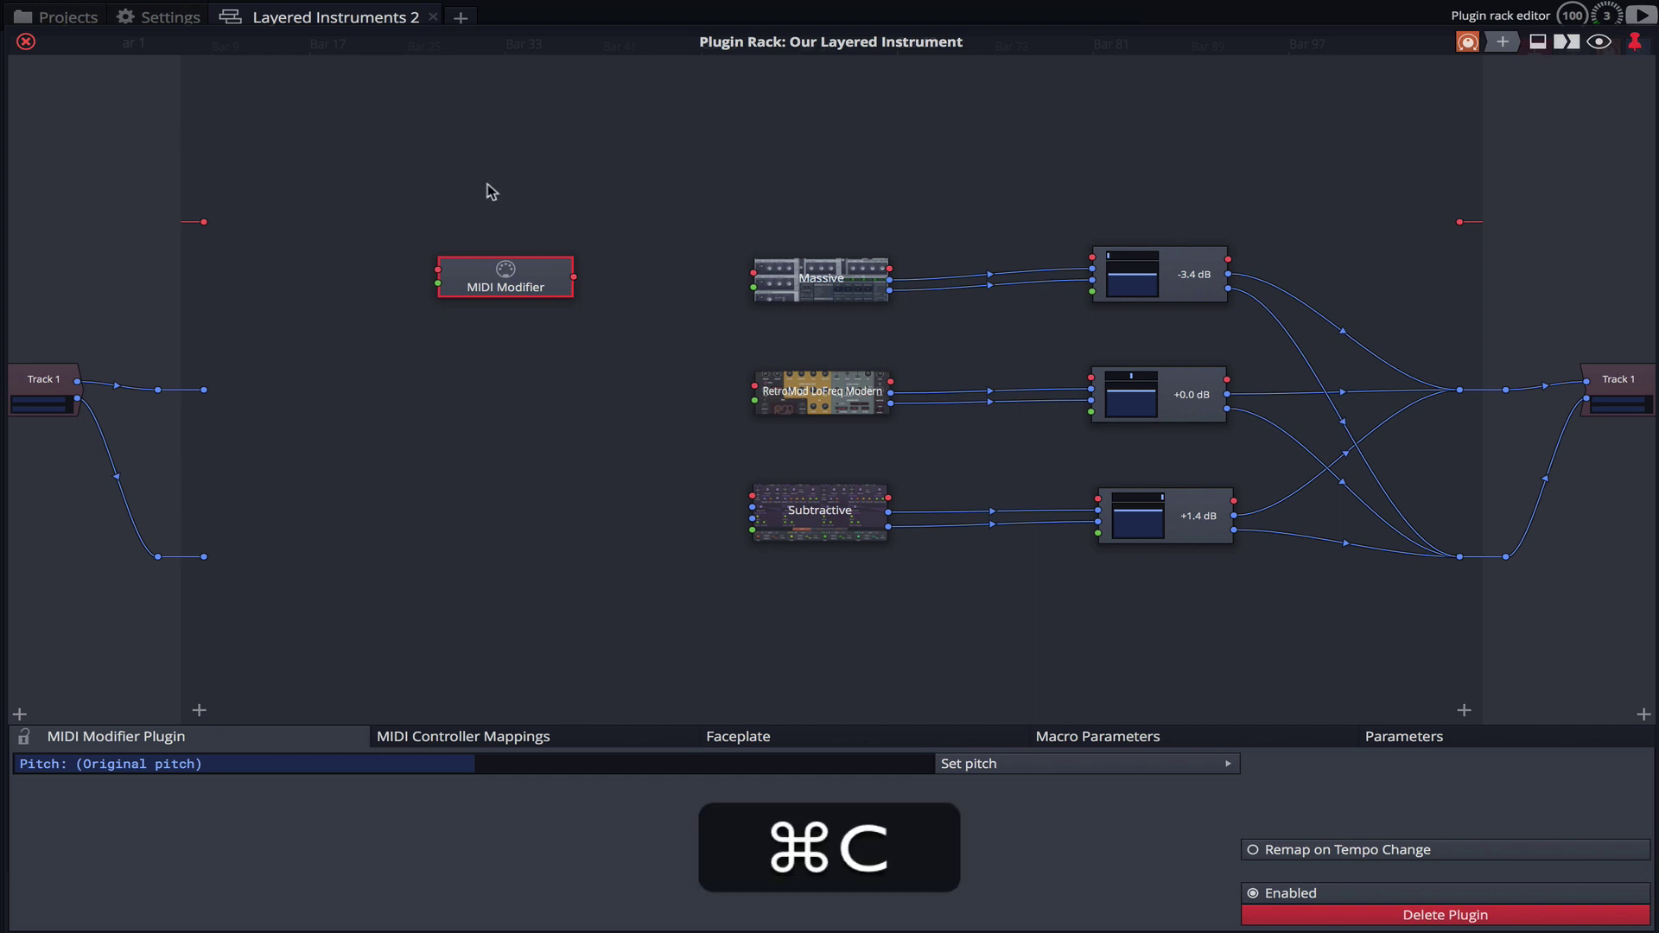
click(510, 403)
key(super+v)
key(super+v)
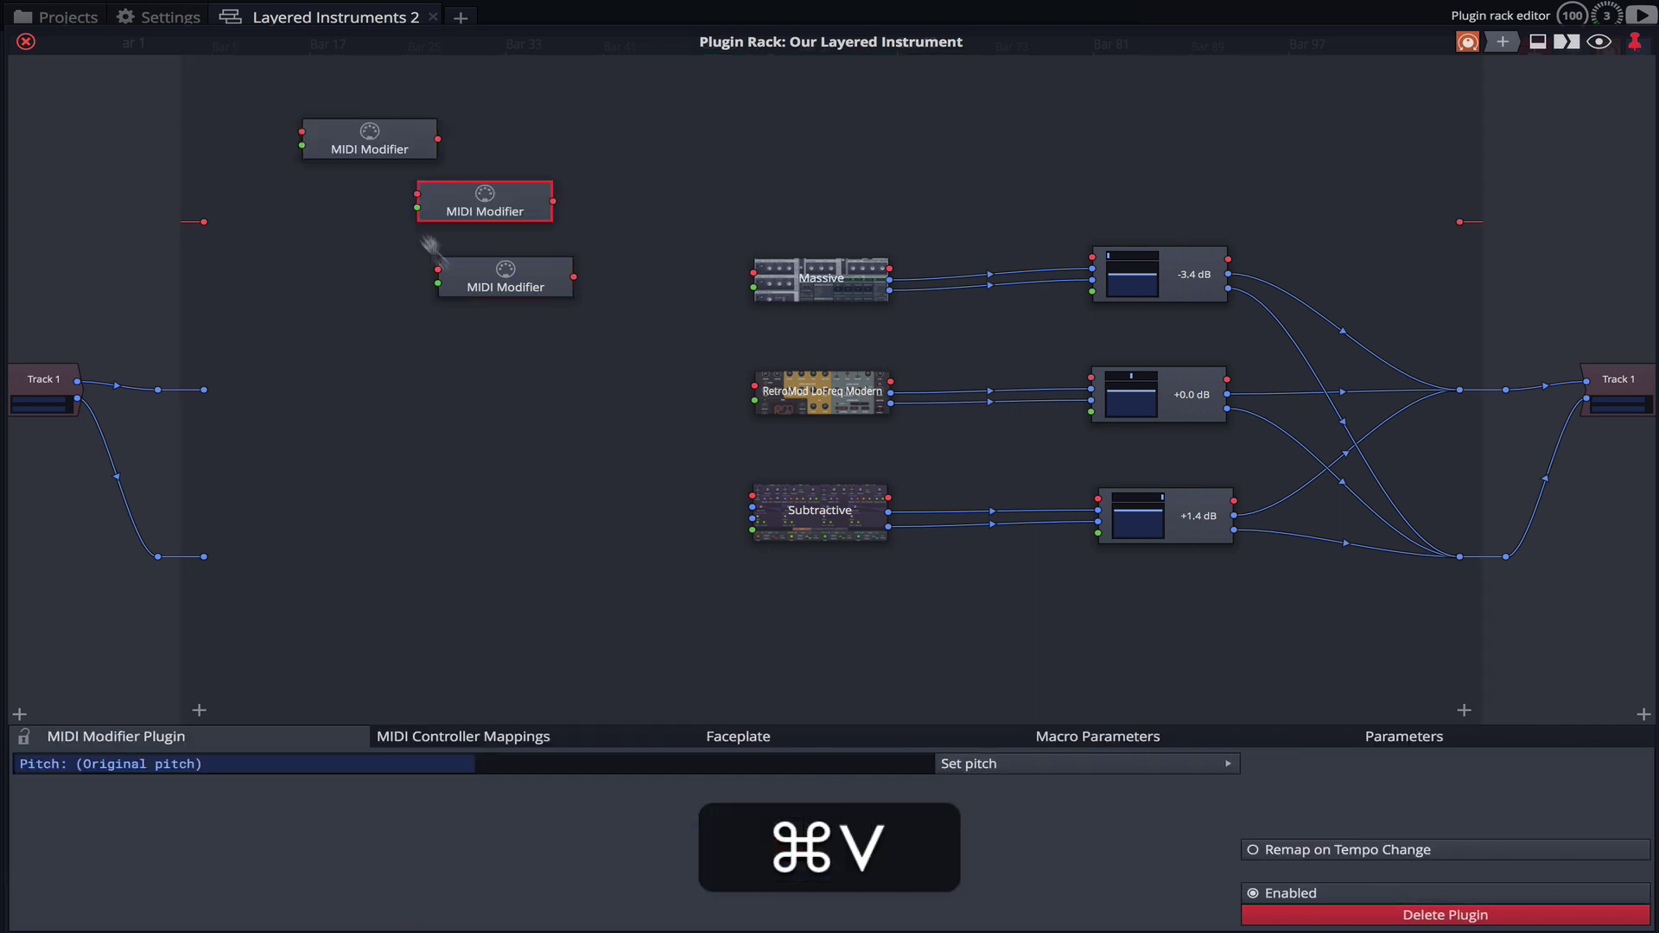
drag(489, 206, 526, 399)
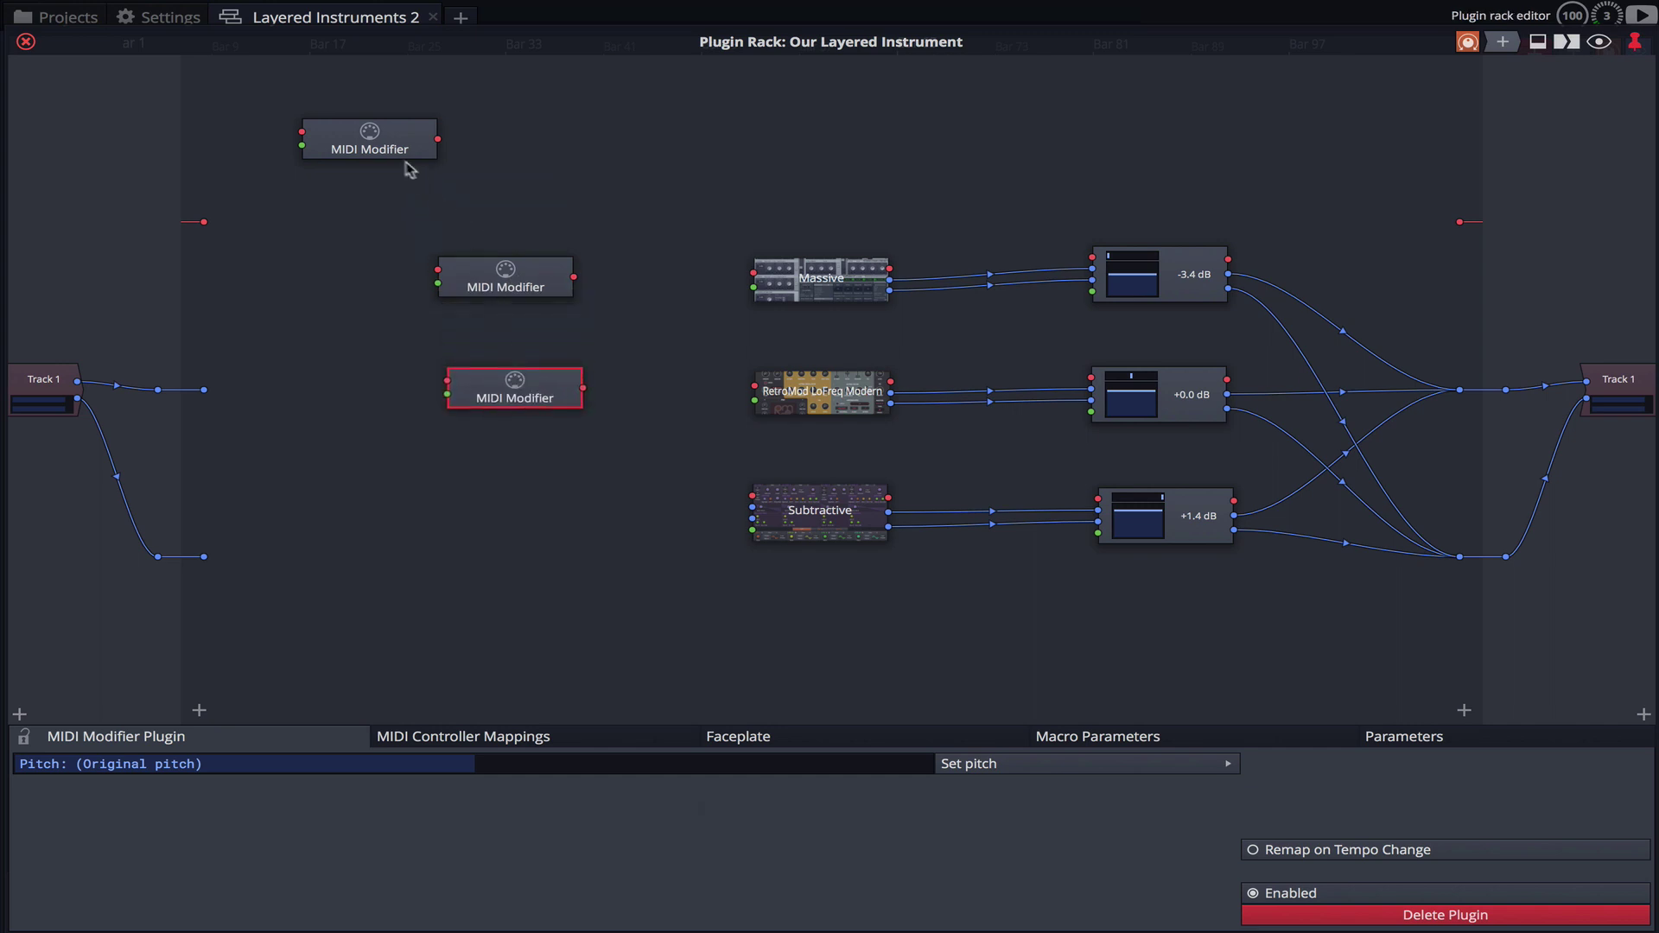
drag(385, 143, 535, 510)
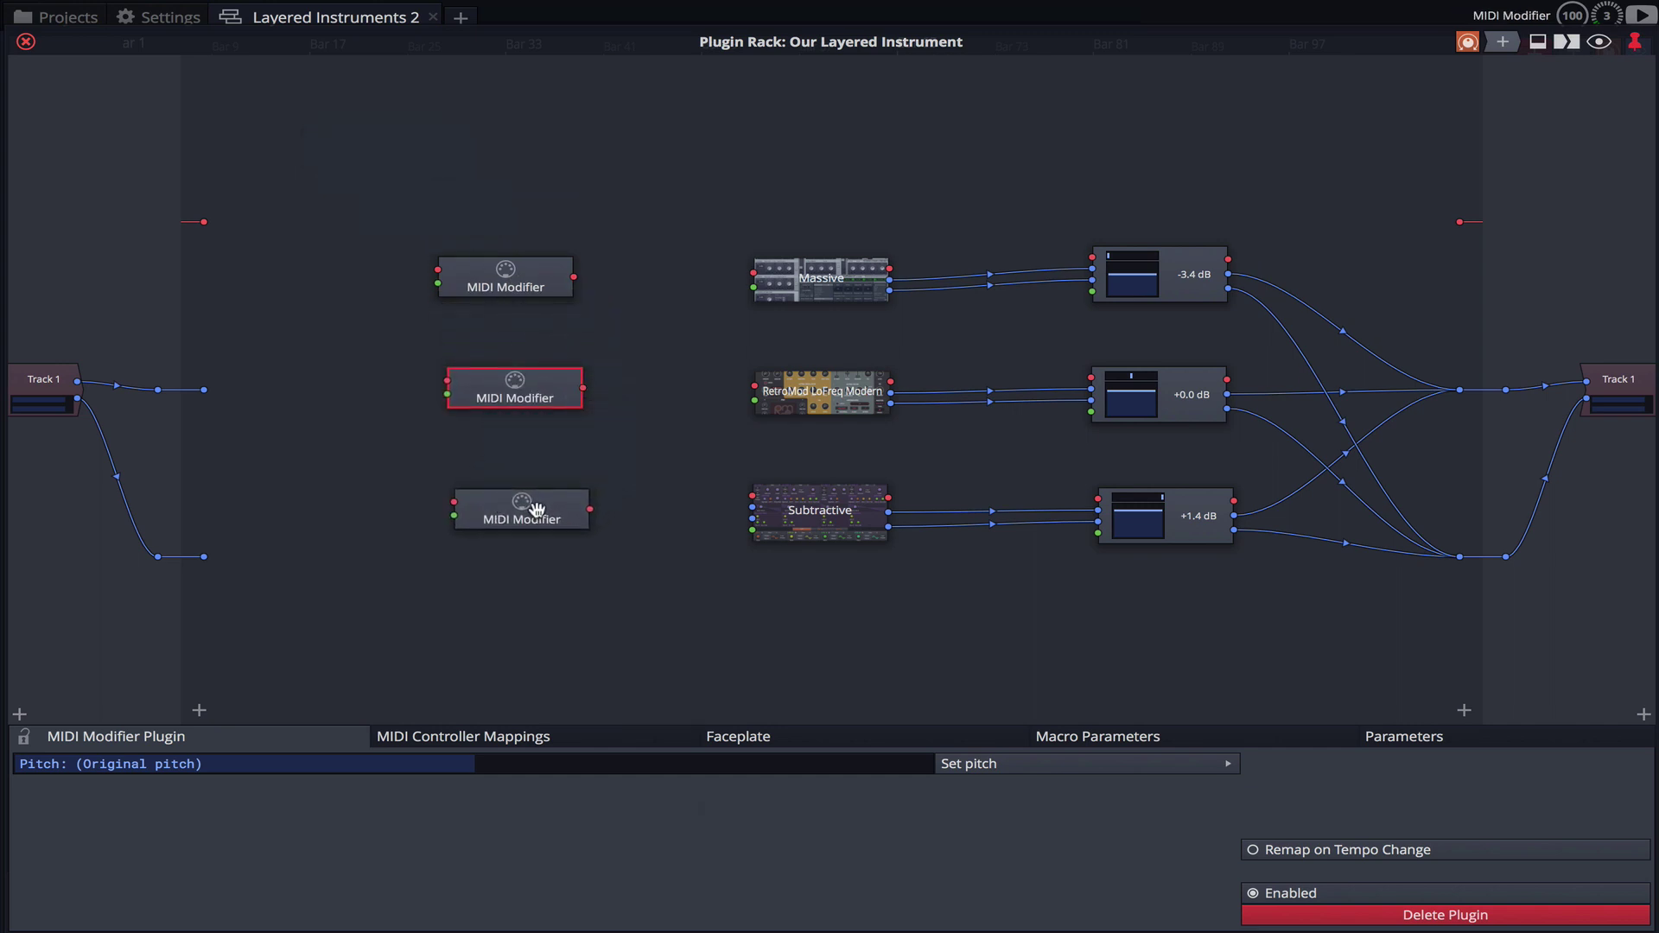
drag(204, 222, 435, 273)
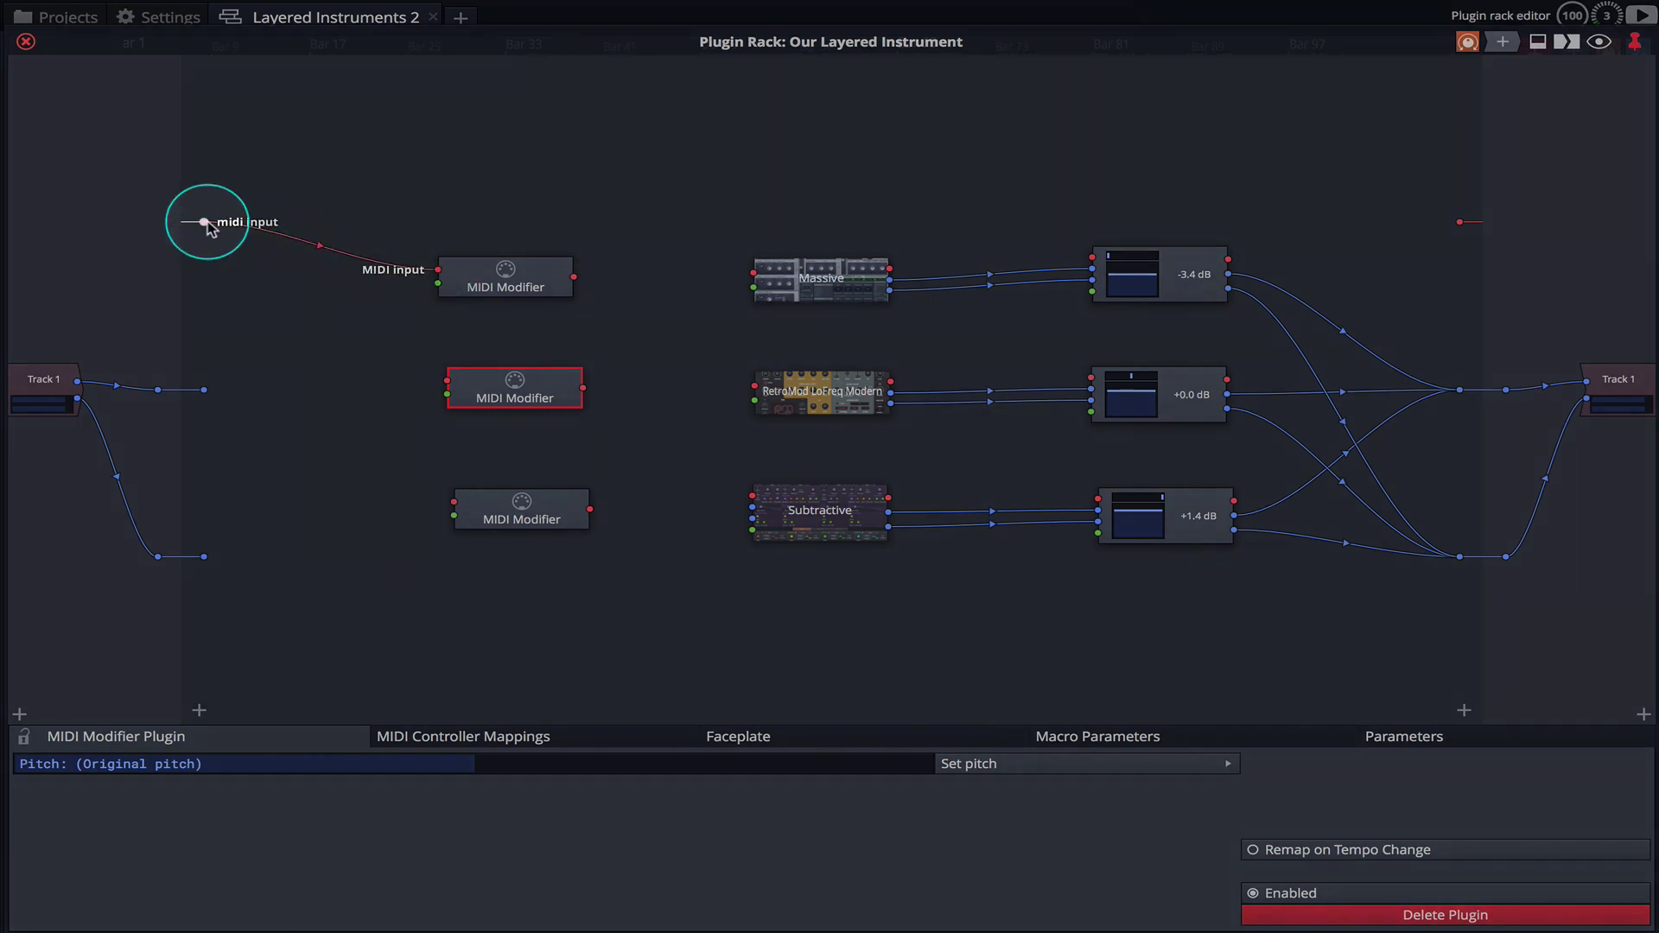
Wire the MIDI input to the middle and bottom modifiers, and each modifier into Massive, RetroMod and Subtractive.
drag(226, 242, 454, 502)
click(546, 387)
drag(574, 277, 757, 276)
drag(583, 388, 755, 387)
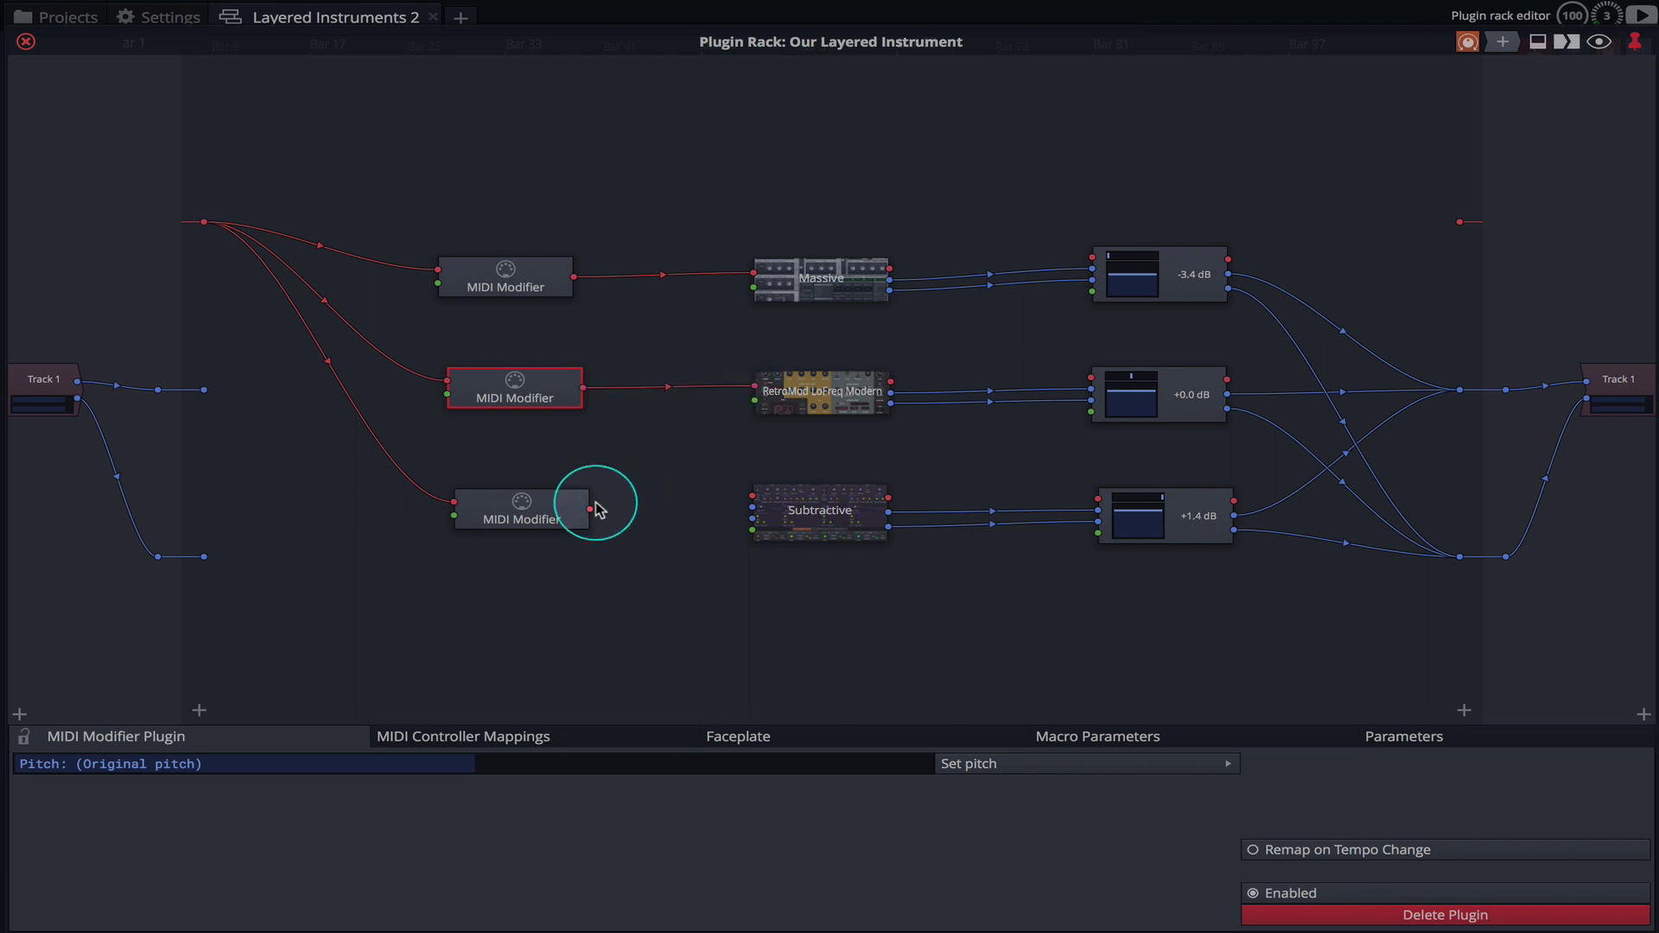
drag(596, 512, 753, 500)
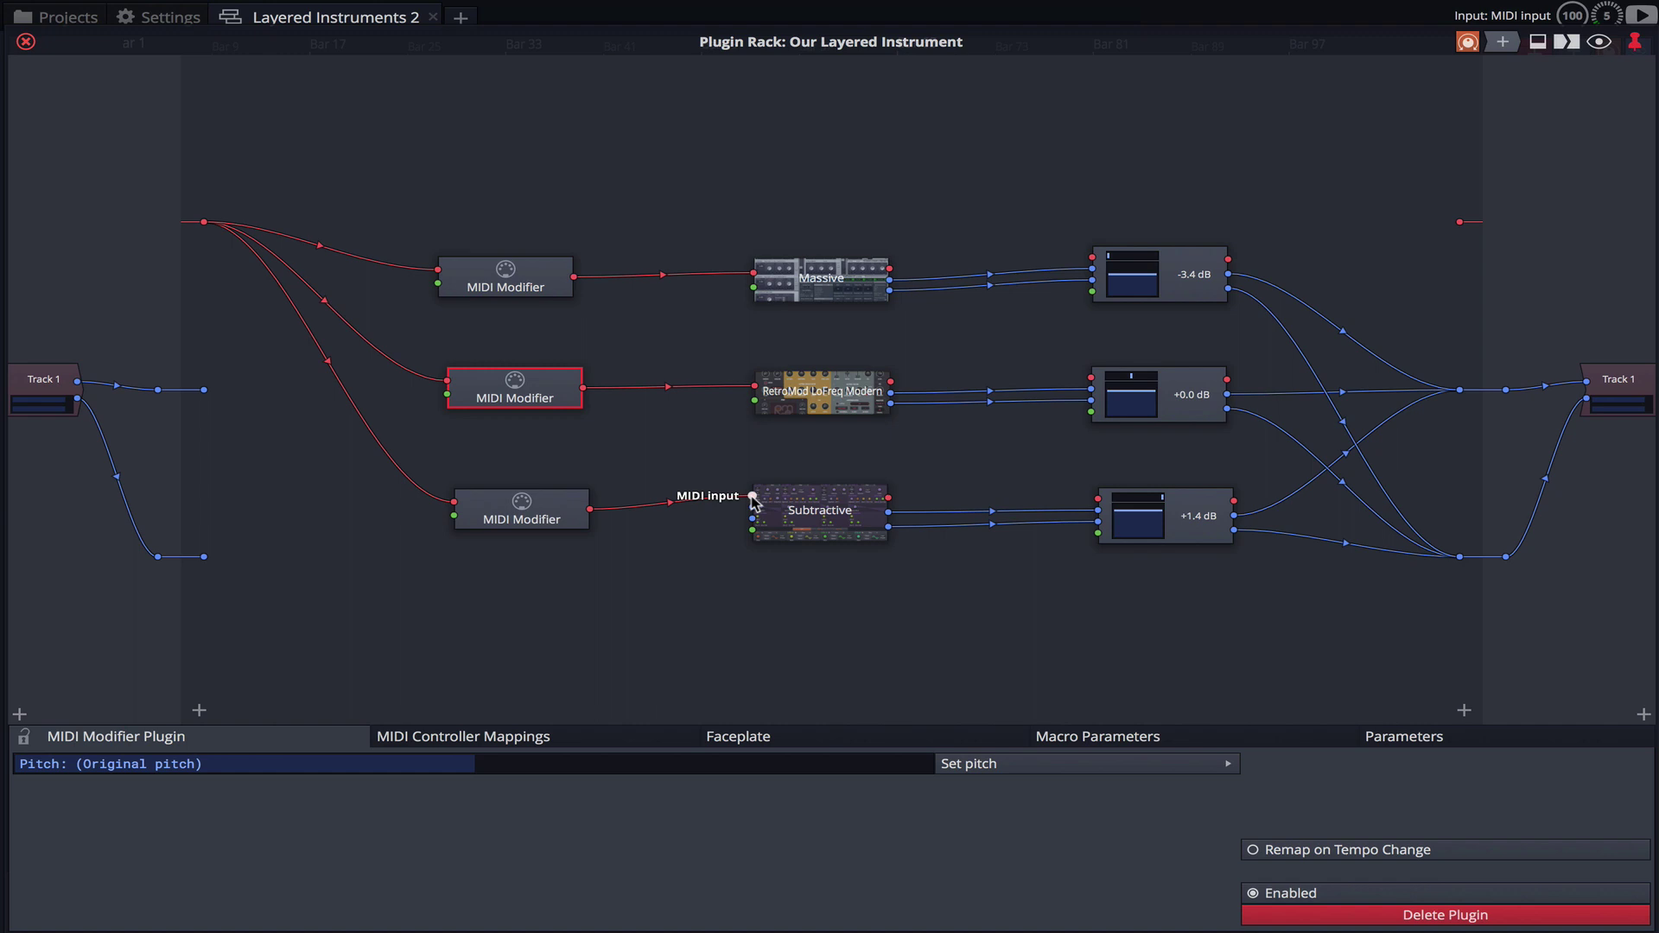
Set the middle MIDI Modifier's transposition to -12 semitones.
double_click(535, 380)
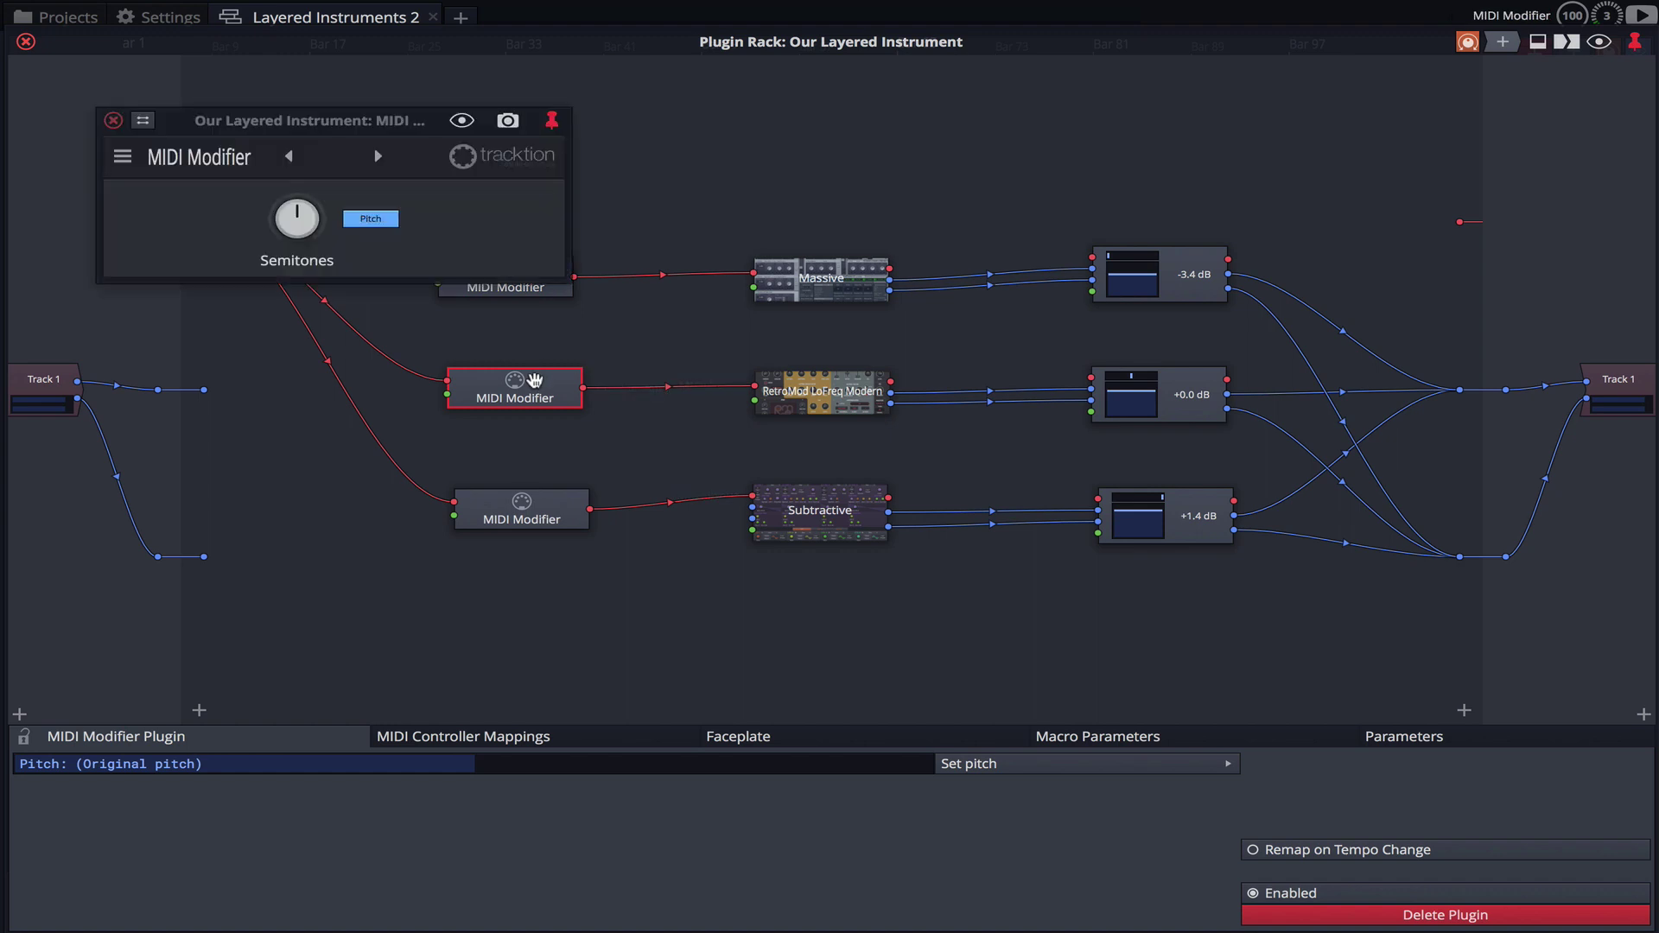
click(310, 262)
text(-12)
key(Return)
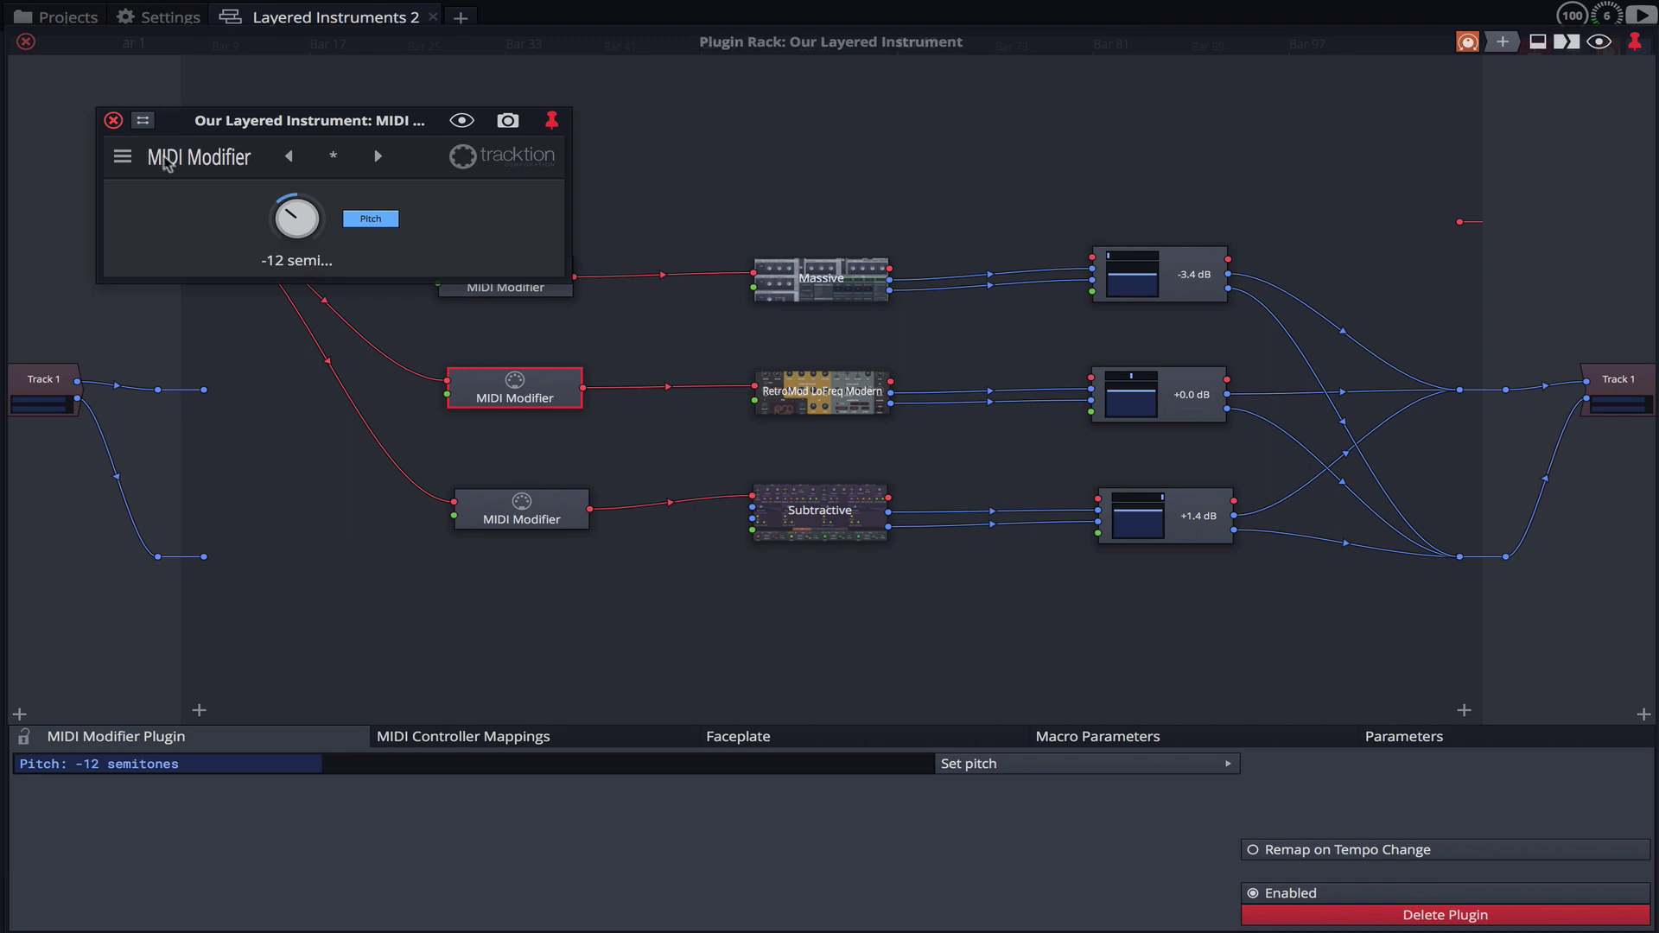
click(113, 120)
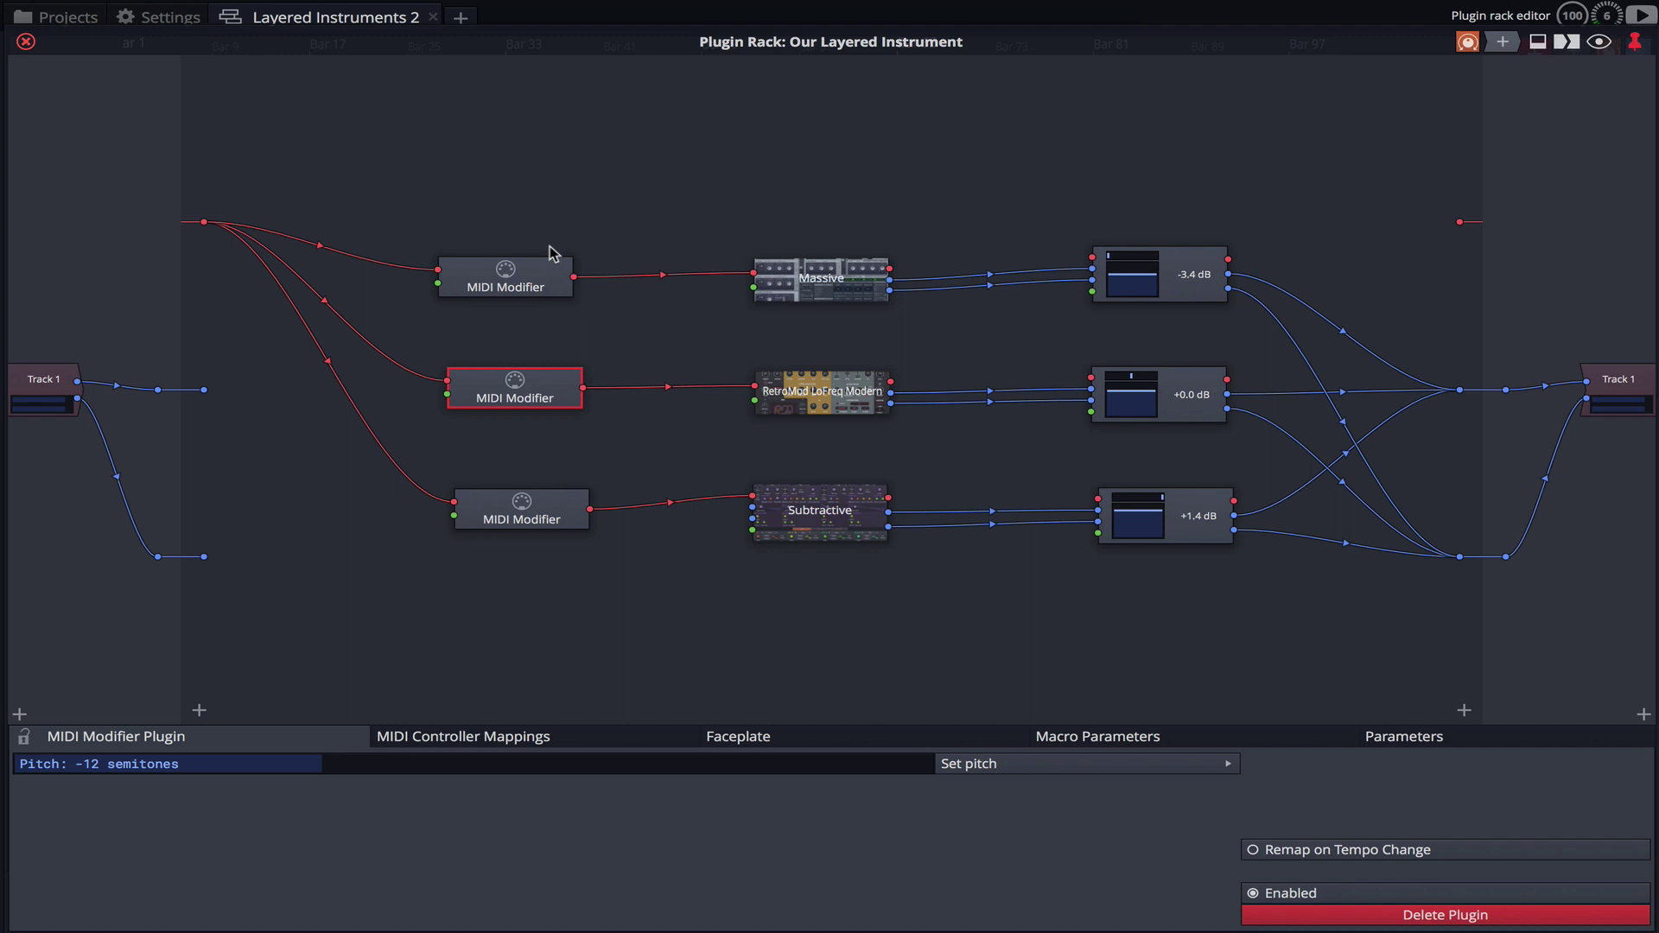
Raise the top MIDI Modifier's pitch to transpose Massive up 3 semitones.
double_click(531, 270)
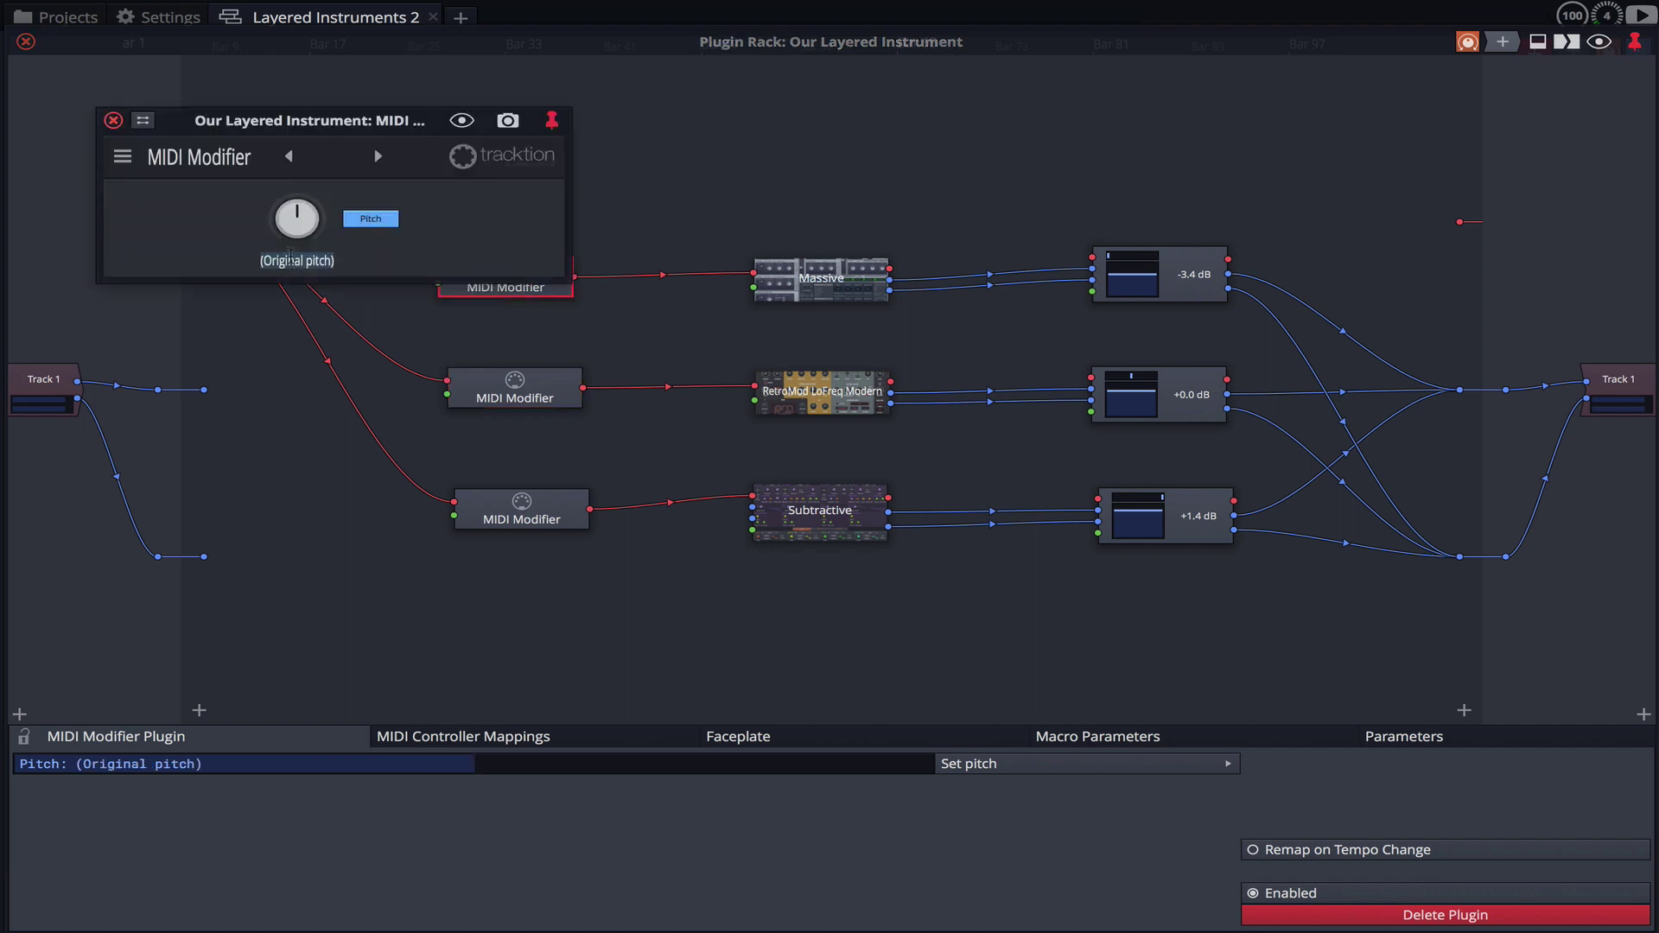
scroll(290, 256, up, 3)
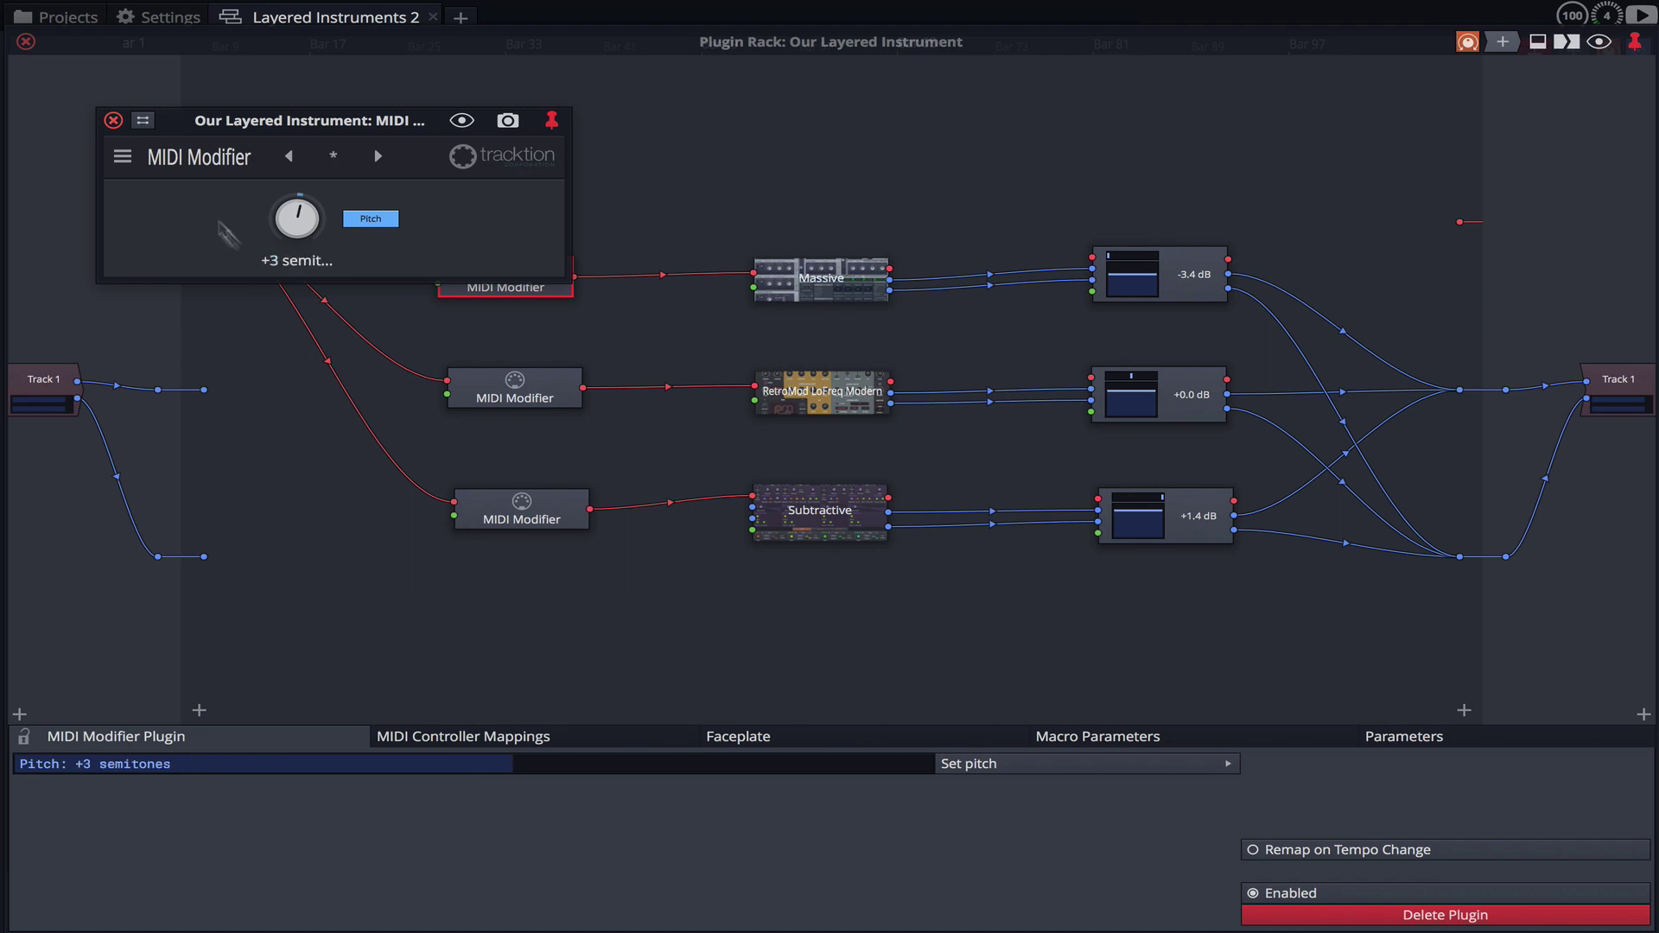
click(114, 120)
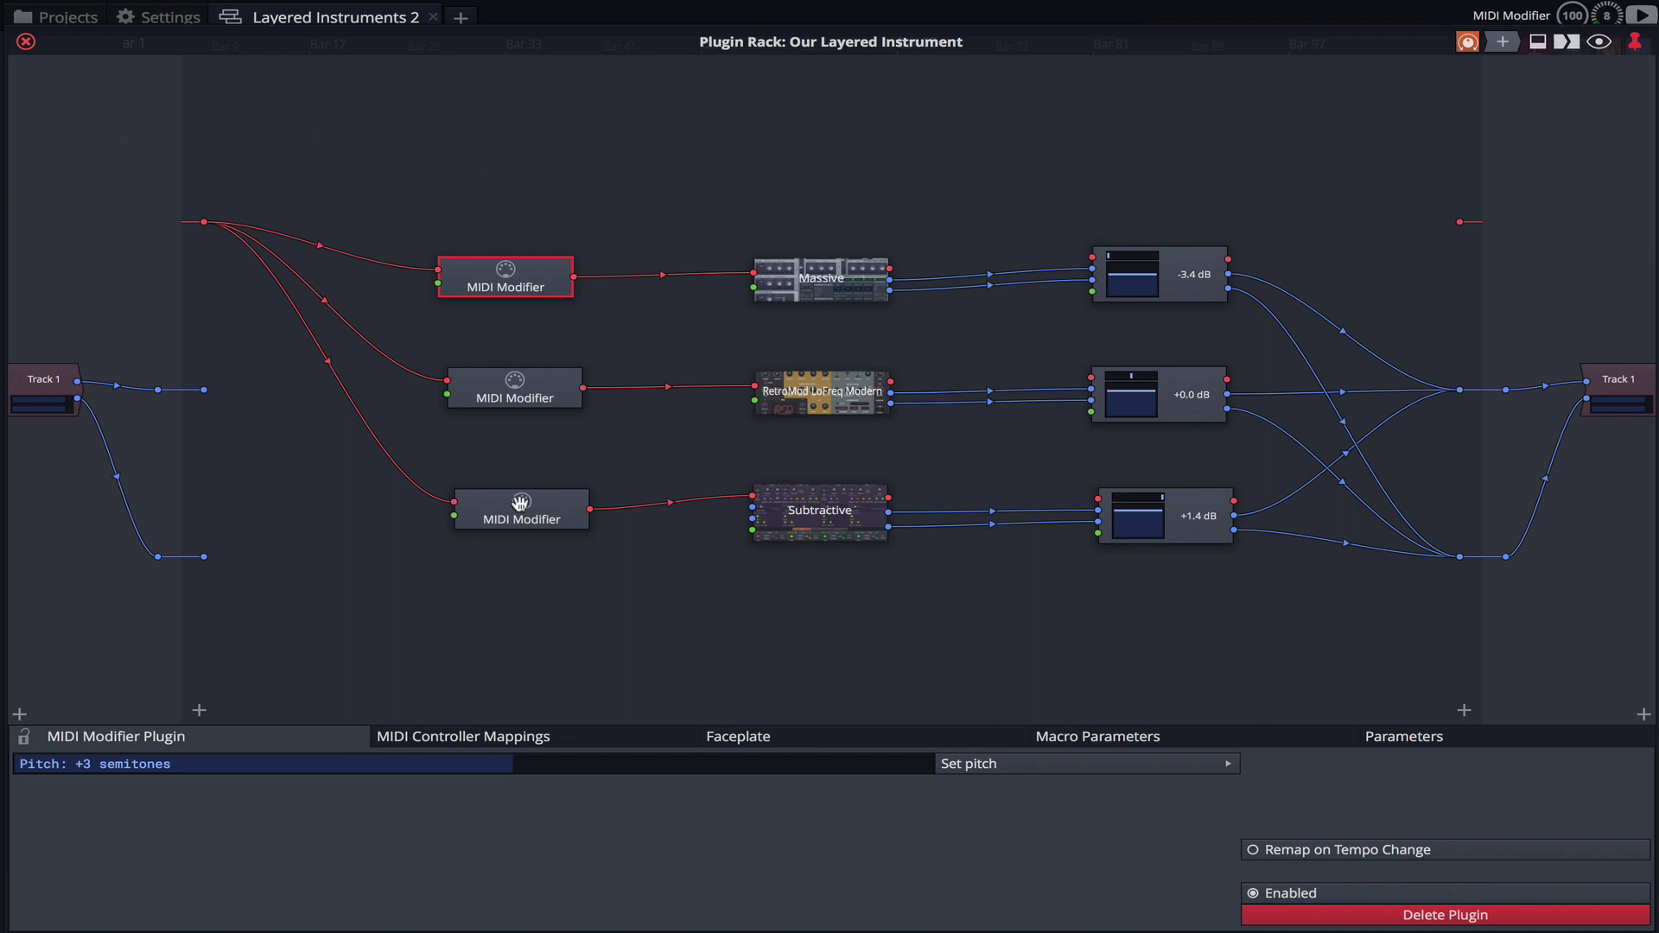
Raise the bottom MIDI Modifier's pitch to +7 semitones for Subtractive.
double_click(521, 507)
mouse_move(313, 263)
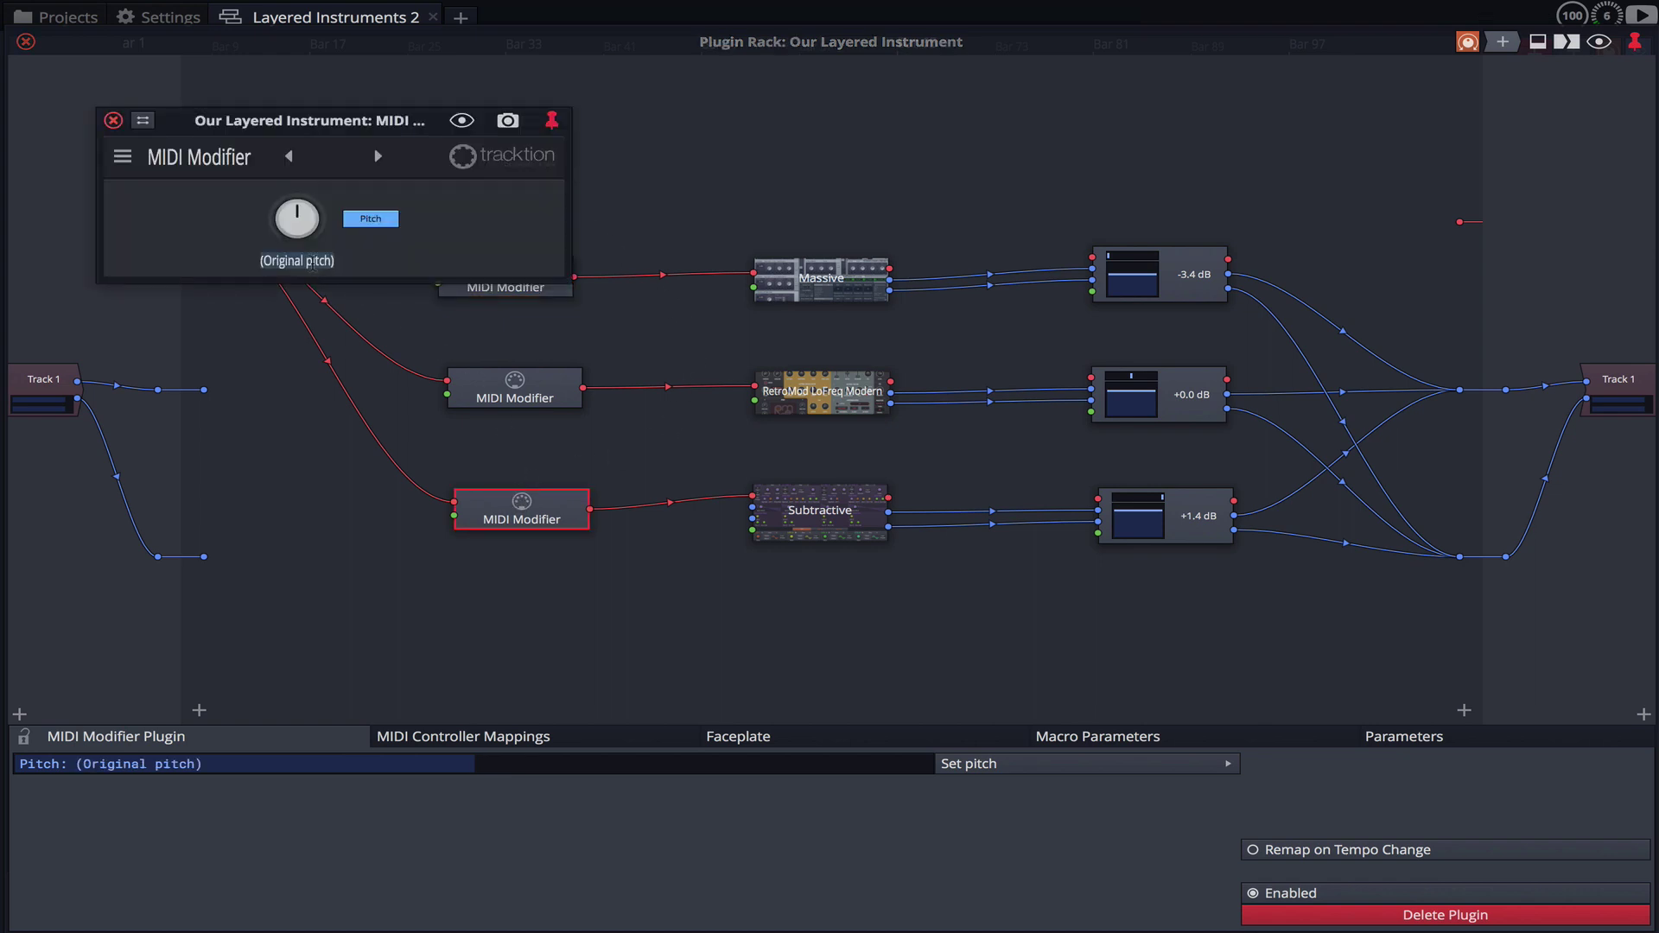
scroll(312, 262, up, 7)
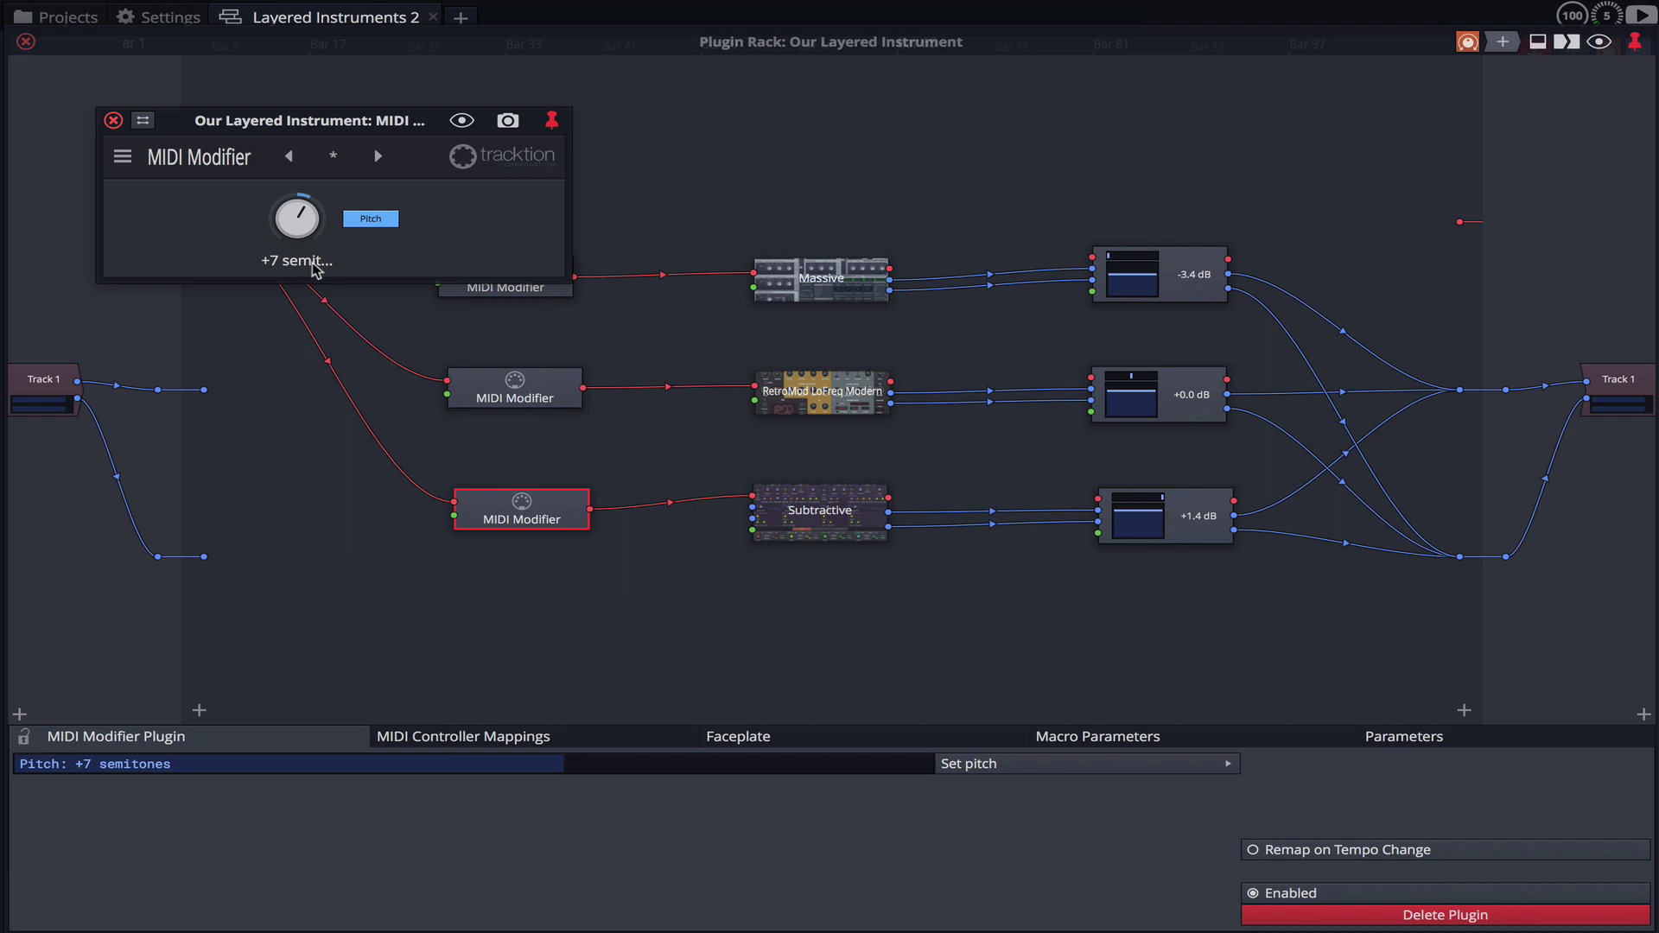
click(113, 120)
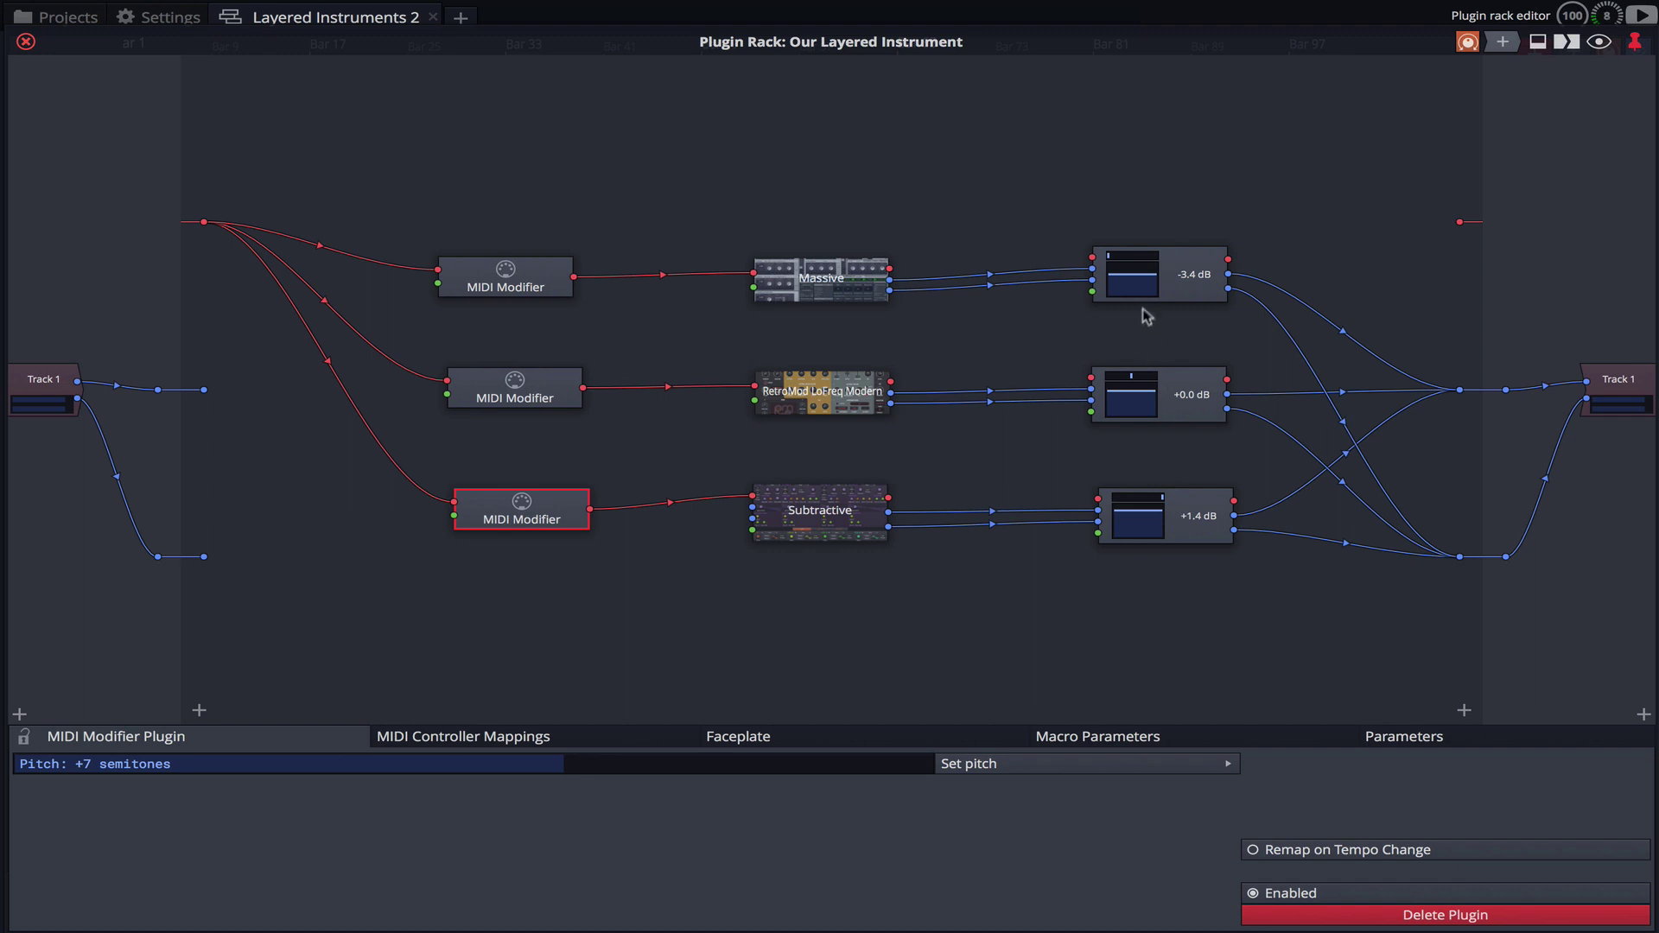
Lower Massive to -12.6 dB, raise RetroMod to +0.45 dB, and unwire the volume stages from the rack outputs.
drag(1138, 280, 1129, 304)
drag(1128, 396, 1128, 390)
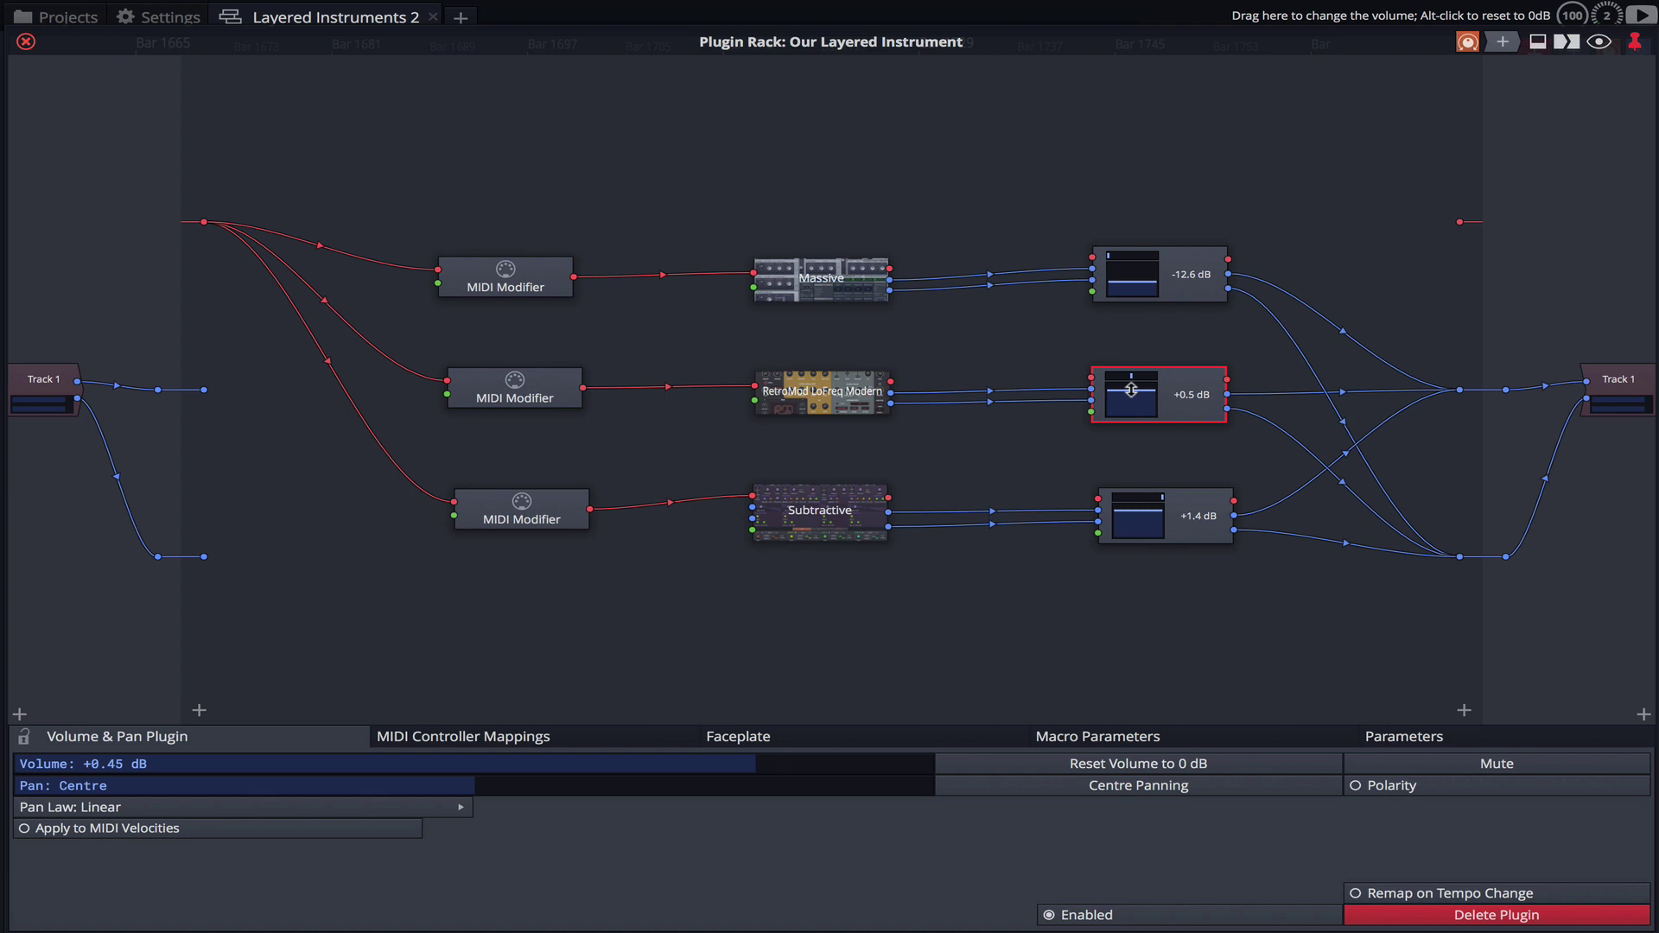
drag(1333, 334, 1344, 544)
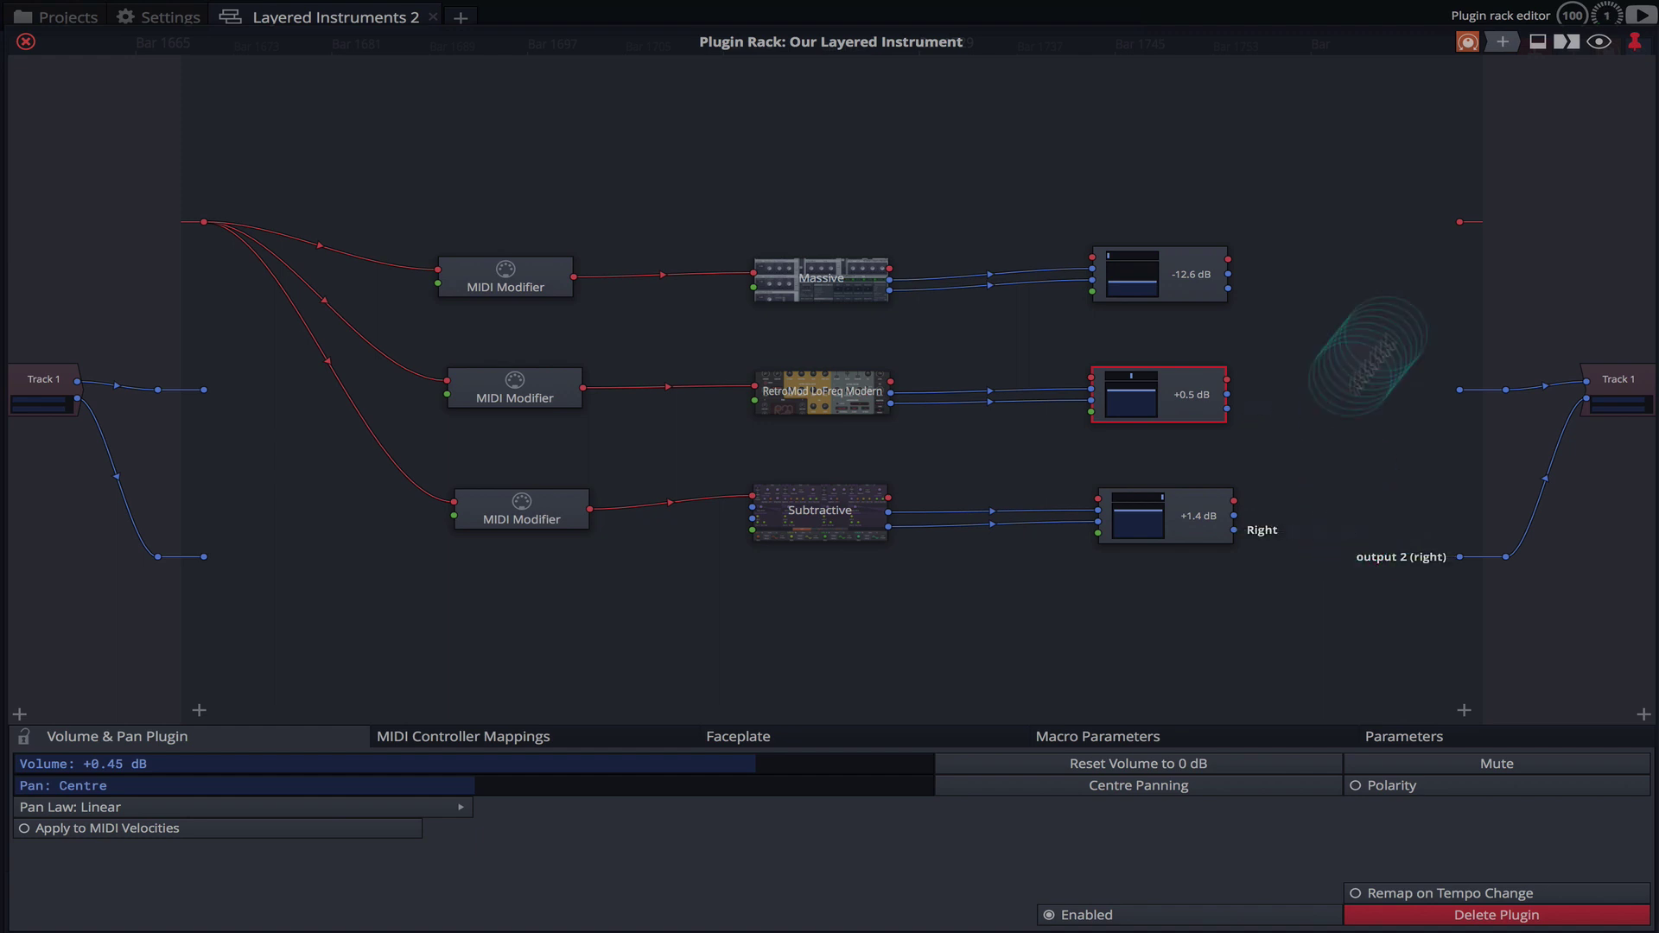
Add a #TReverber8 reverb plugin to the rack.
drag(1506, 39, 1363, 374)
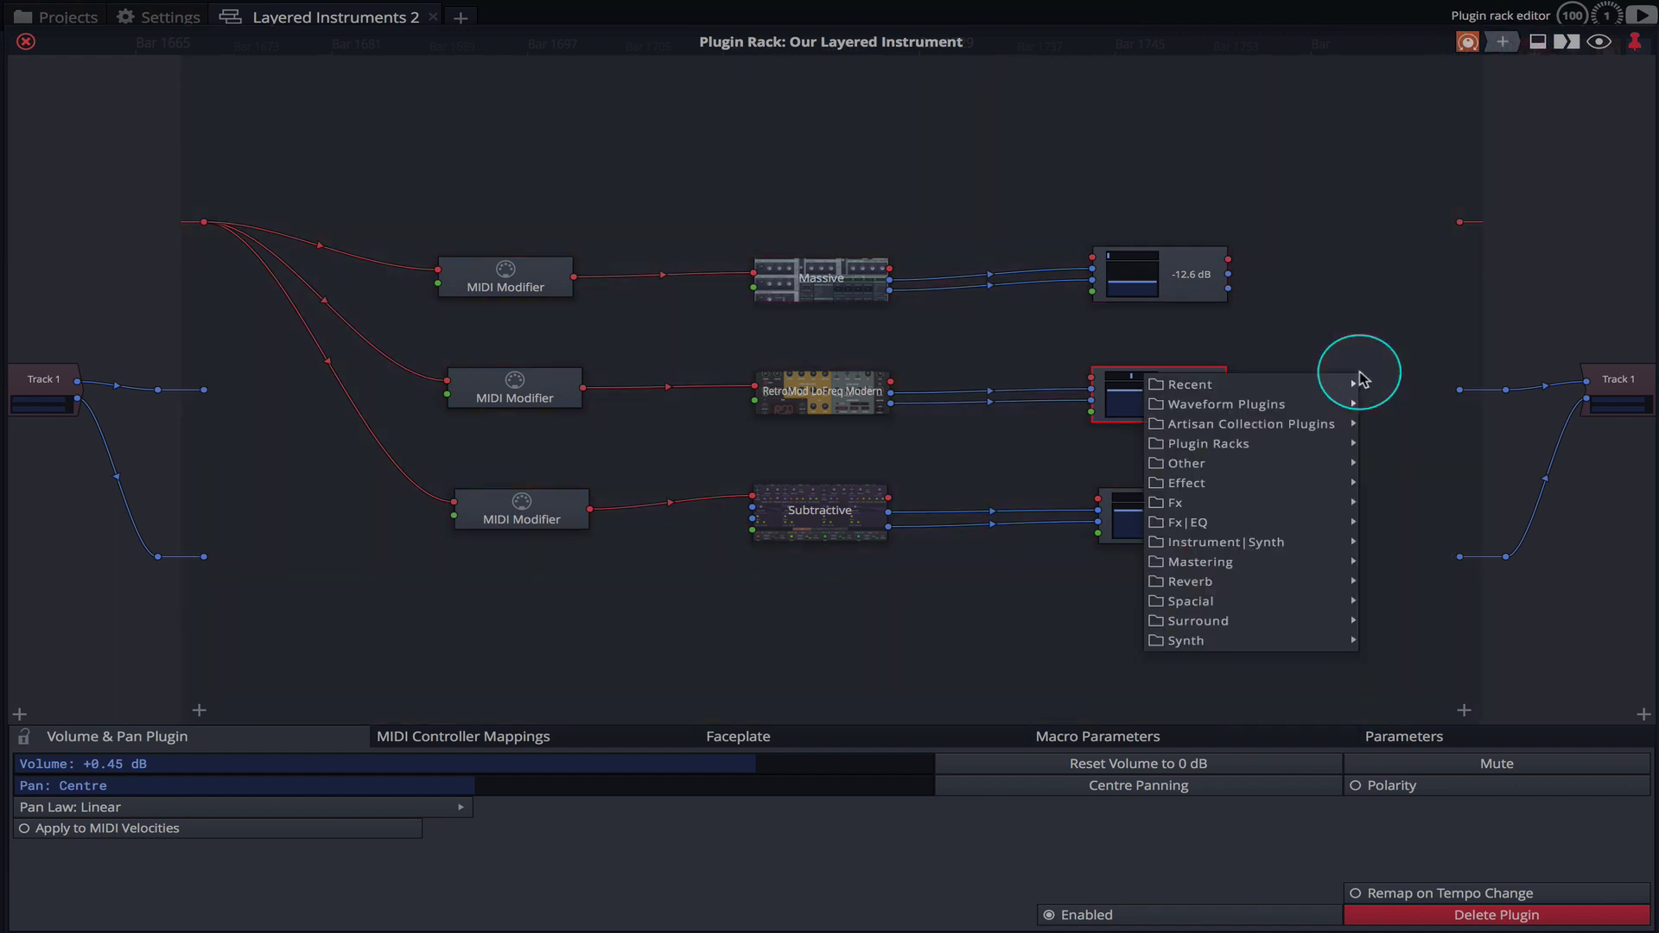
mouse_move(1255, 585)
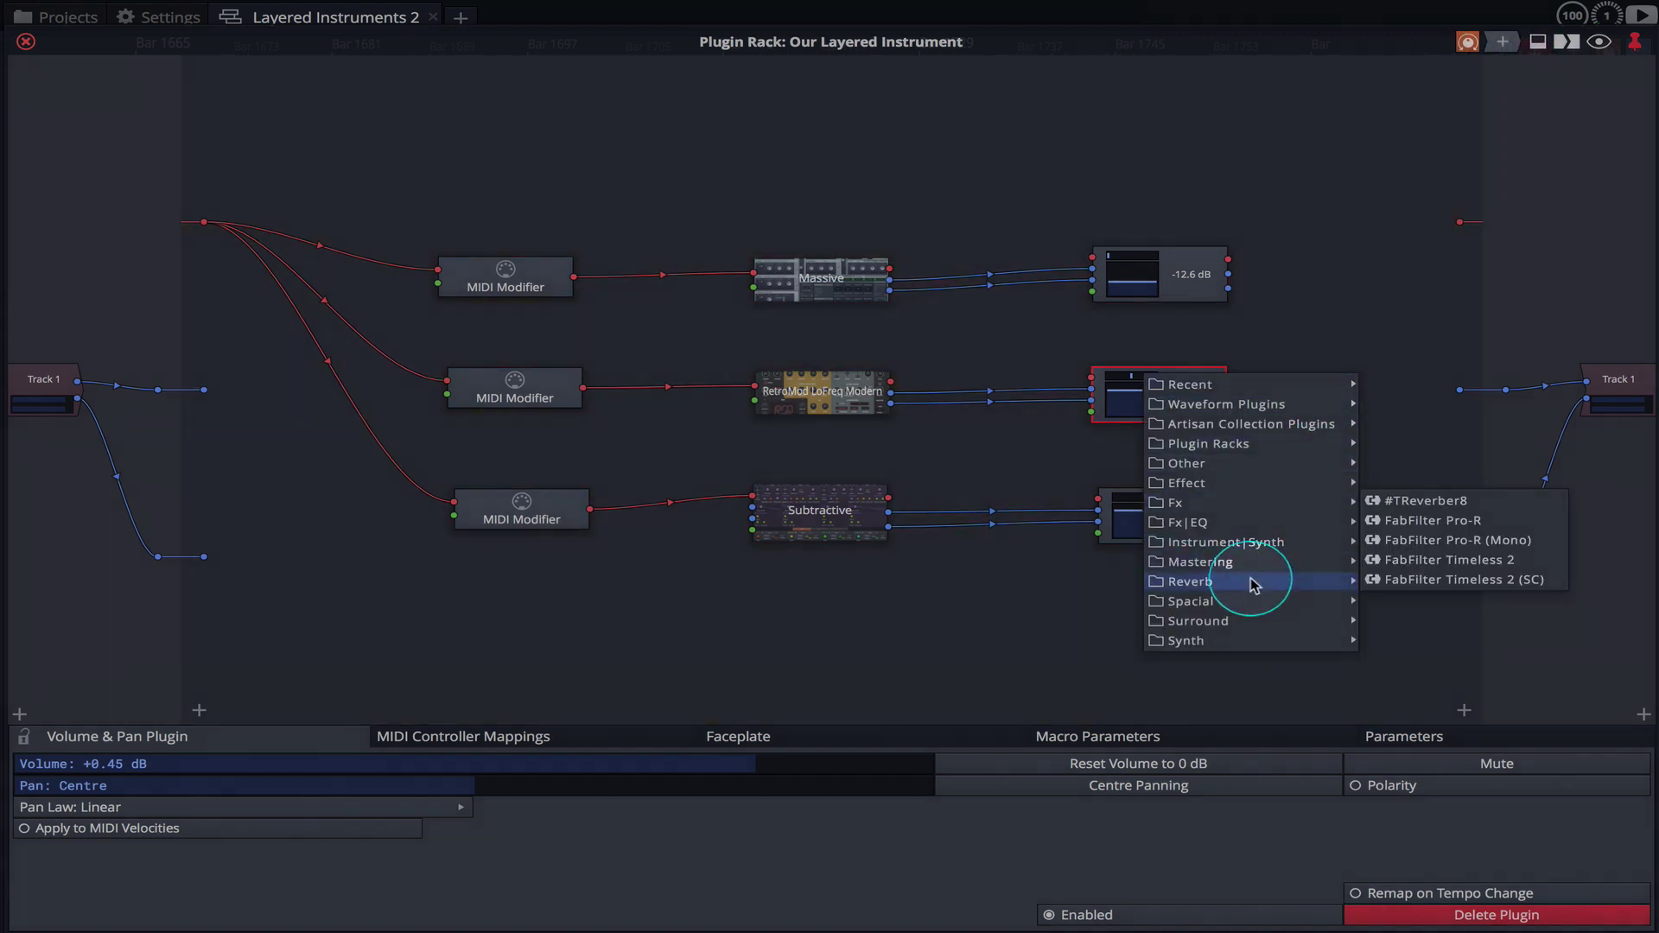
click(1460, 502)
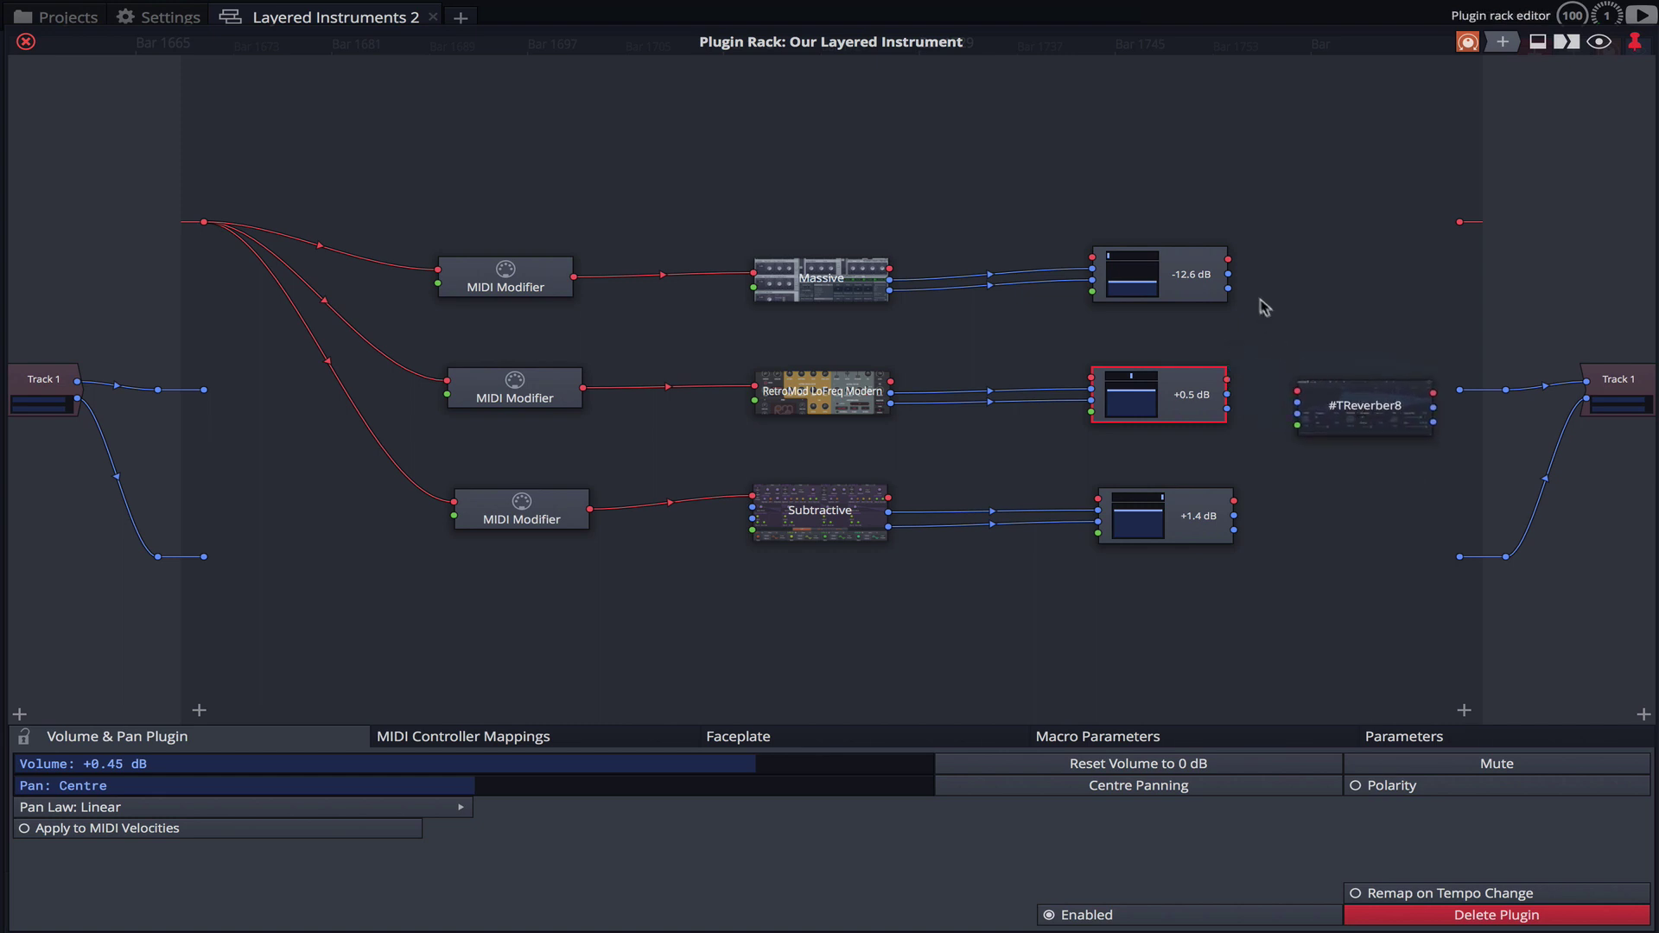
Route the layers' volume outputs into the reverb and its output to the rack output.
drag(1229, 275, 1298, 413)
drag(1234, 502, 1297, 404)
drag(1234, 529, 1297, 413)
drag(1432, 393, 1460, 558)
In the Reverber8 editor, dial Mix 50 %, Damping 11103 Hz, Decay 0.52, Size 80%, Density 0.61.
double_click(1382, 408)
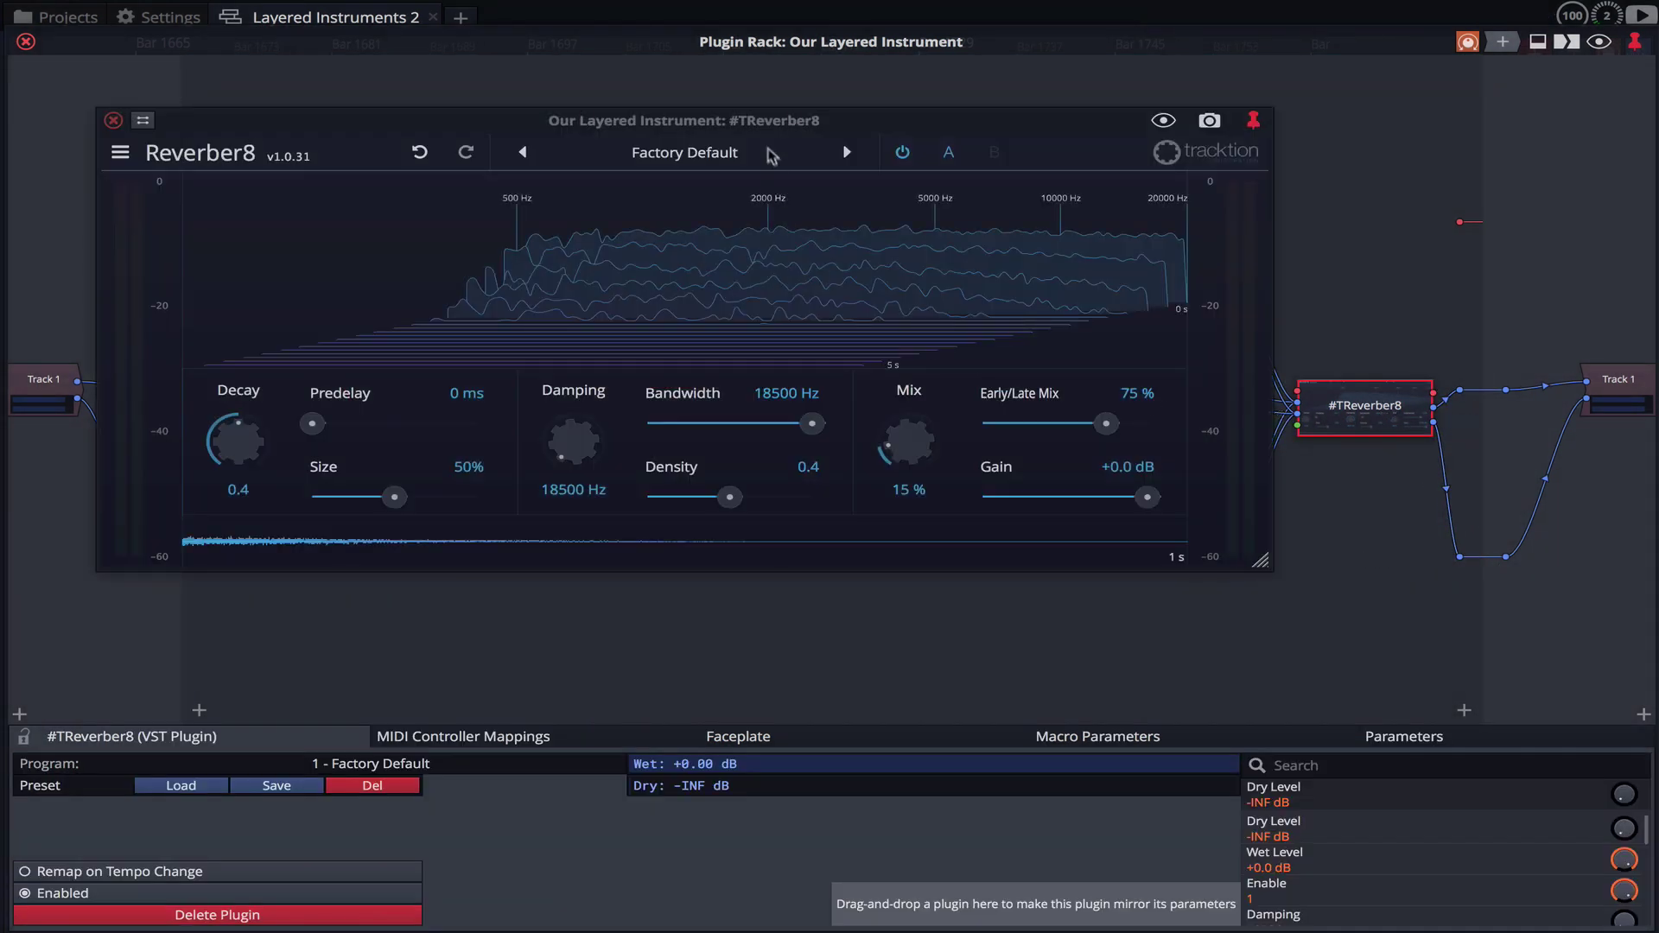
drag(793, 134, 927, 156)
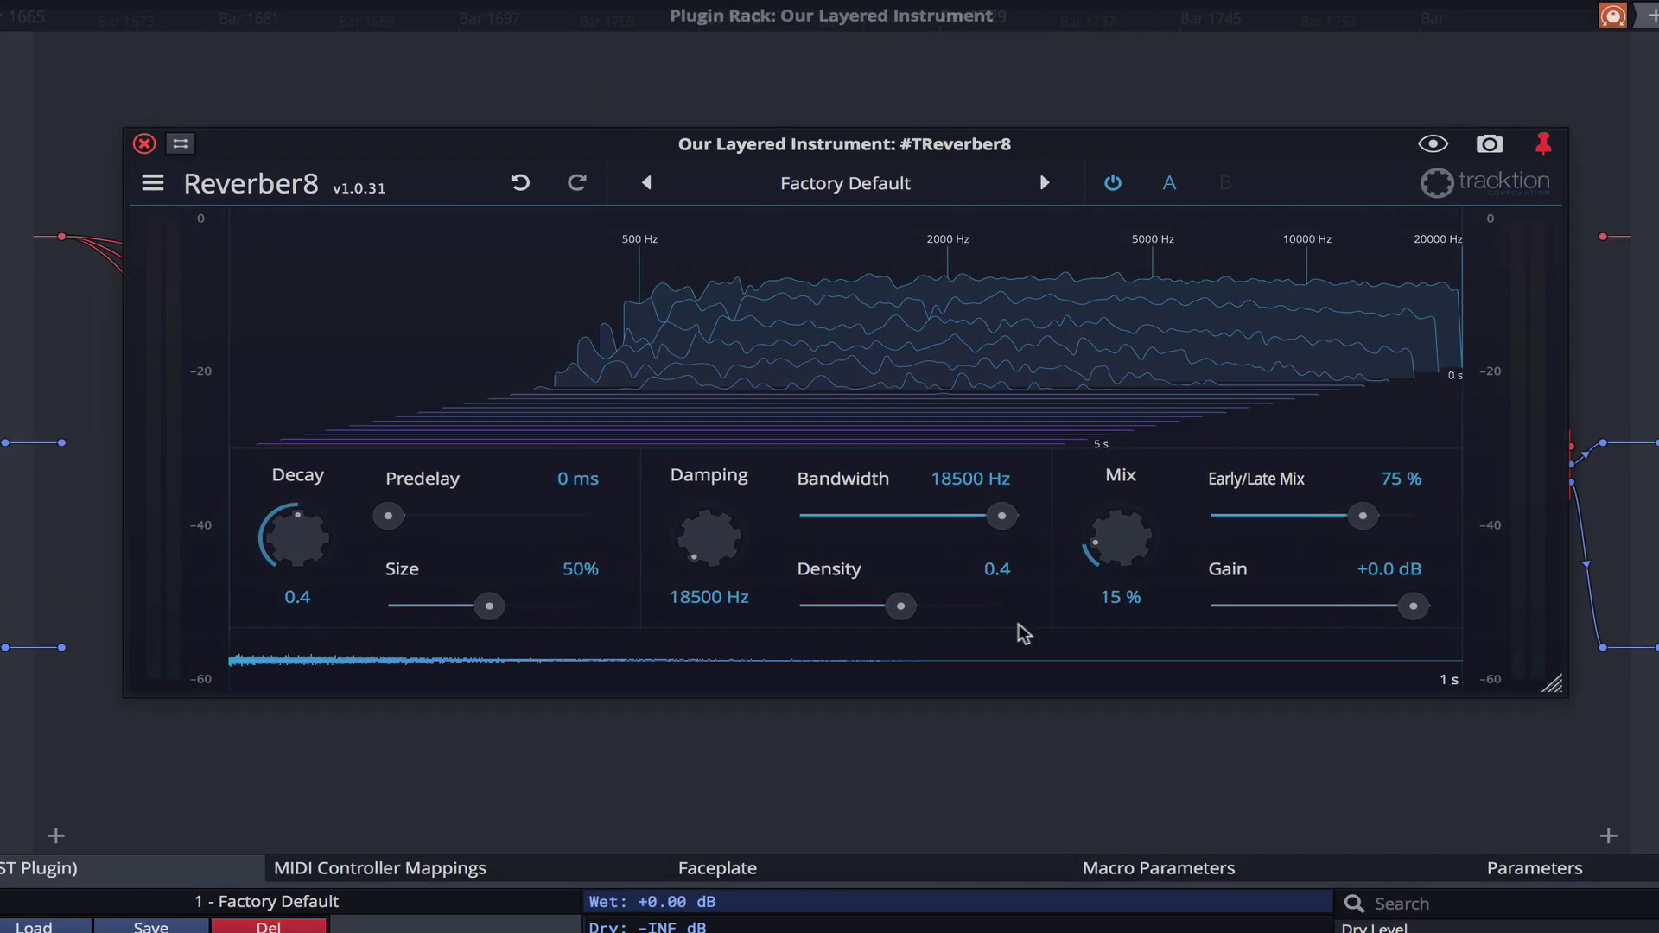
drag(1123, 560, 1136, 485)
drag(707, 532, 705, 449)
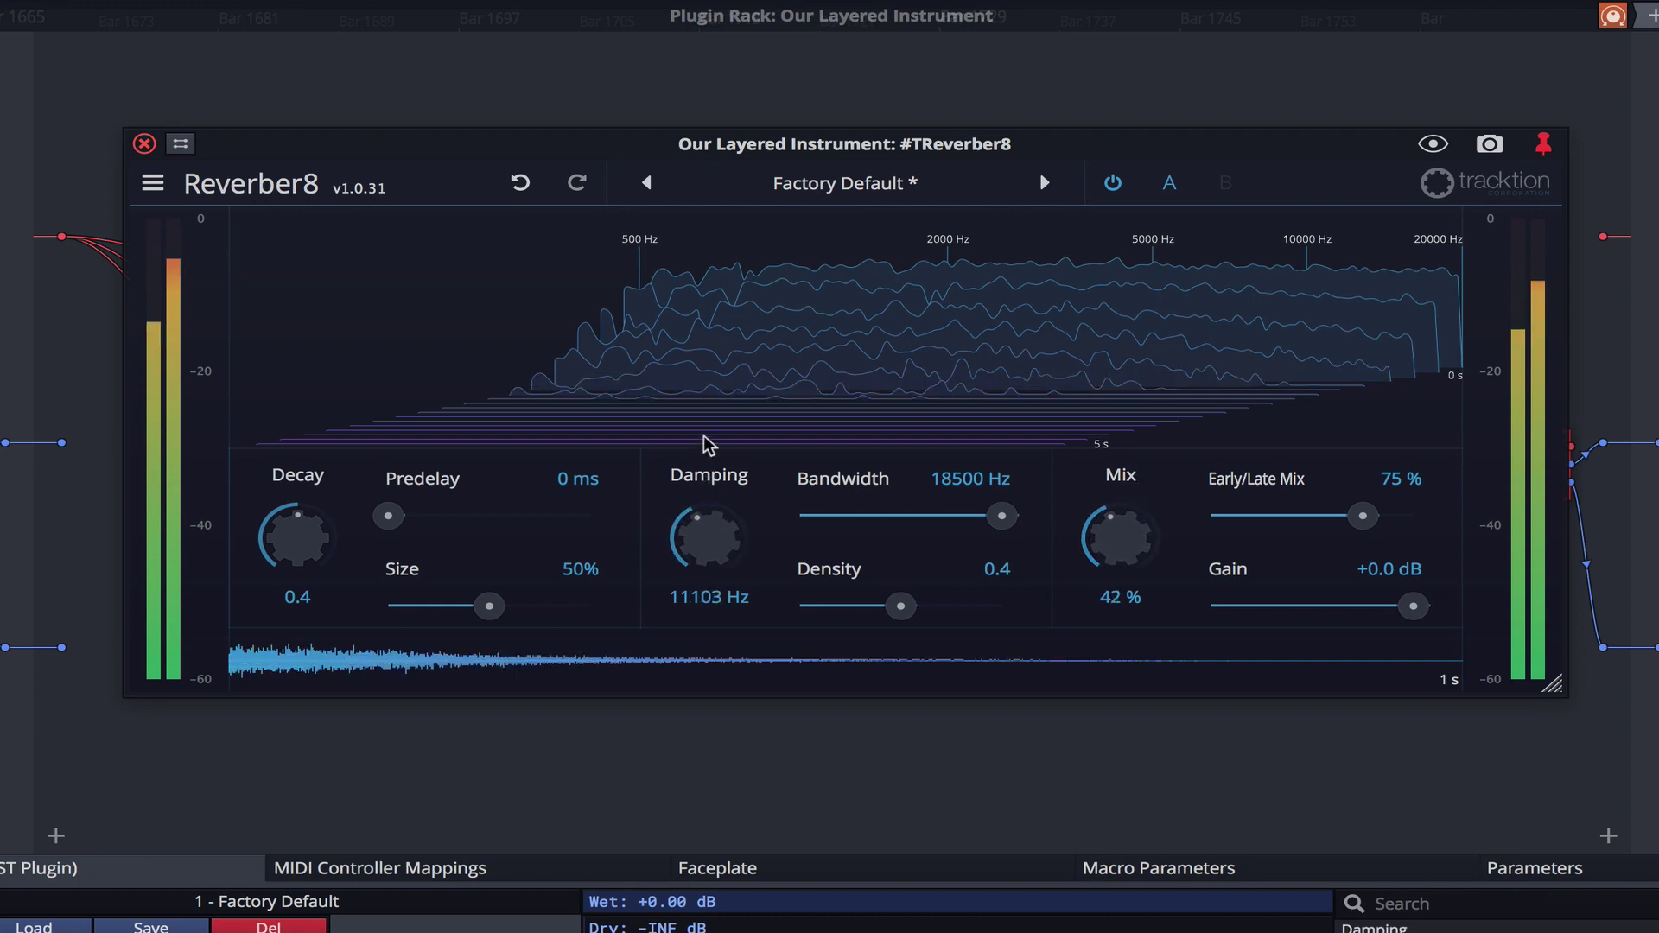
drag(296, 546, 298, 517)
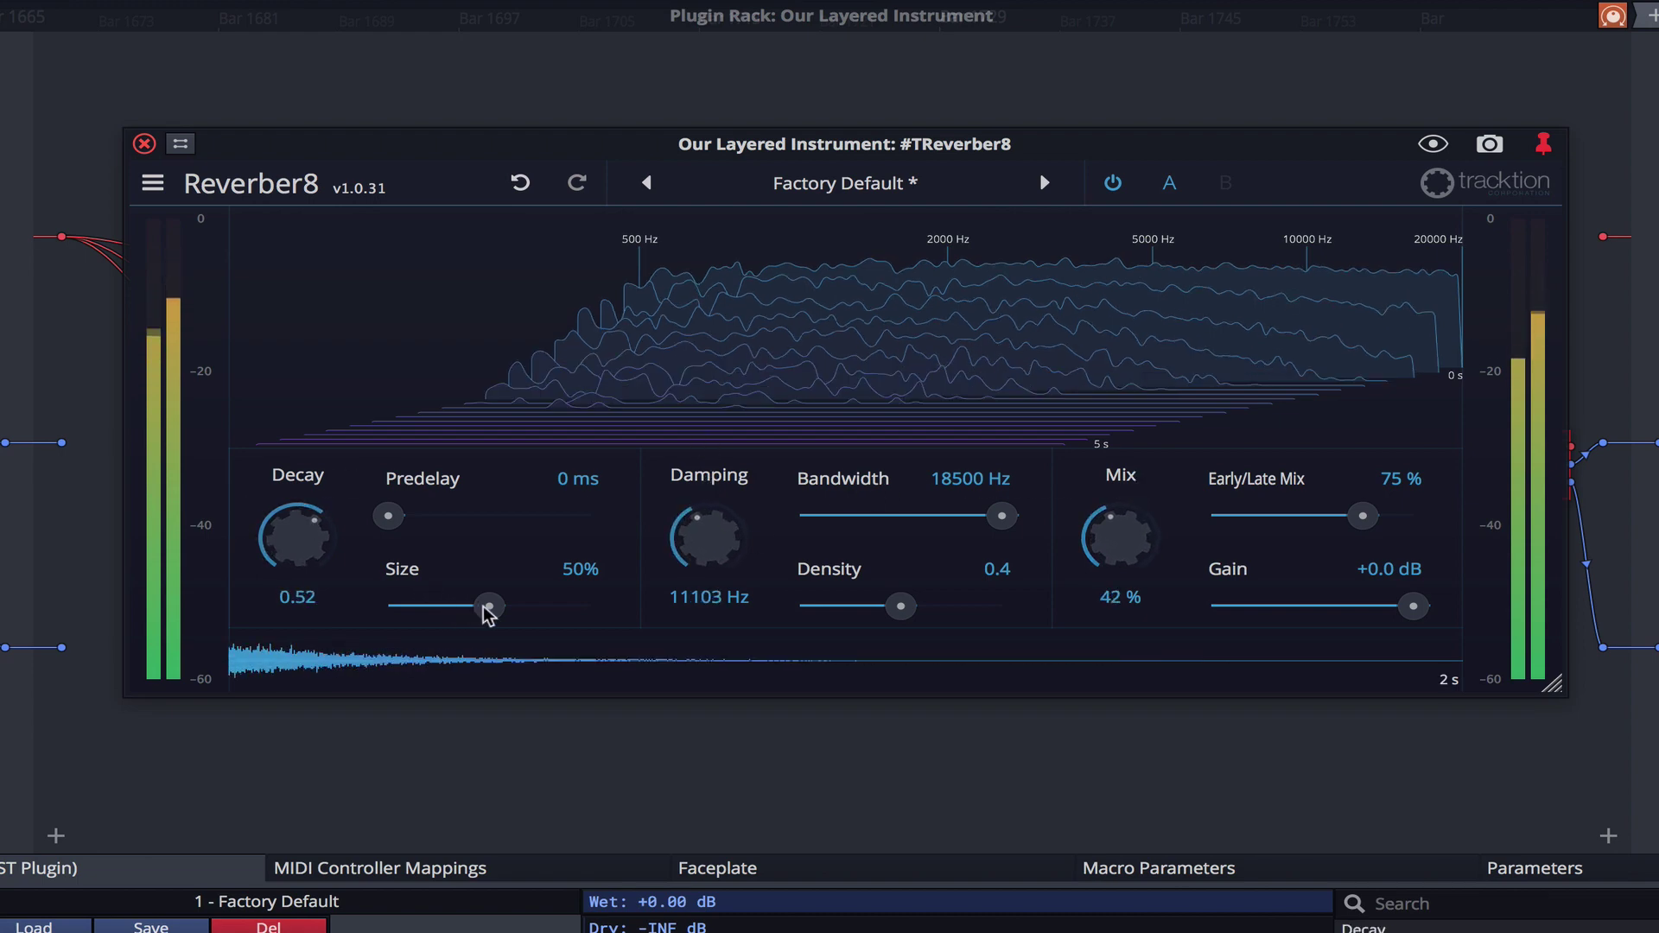
drag(485, 614, 543, 607)
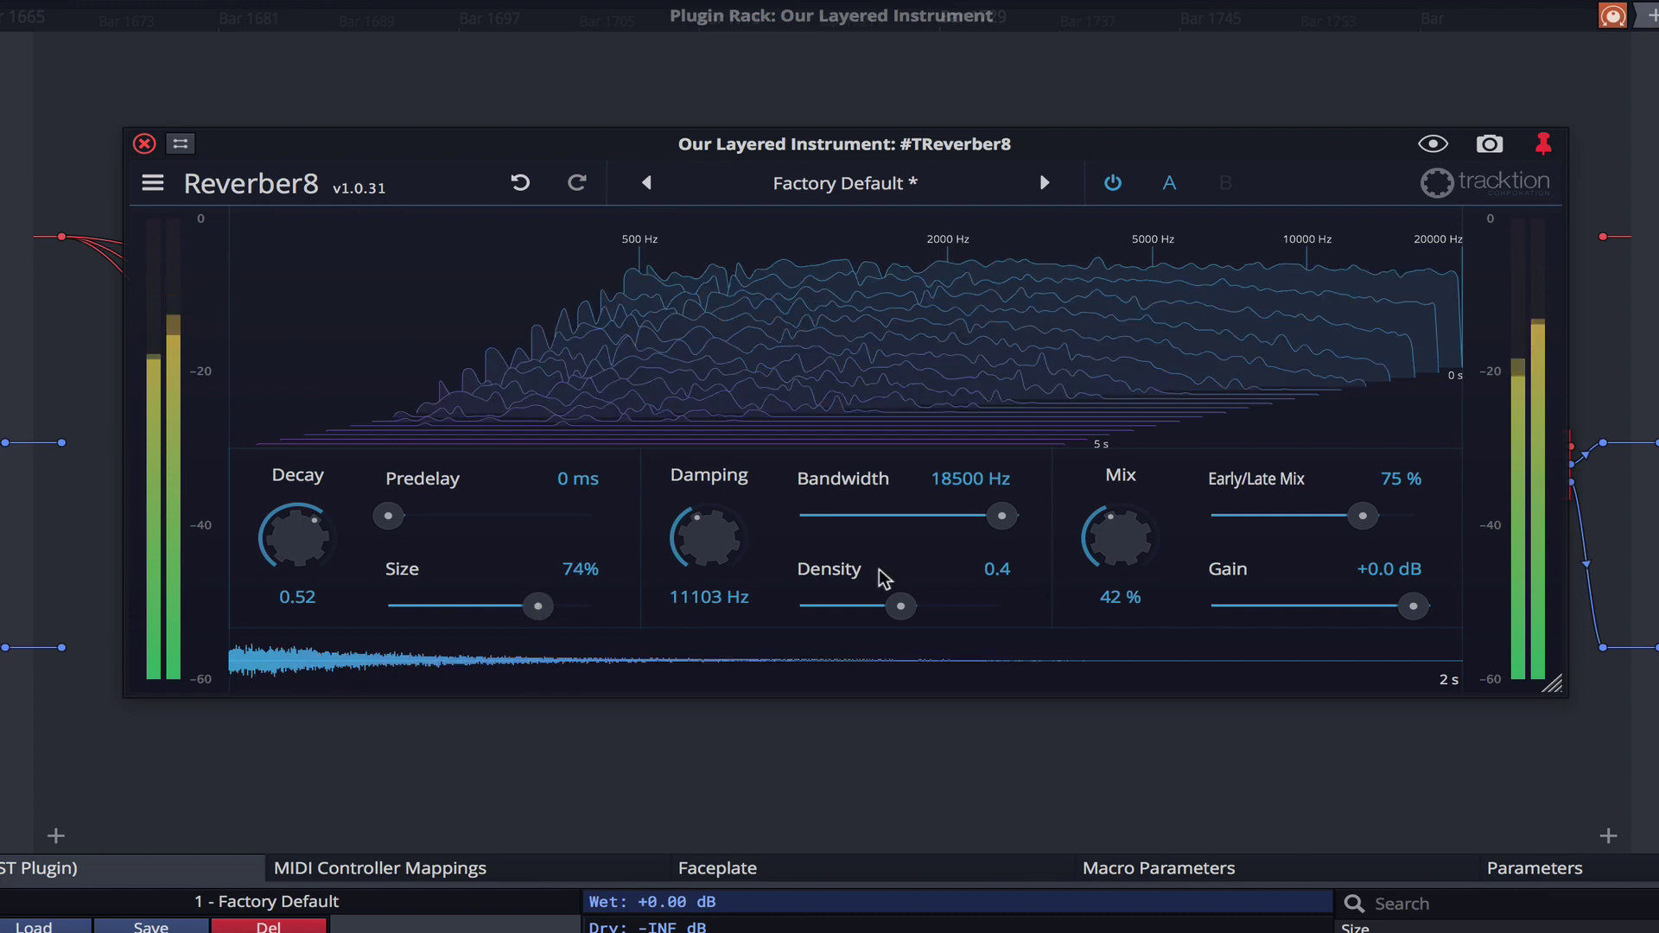
drag(1096, 543, 1099, 534)
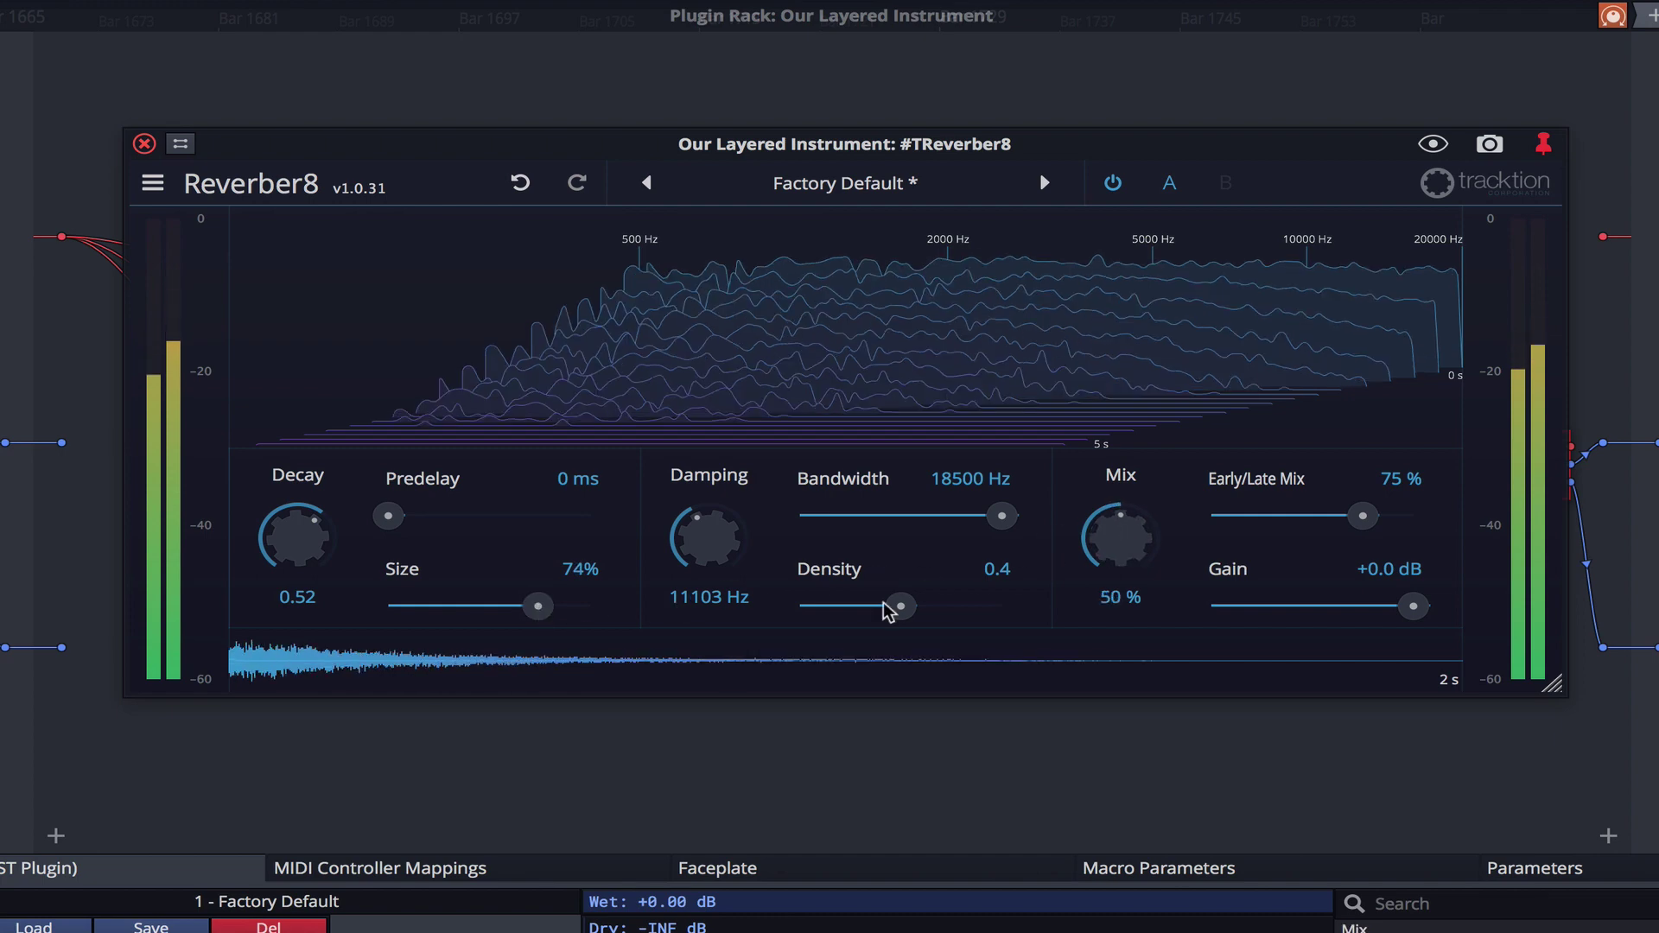
drag(901, 606, 952, 605)
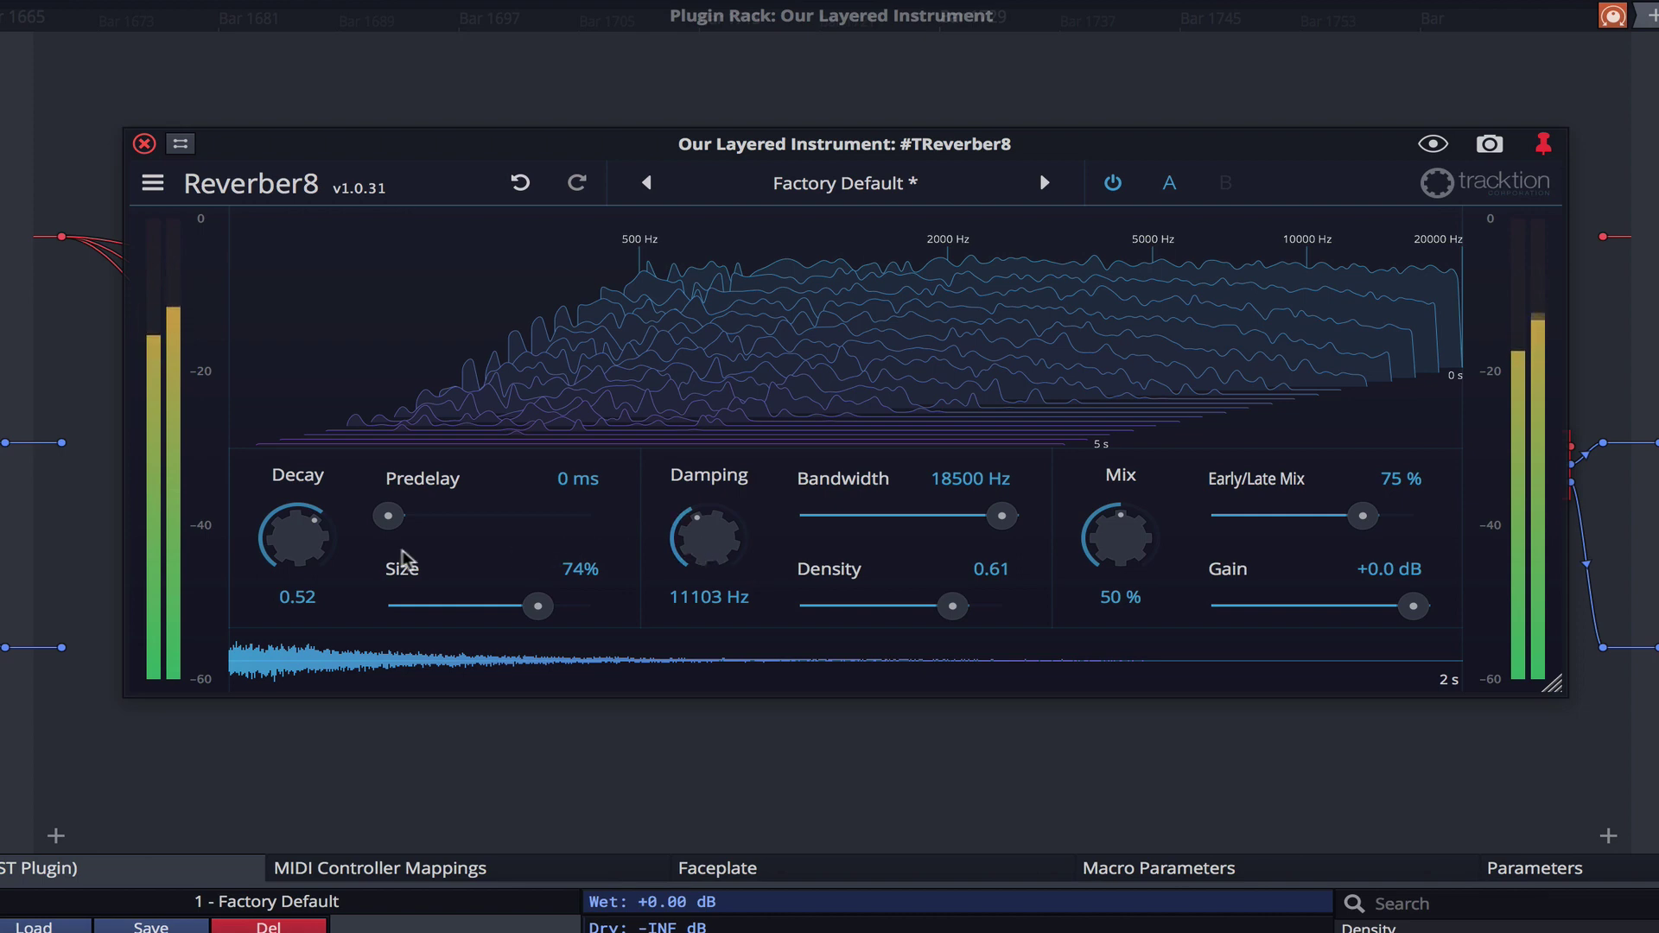
drag(535, 608, 552, 604)
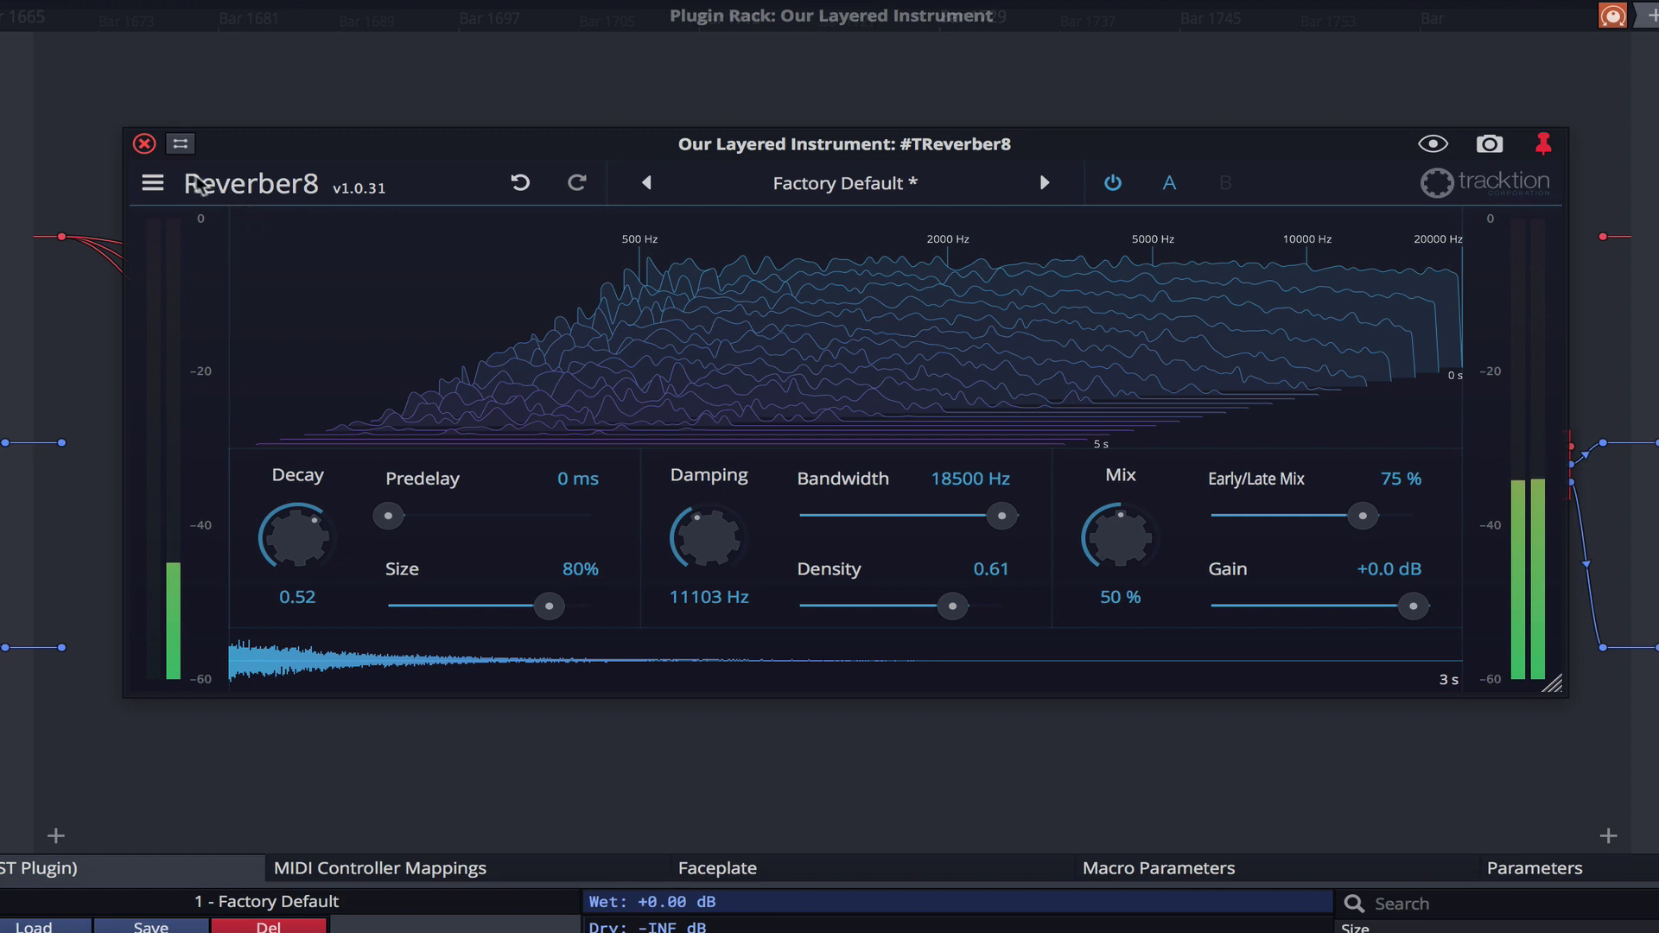
Close the reverb editor and begin creating a new preset from the selected rack.
click(144, 143)
click(485, 164)
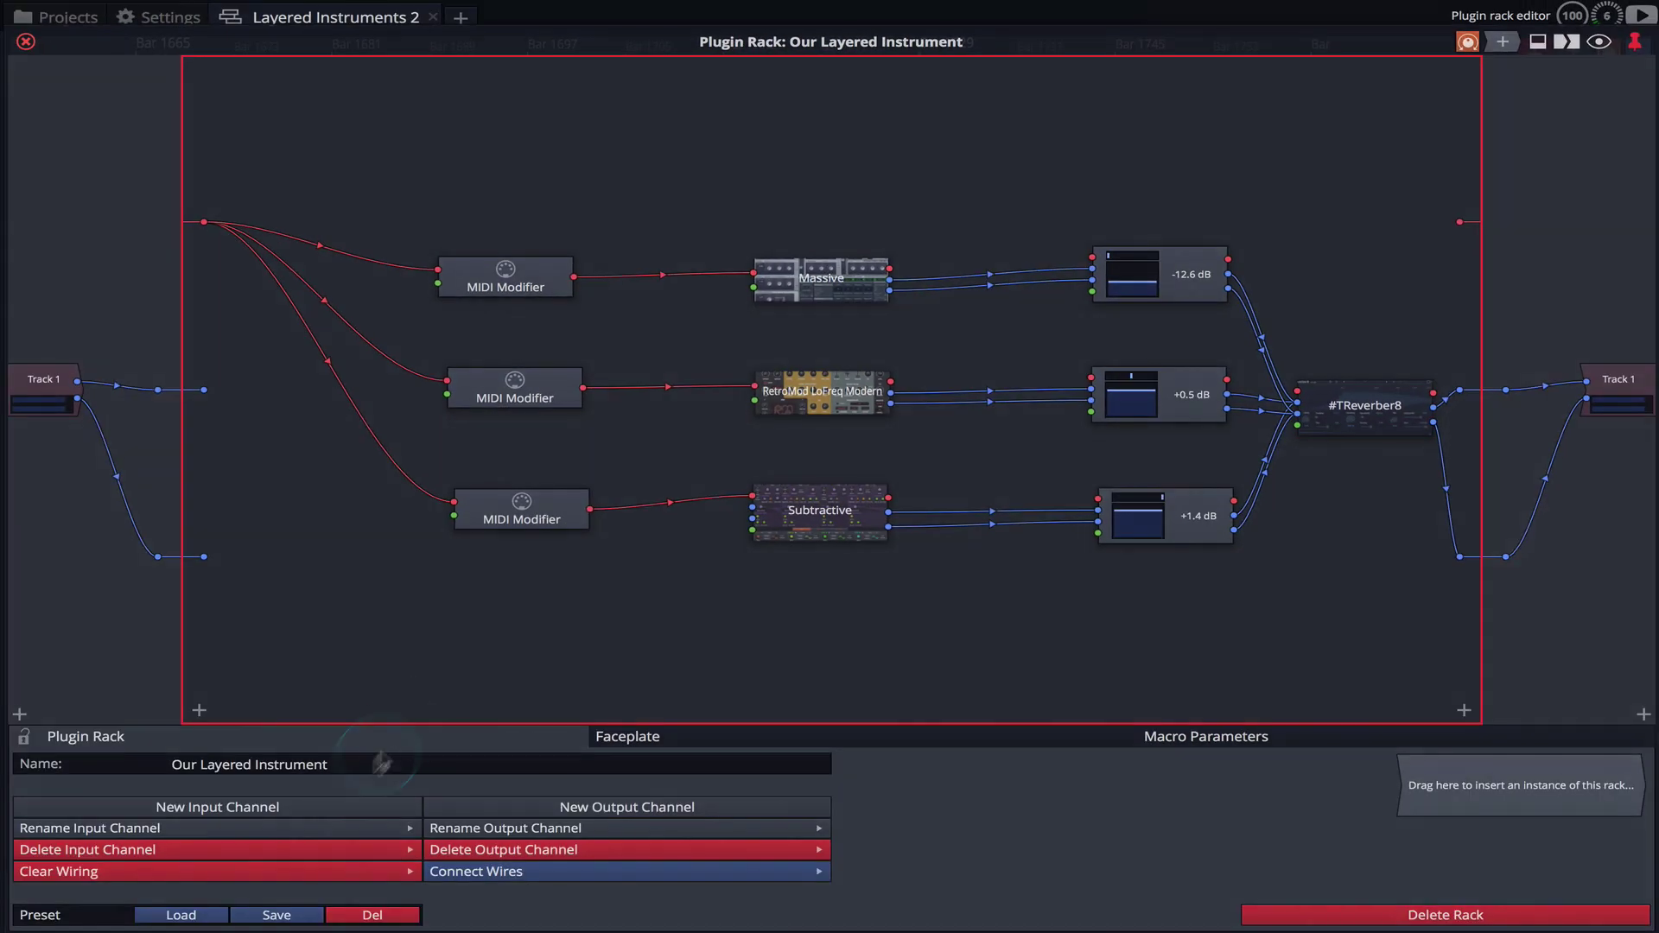
click(277, 914)
scroll(834, 793, down, 2)
scroll(834, 793, down, 3)
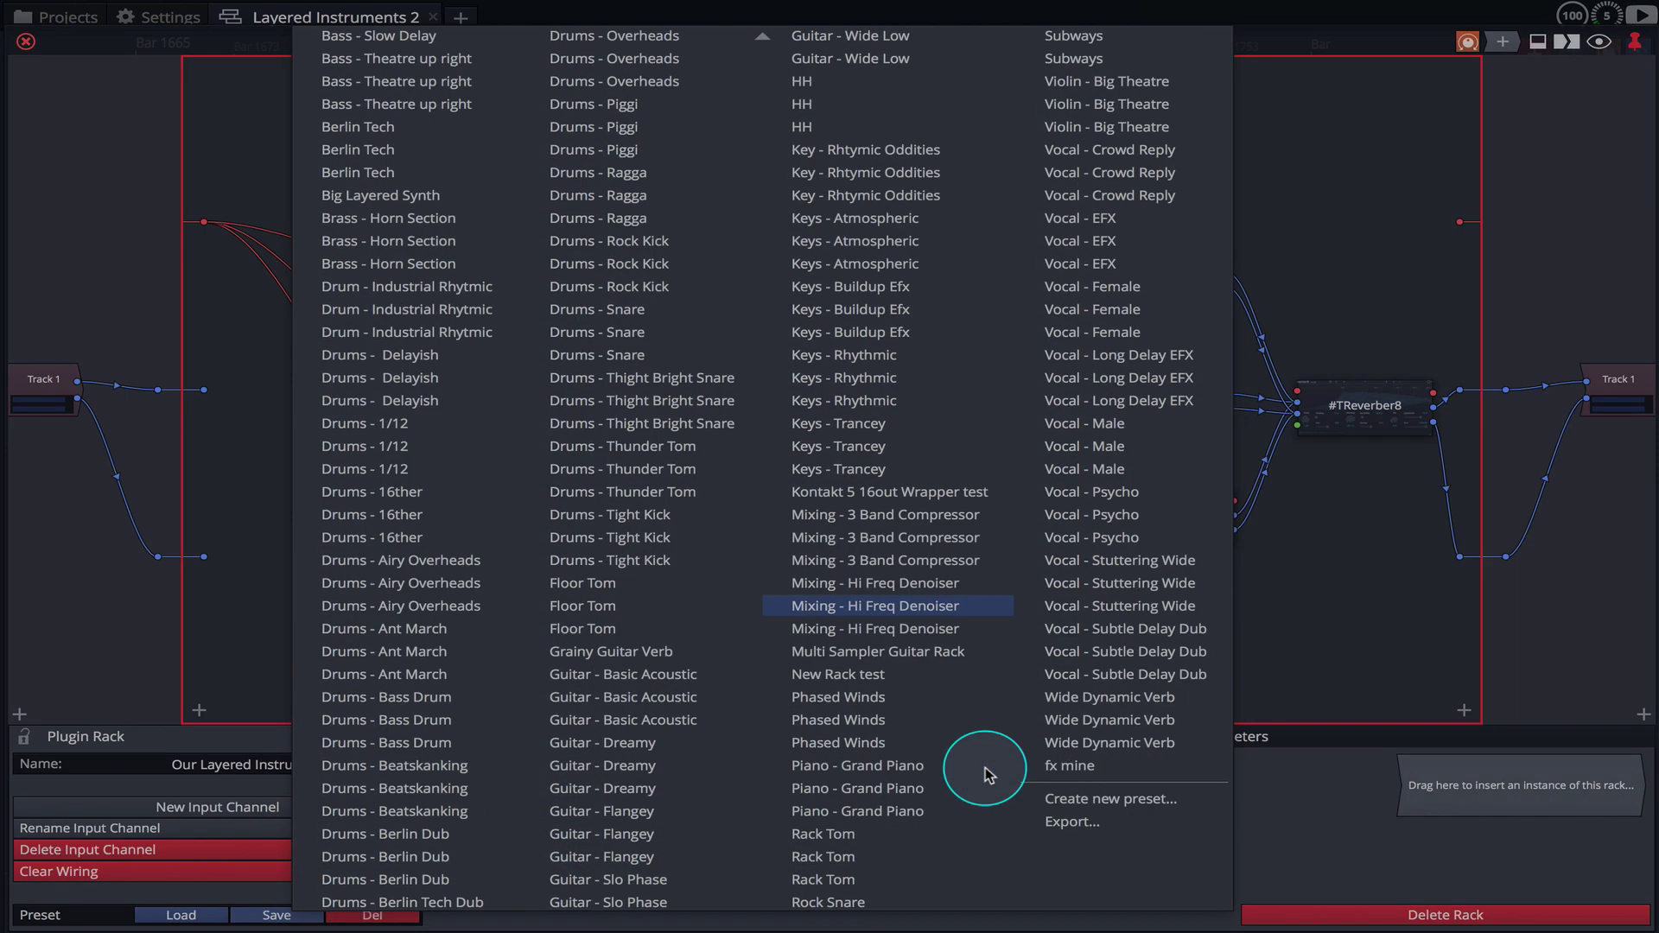
click(1125, 802)
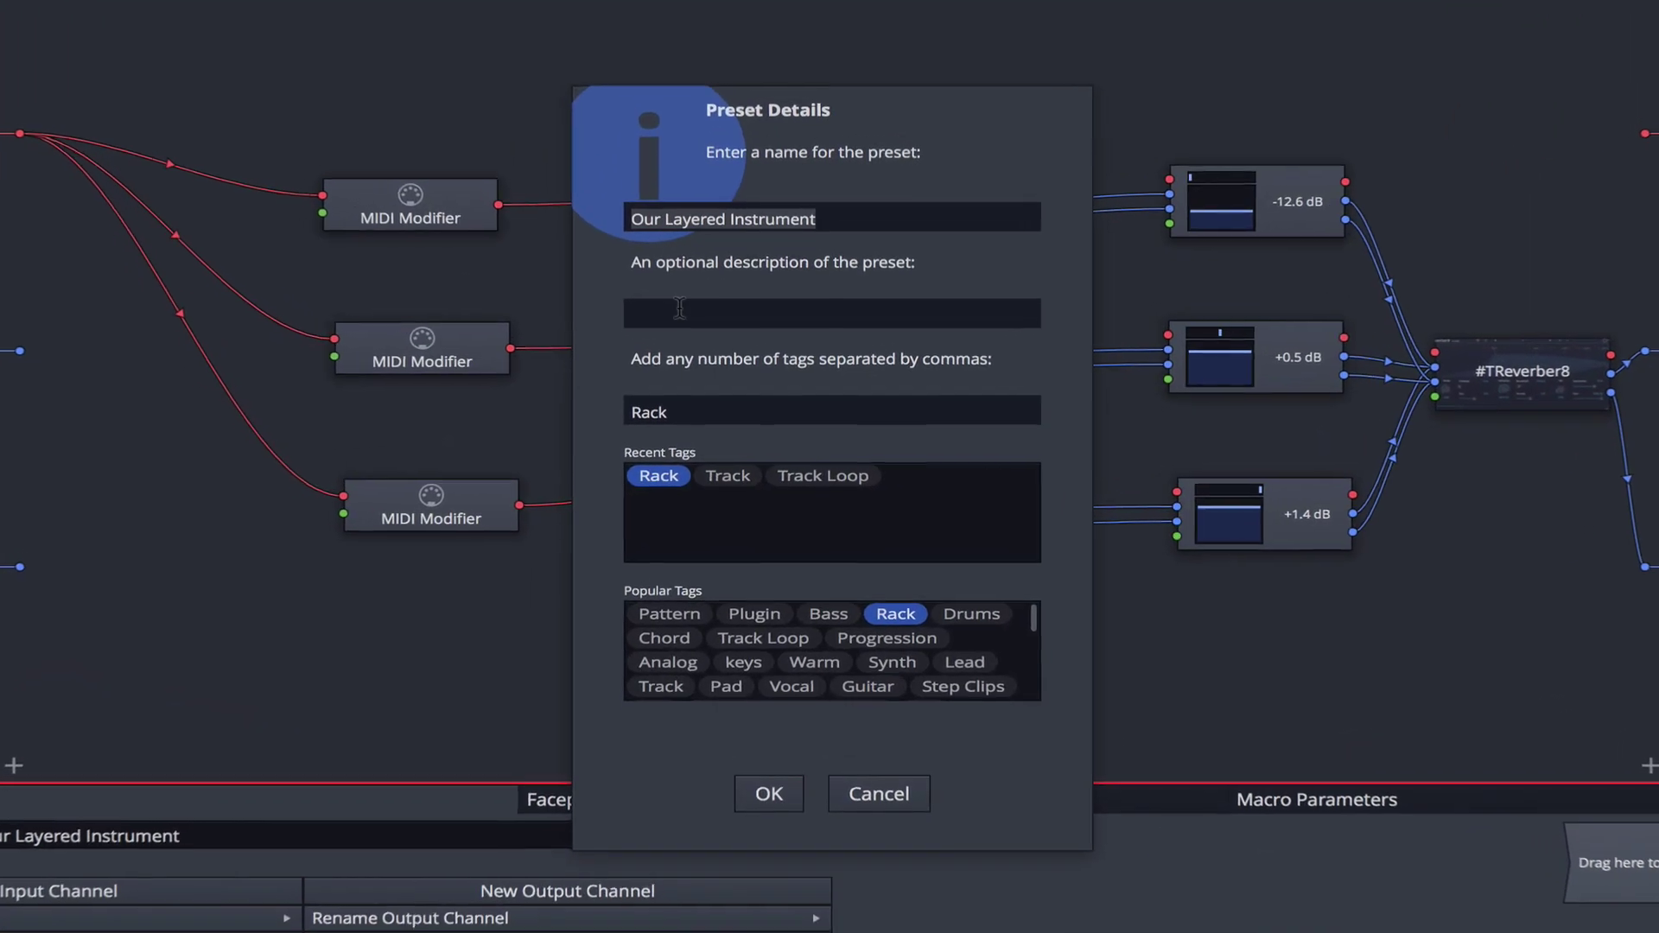
Describe the preset as 'our cool instrument', tag it keys and Warm, and save it.
click(680, 308)
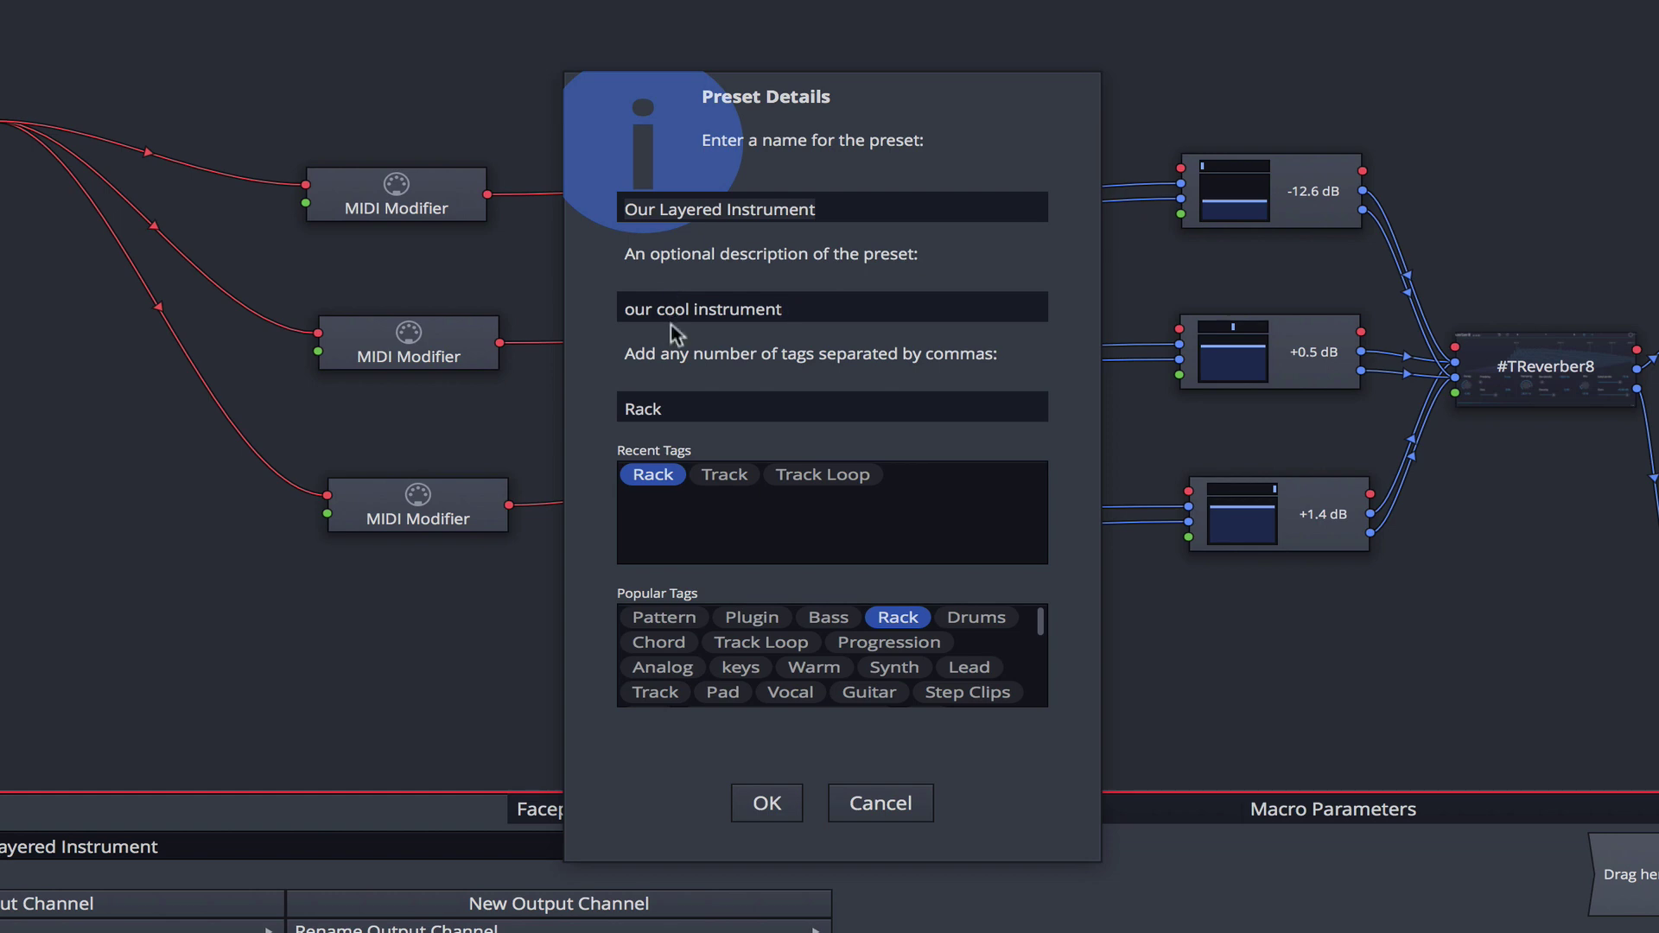
click(741, 667)
click(813, 667)
click(790, 795)
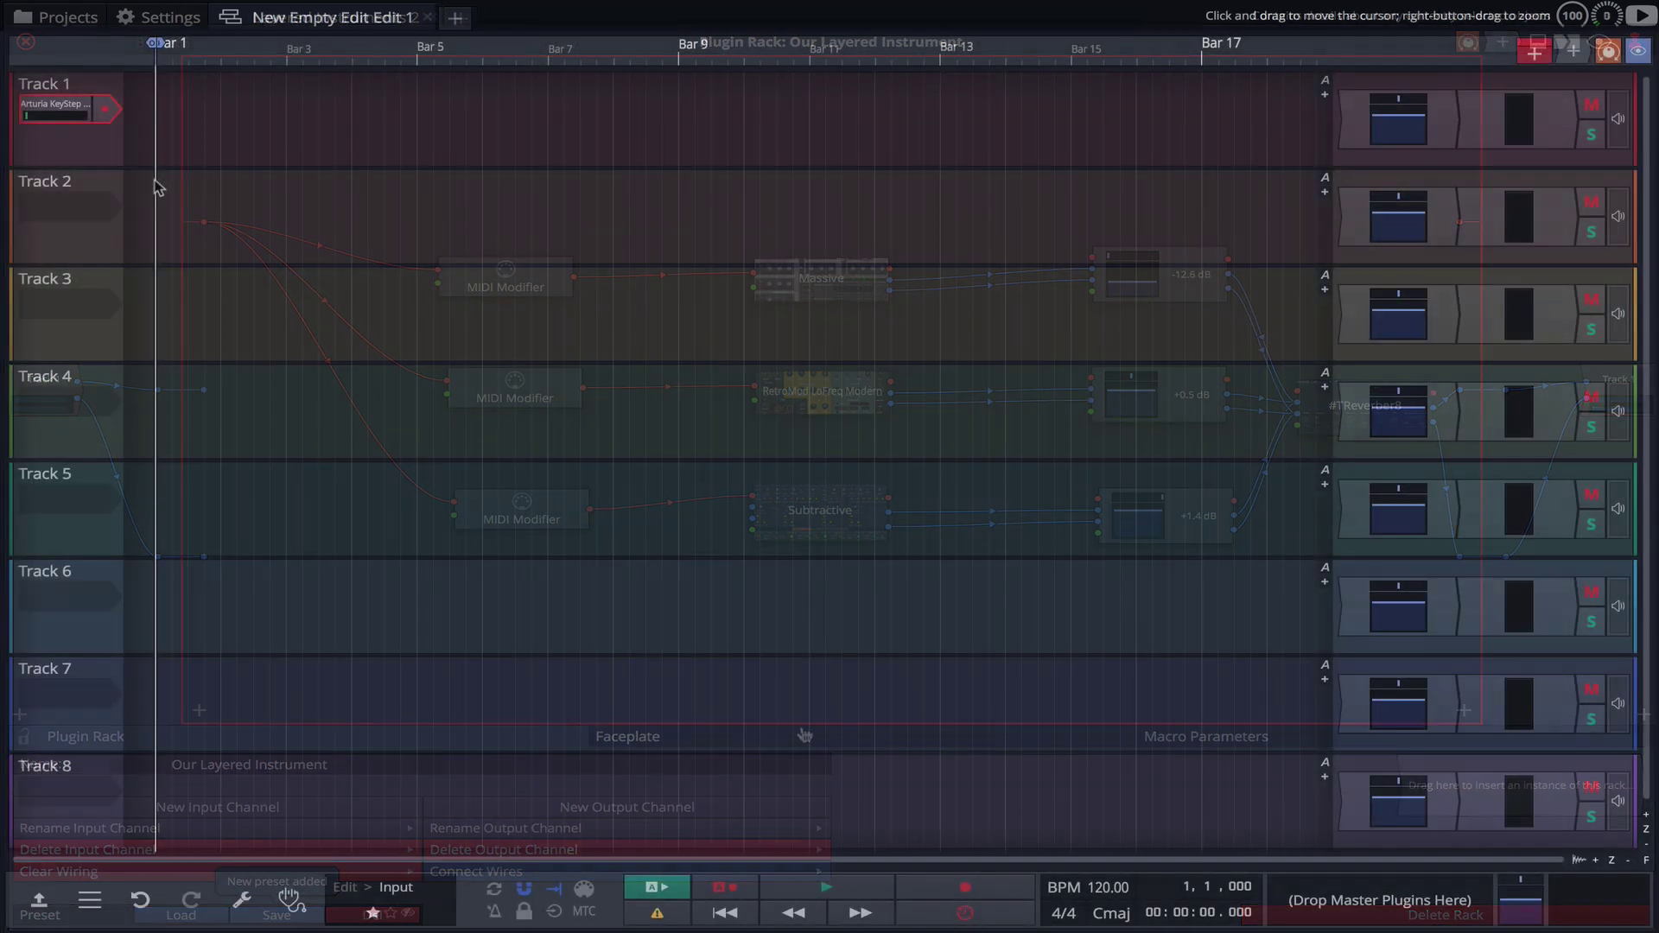
Search the browser for 'our' and drop the Our Layered Instrument preset onto Track 1.
key(b)
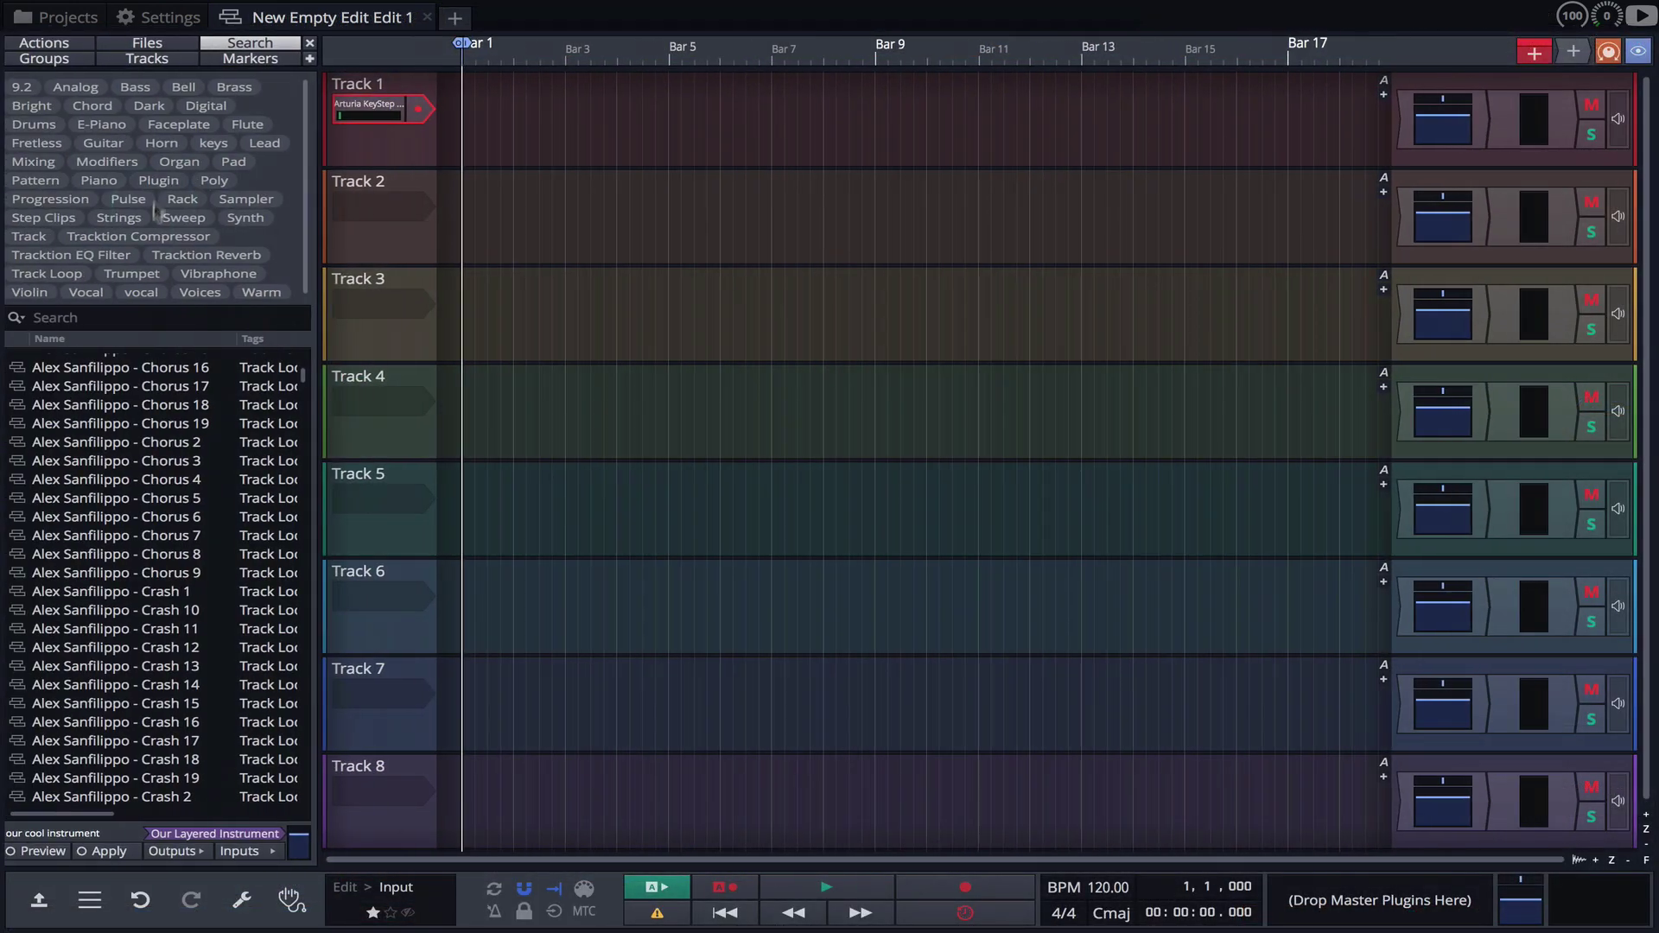
click(149, 320)
text(our)
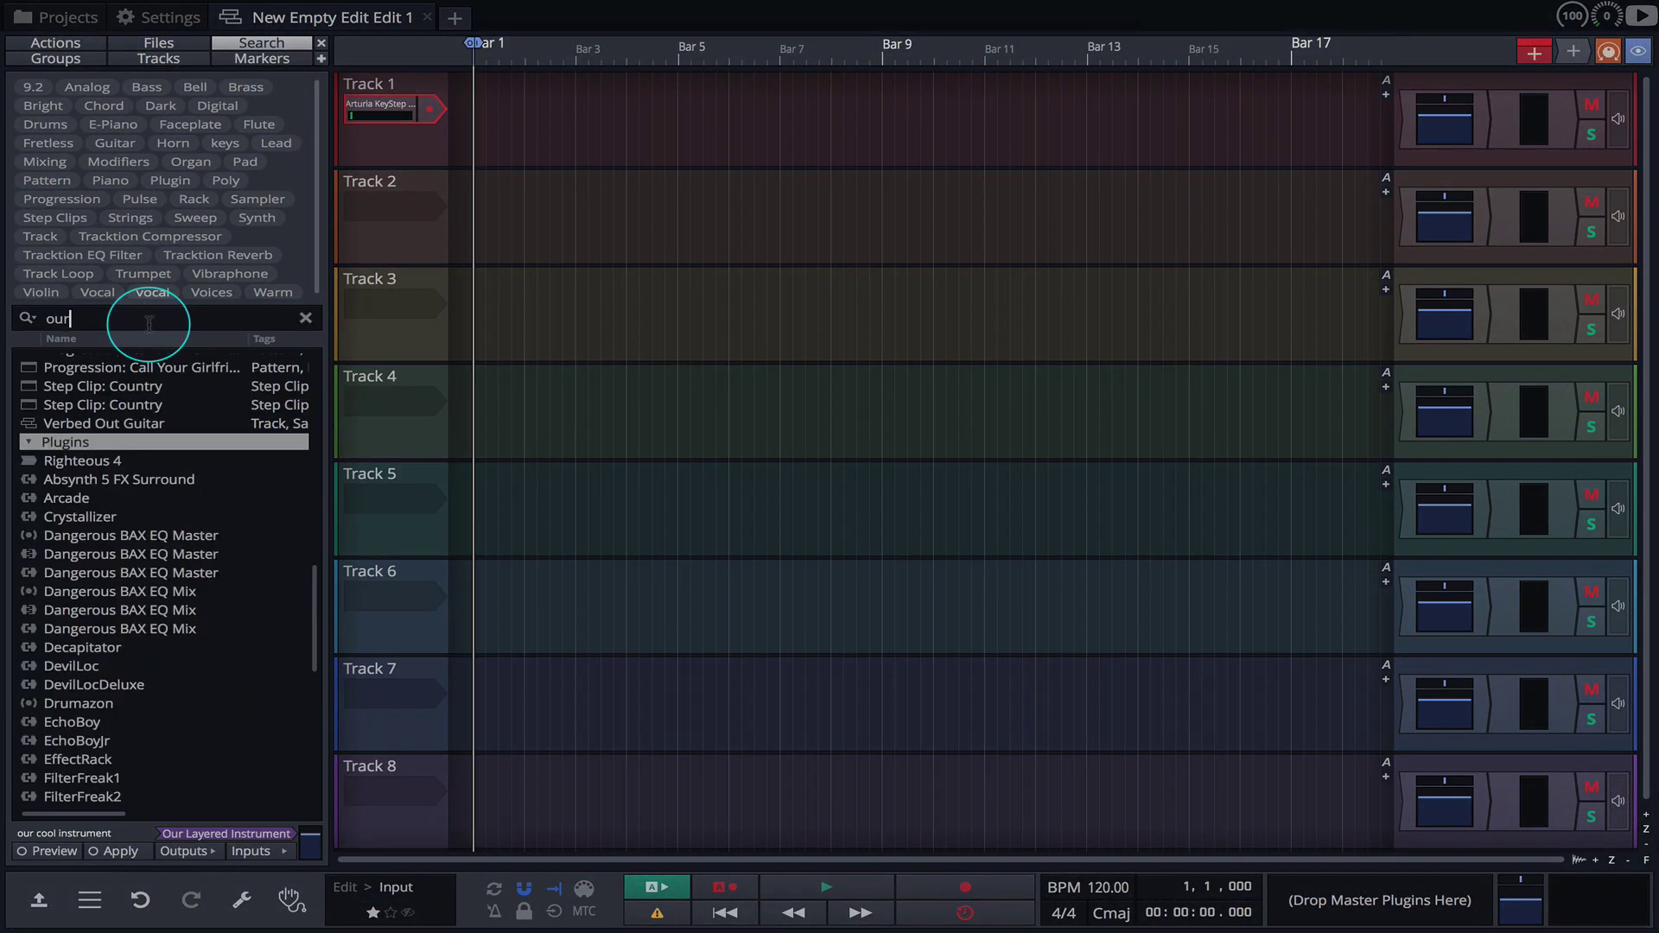
drag(197, 382, 1412, 122)
double_click(1424, 123)
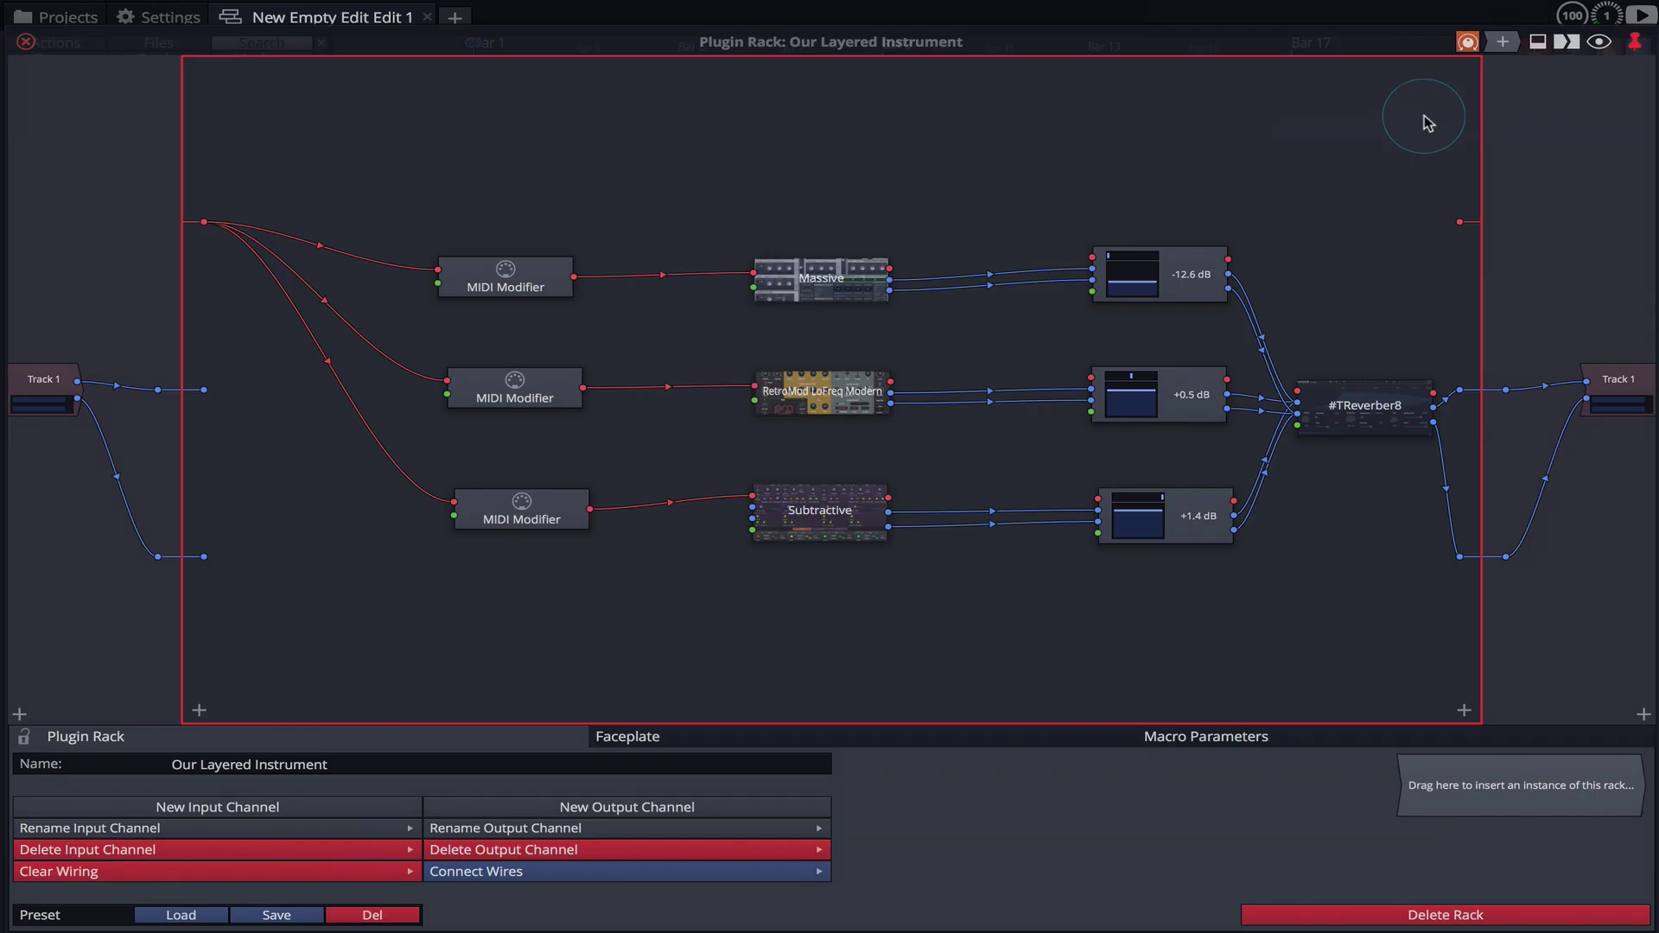